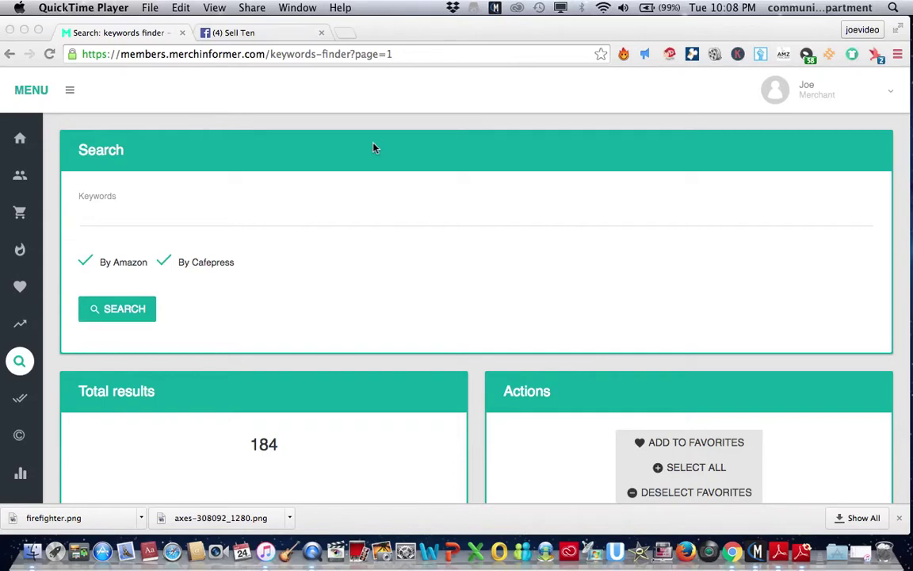
Switch to the Sell Ten Facebook group and scroll its niche list past Firefighters
{"action": "left_click", "coordinate": [262, 35]}
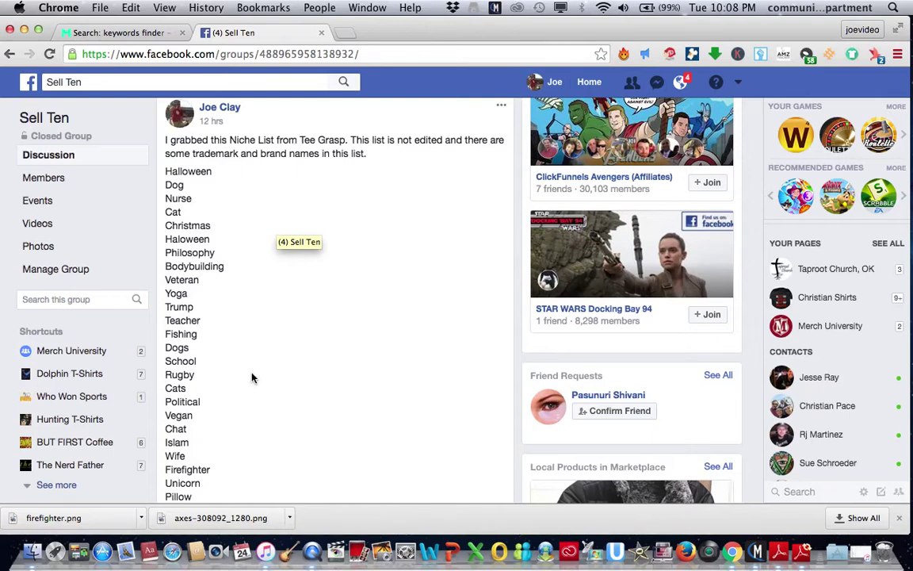
{"action": "scroll", "coordinate": [252, 378], "scroll_direction": "down", "scroll_amount": 2}
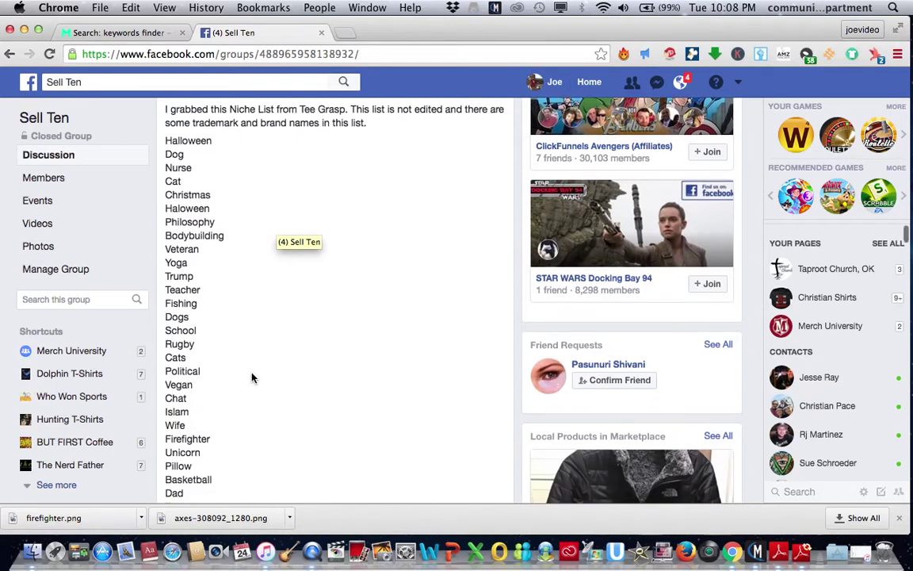
{"action": "scroll", "coordinate": [252, 379], "scroll_direction": "down", "scroll_amount": 4}
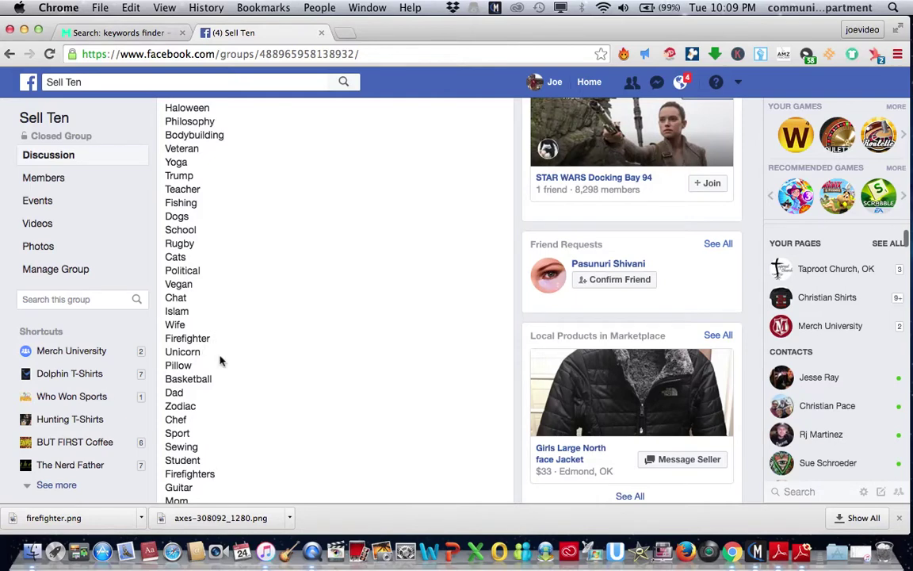
Return to Merch Informer and open a fresh Keyword Finder search page
{"action": "left_click", "coordinate": [131, 34]}
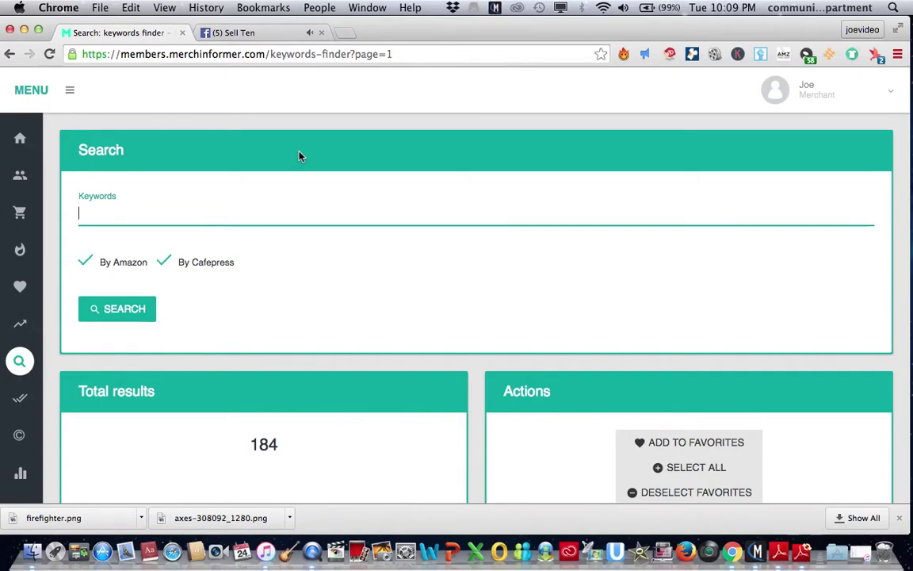
{"action": "left_click", "coordinate": [19, 362]}
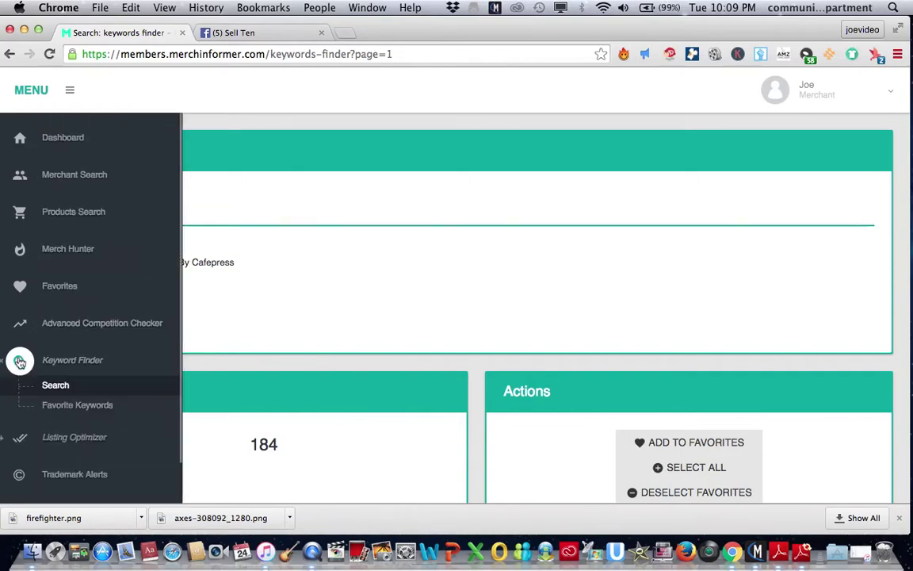
{"action": "left_click", "coordinate": [31, 362]}
{"action": "left_click", "coordinate": [65, 362]}
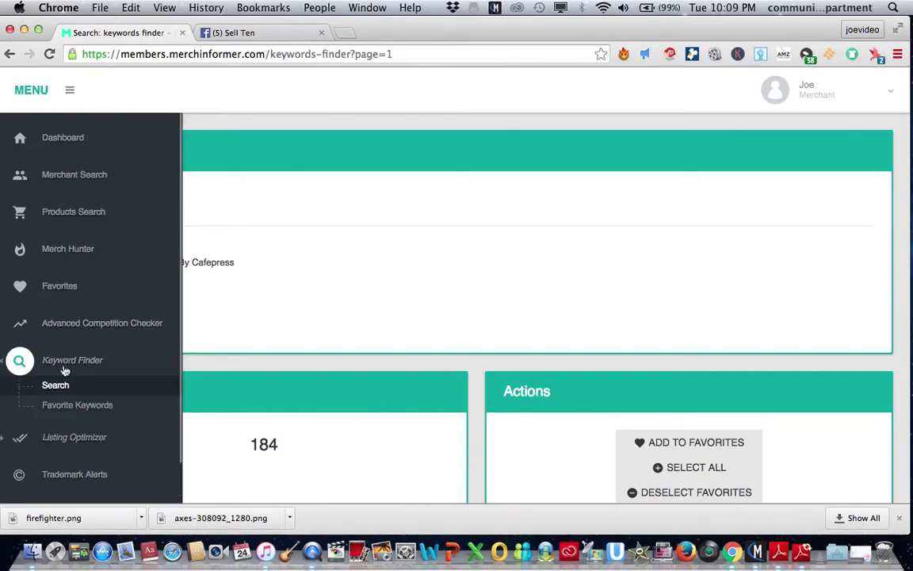
{"action": "left_click", "coordinate": [57, 386]}
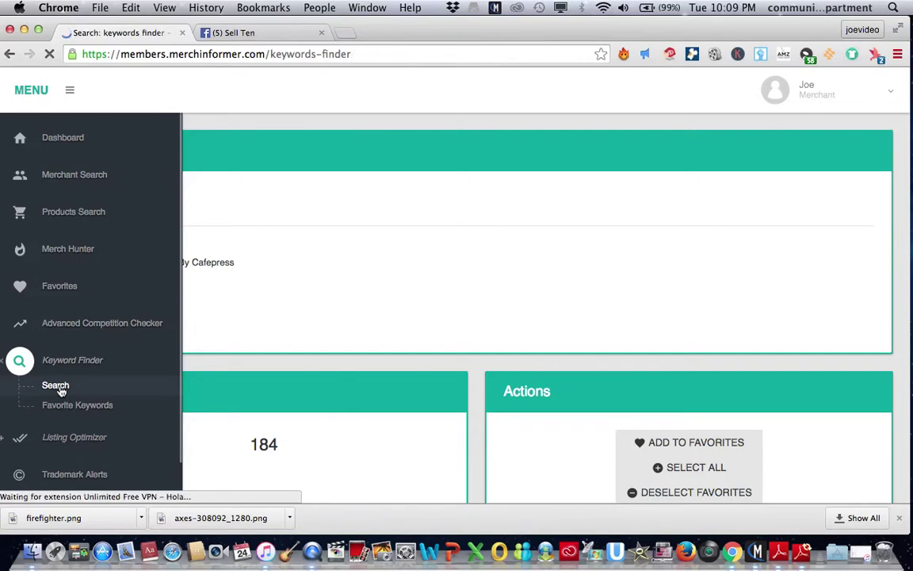
Search the keyword 'firefighter' across Amazon and Cafepress
{"action": "left_click", "coordinate": [145, 220]}
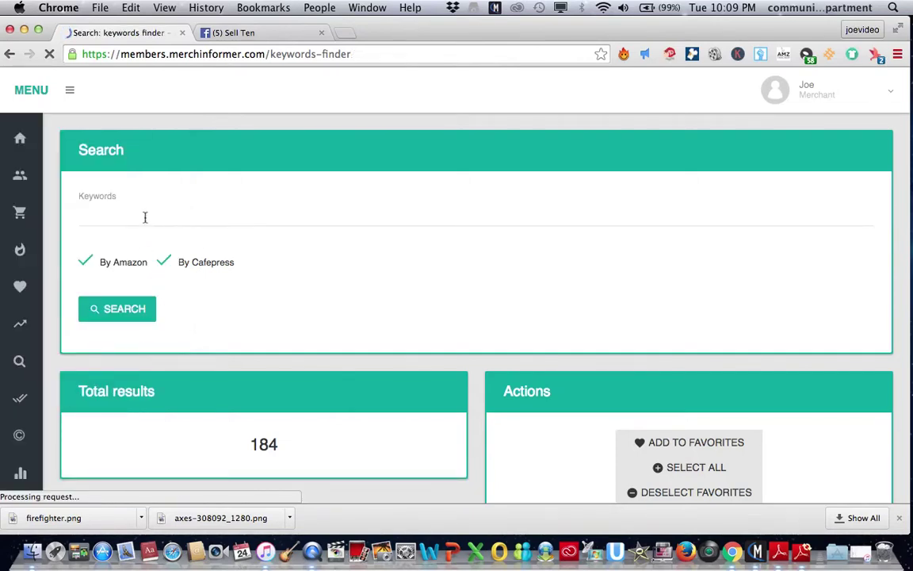
{"action": "left_click", "coordinate": [126, 216]}
{"action": "left_click", "coordinate": [111, 218]}
{"action": "type", "text": "fir"}
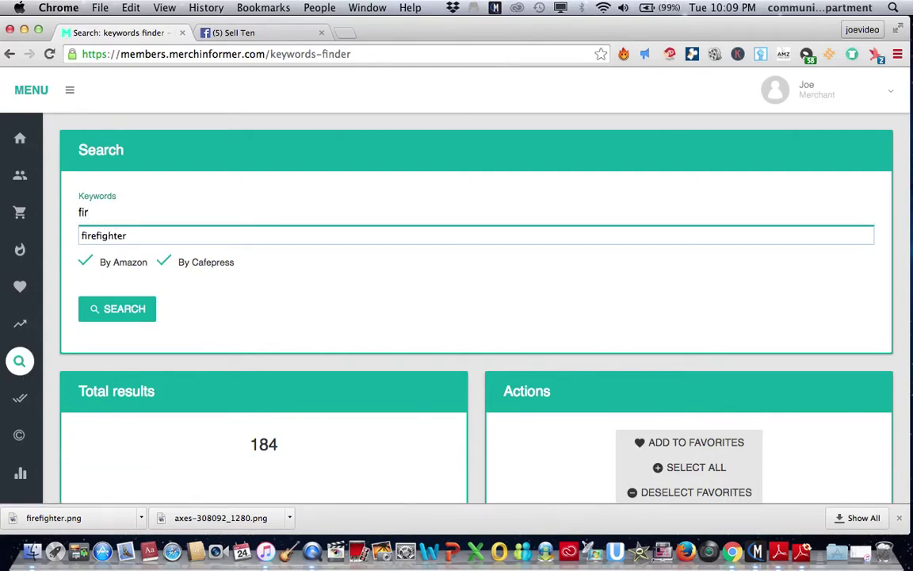
{"action": "type", "text": "efighter"}
{"action": "key", "text": "Return"}
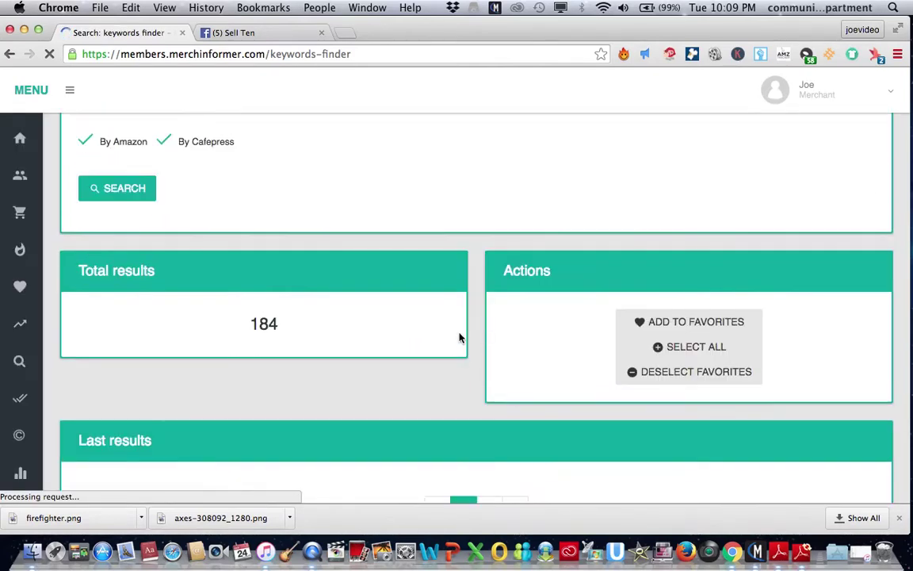
Scroll the firefighter results down to the birthday shirt and boots rows
{"action": "scroll", "coordinate": [459, 338], "scroll_direction": "down", "scroll_amount": 3}
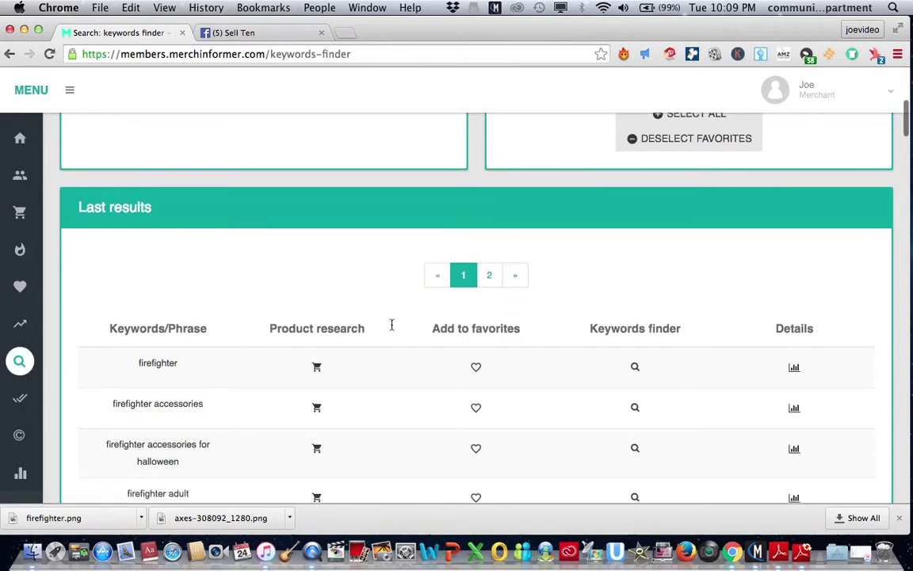
{"action": "scroll", "coordinate": [392, 329], "scroll_direction": "down", "scroll_amount": 5}
{"action": "scroll", "coordinate": [392, 329], "scroll_direction": "down", "scroll_amount": 1}
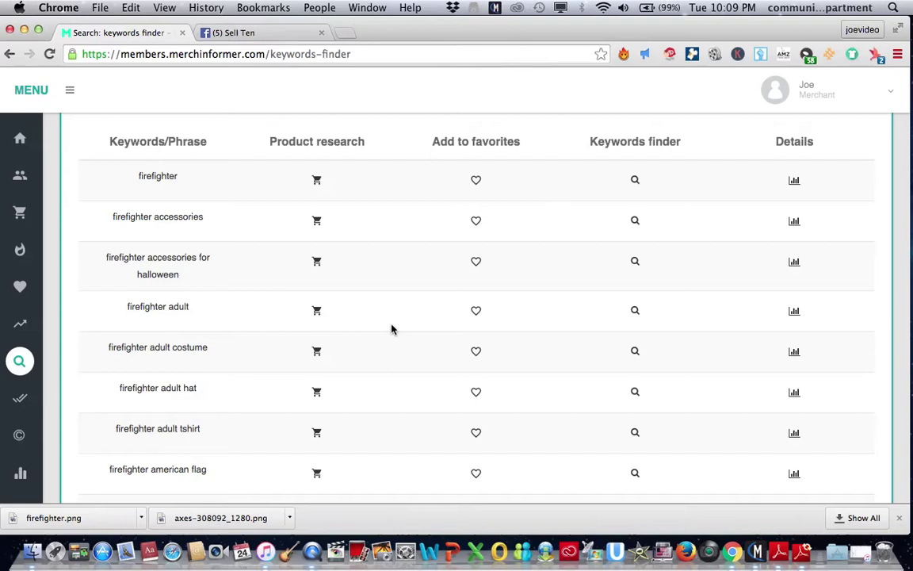
{"action": "scroll", "coordinate": [392, 330], "scroll_direction": "down", "scroll_amount": 1}
{"action": "scroll", "coordinate": [391, 329], "scroll_direction": "down", "scroll_amount": 2}
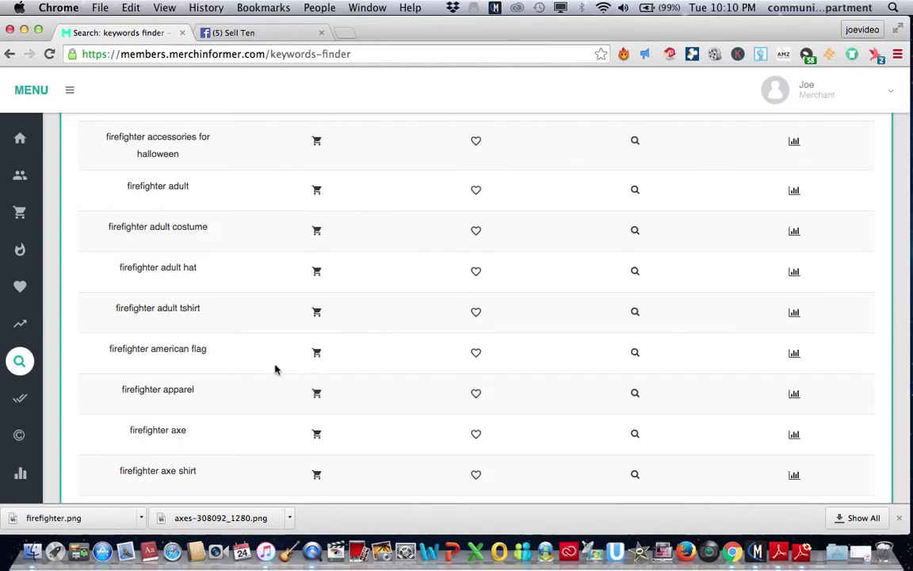
{"action": "scroll", "coordinate": [275, 369], "scroll_direction": "down", "scroll_amount": 3}
{"action": "scroll", "coordinate": [275, 370], "scroll_direction": "down", "scroll_amount": 3}
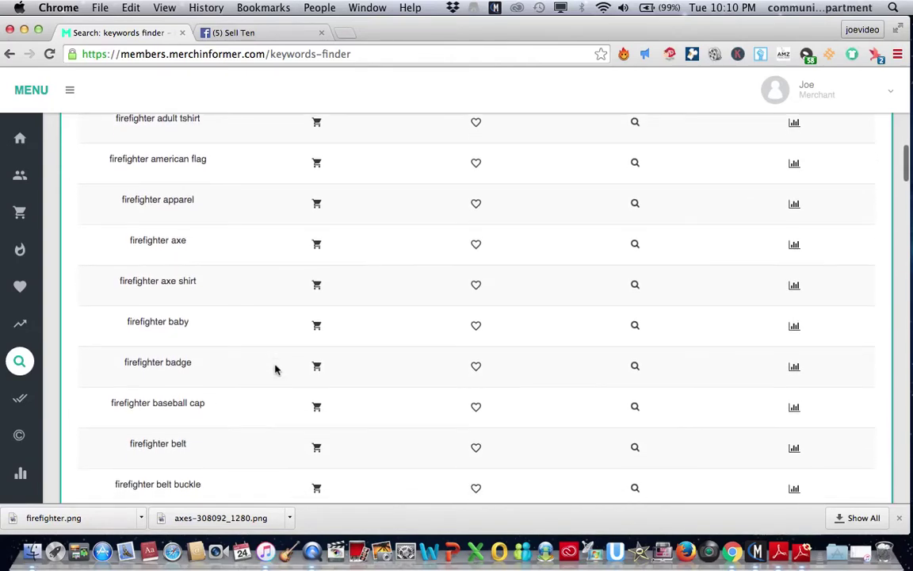
{"action": "scroll", "coordinate": [275, 370], "scroll_direction": "down", "scroll_amount": 3}
{"action": "scroll", "coordinate": [275, 370], "scroll_direction": "down", "scroll_amount": 2}
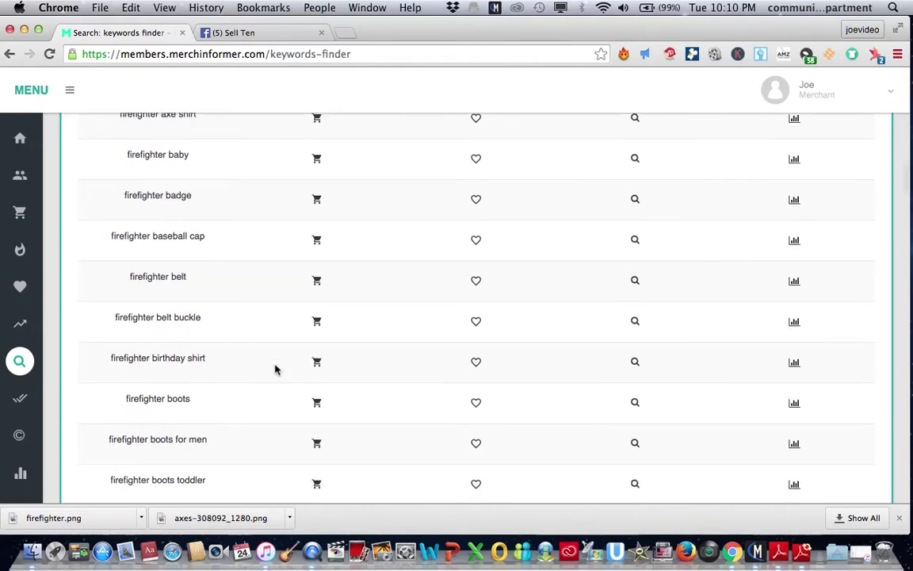
Open 'firefighter birthday shirt' details: 19 monthly sales, score A, trademark safe
{"action": "left_click", "coordinate": [796, 364]}
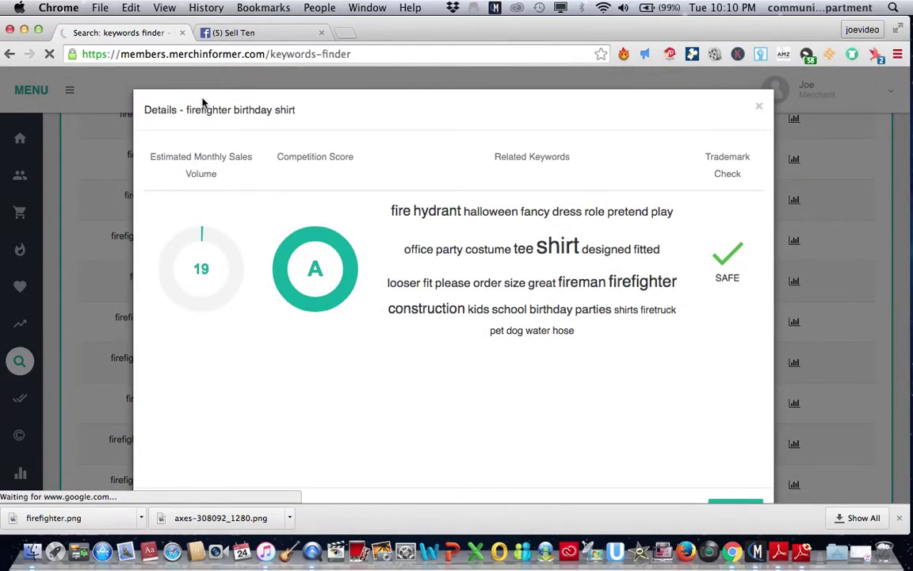
{"action": "left_click_drag", "start_coordinate": [196, 97], "coordinate": [128, 82]}
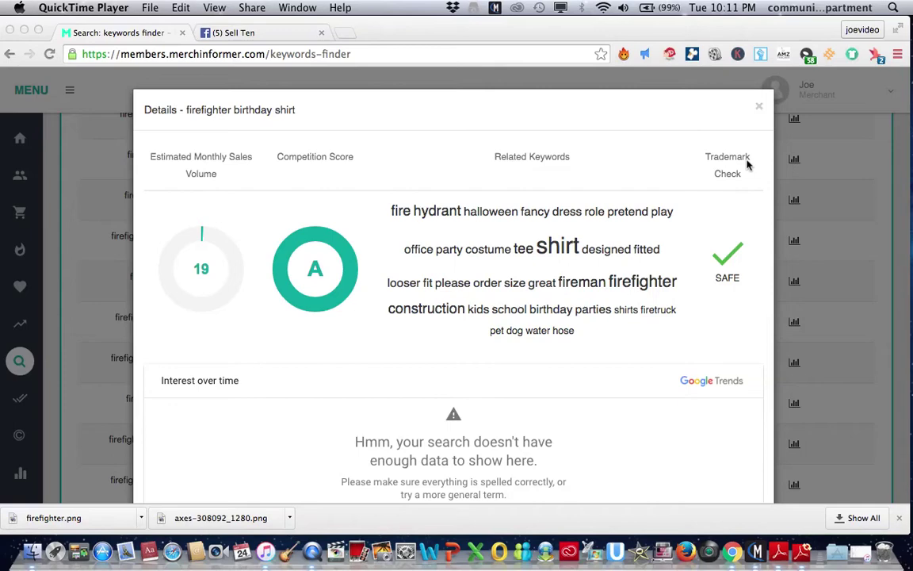
{"action": "left_click", "coordinate": [759, 111]}
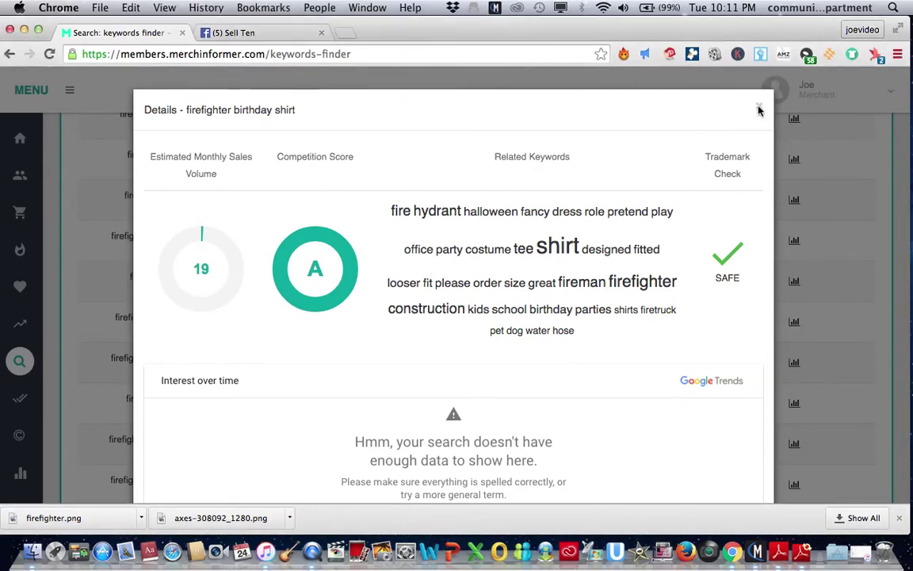
Close the birthday shirt details and scroll down to the firefighter boots row
{"action": "left_click", "coordinate": [759, 111]}
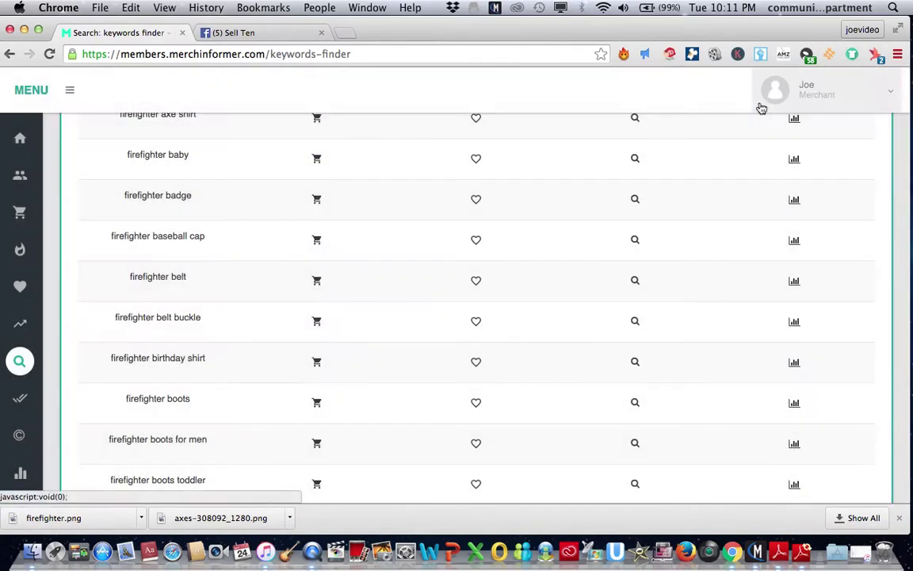
{"action": "scroll", "coordinate": [278, 385], "scroll_direction": "down", "scroll_amount": 1}
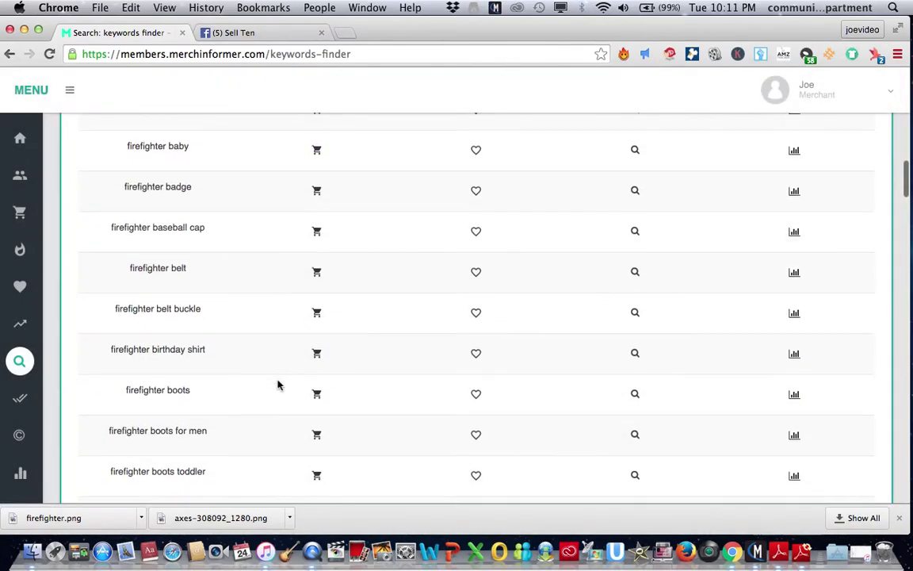
{"action": "scroll", "coordinate": [278, 384], "scroll_direction": "down", "scroll_amount": 1}
{"action": "scroll", "coordinate": [277, 384], "scroll_direction": "down", "scroll_amount": 1}
{"action": "scroll", "coordinate": [277, 384], "scroll_direction": "down", "scroll_amount": 1}
{"action": "scroll", "coordinate": [277, 385], "scroll_direction": "down", "scroll_amount": 1}
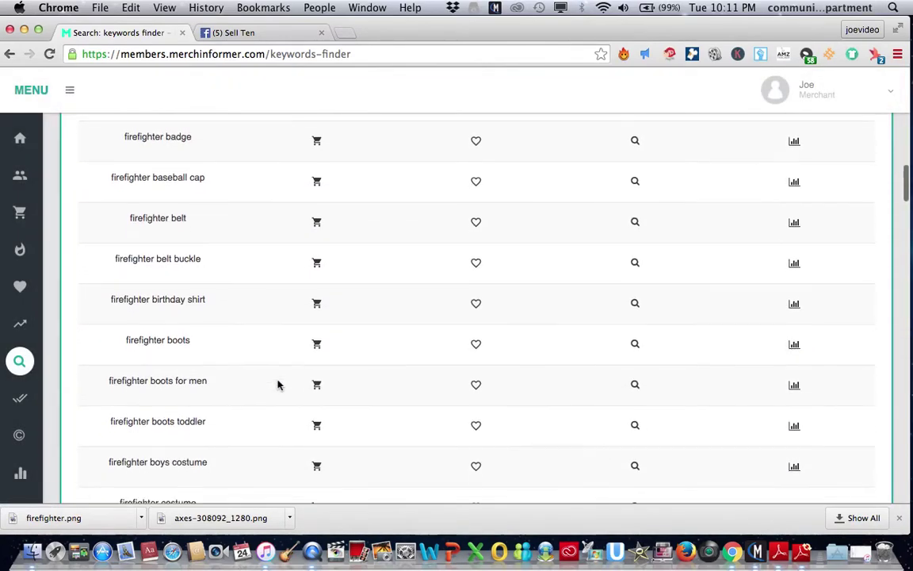
Review 'firefighter boots' details (2 monthly sales, score A, safe), then close them
{"action": "left_click", "coordinate": [794, 344]}
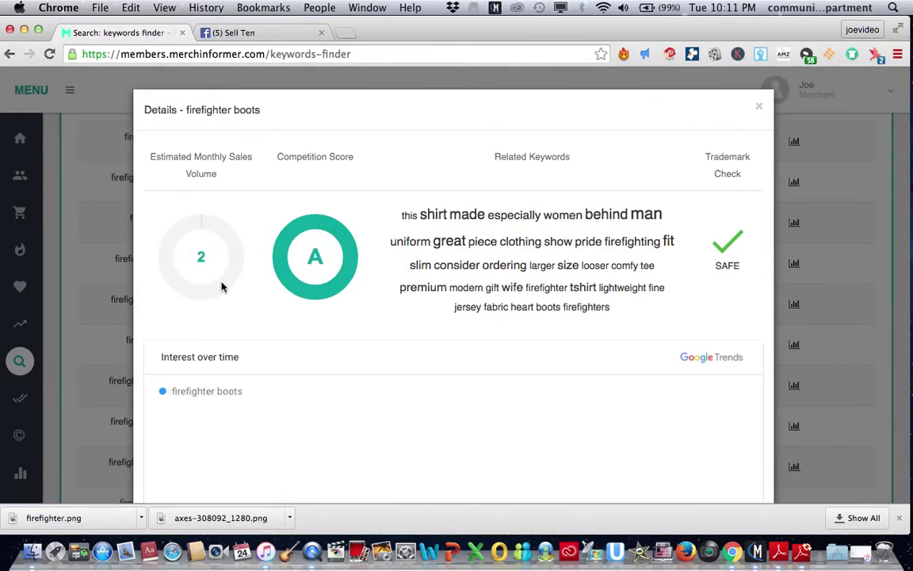
{"action": "left_click", "coordinate": [759, 107]}
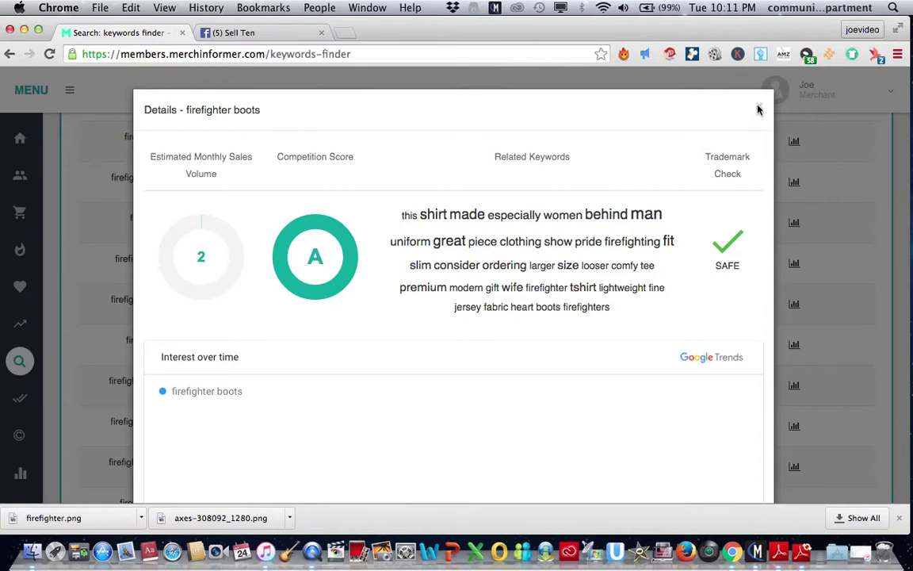
{"action": "left_click", "coordinate": [841, 168]}
Dismiss the details and scroll the results down to the firefighter hat rows
{"action": "key", "text": "Escape"}
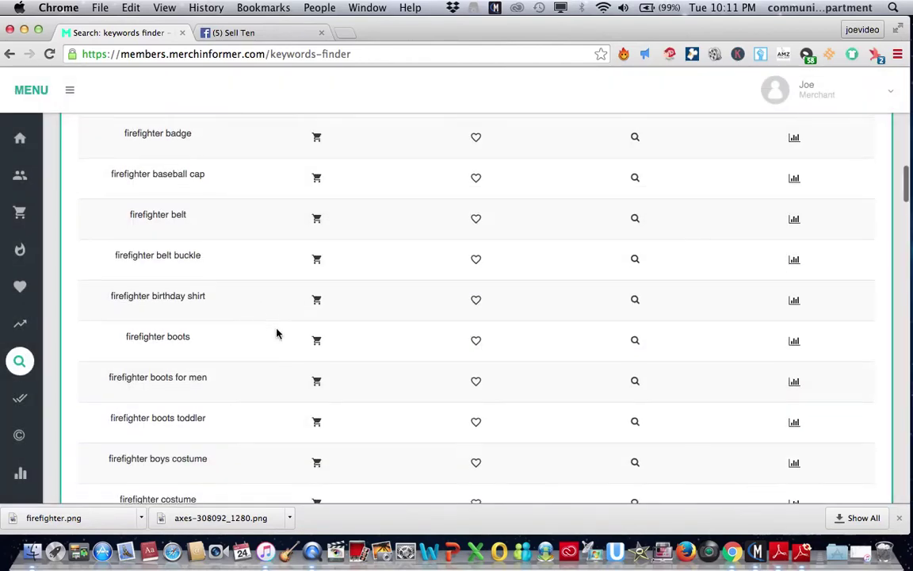
{"action": "scroll", "coordinate": [276, 333], "scroll_direction": "down", "scroll_amount": 1}
{"action": "scroll", "coordinate": [277, 333], "scroll_direction": "down", "scroll_amount": 1}
{"action": "scroll", "coordinate": [277, 333], "scroll_direction": "down", "scroll_amount": 2}
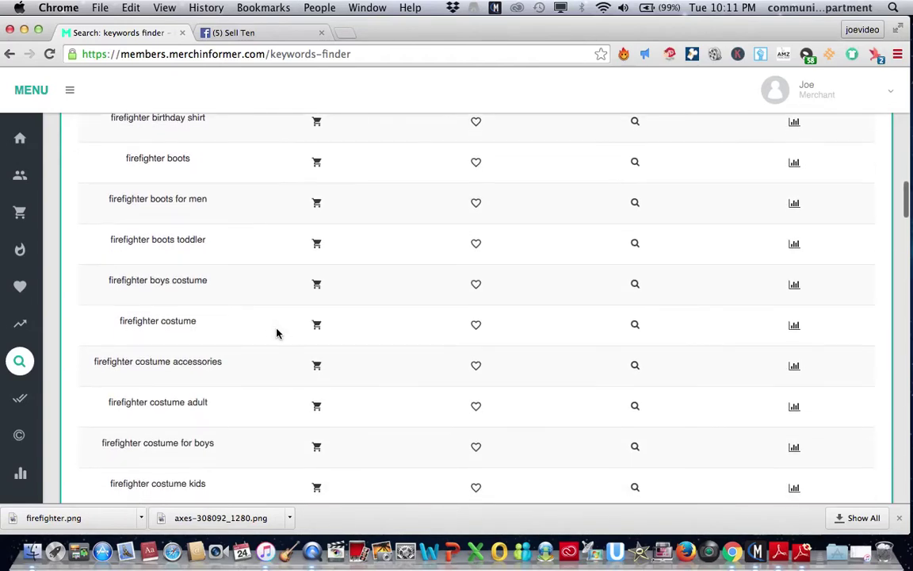
{"action": "scroll", "coordinate": [276, 333], "scroll_direction": "down", "scroll_amount": 1}
{"action": "scroll", "coordinate": [276, 333], "scroll_direction": "down", "scroll_amount": 2}
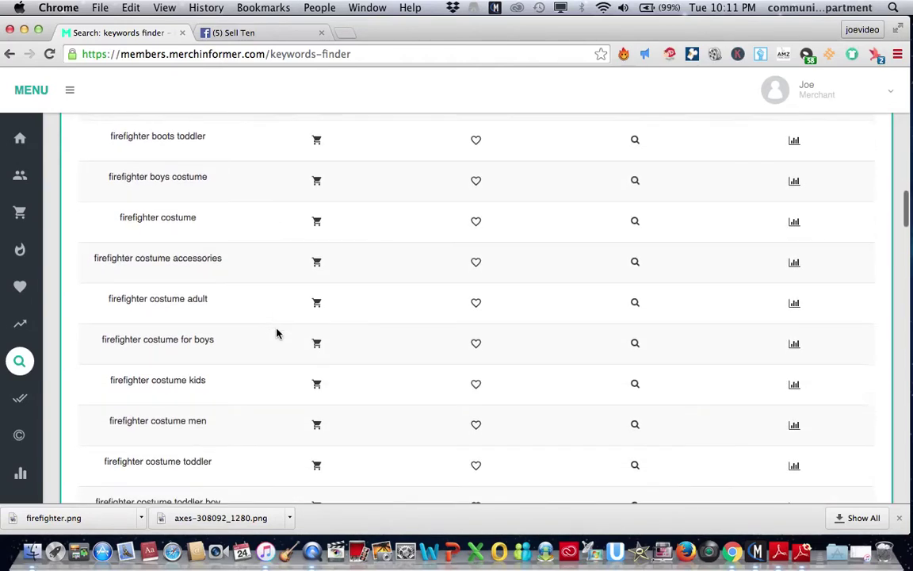
{"action": "scroll", "coordinate": [277, 333], "scroll_direction": "down", "scroll_amount": 1}
{"action": "scroll", "coordinate": [277, 333], "scroll_direction": "down", "scroll_amount": 2}
{"action": "scroll", "coordinate": [277, 333], "scroll_direction": "down", "scroll_amount": 1}
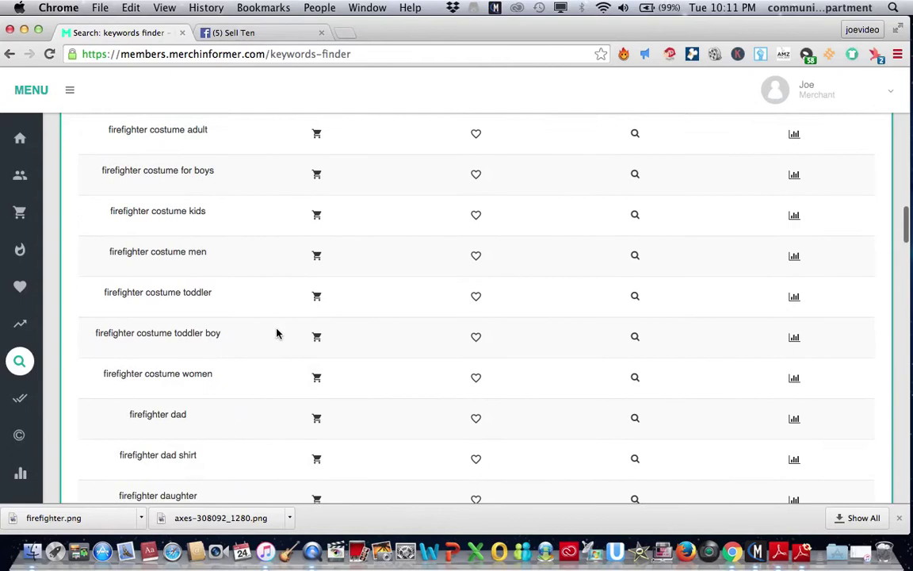
{"action": "scroll", "coordinate": [276, 333], "scroll_direction": "down", "scroll_amount": 1}
{"action": "scroll", "coordinate": [277, 333], "scroll_direction": "down", "scroll_amount": 1}
{"action": "scroll", "coordinate": [277, 333], "scroll_direction": "down", "scroll_amount": 1}
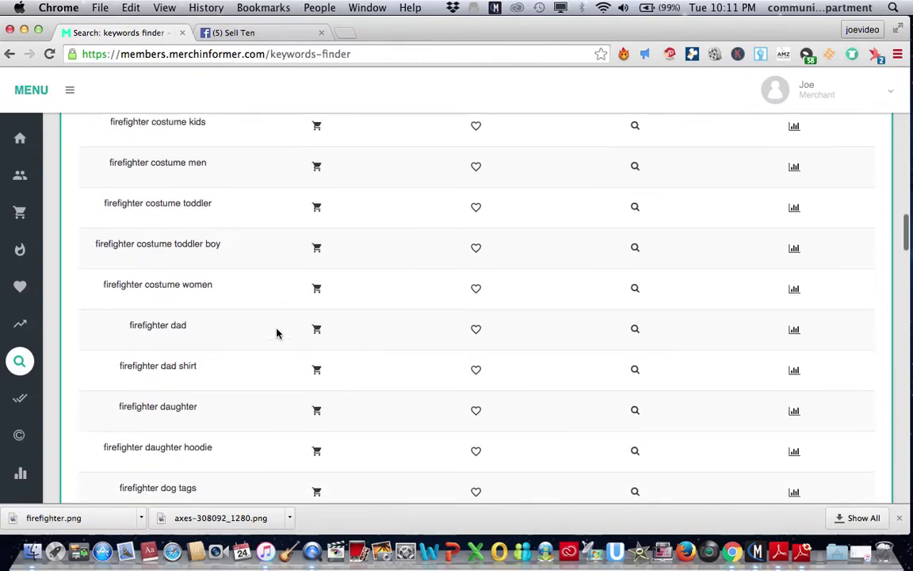
{"action": "scroll", "coordinate": [276, 333], "scroll_direction": "down", "scroll_amount": 1}
{"action": "scroll", "coordinate": [277, 333], "scroll_direction": "down", "scroll_amount": 1}
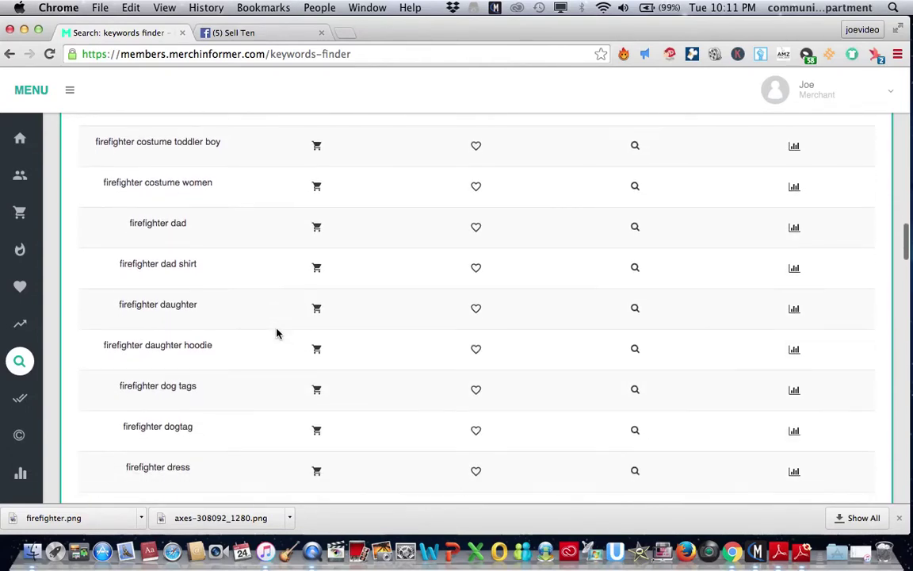
{"action": "scroll", "coordinate": [277, 333], "scroll_direction": "down", "scroll_amount": 1}
{"action": "scroll", "coordinate": [277, 333], "scroll_direction": "down", "scroll_amount": 1}
{"action": "scroll", "coordinate": [276, 333], "scroll_direction": "down", "scroll_amount": 1}
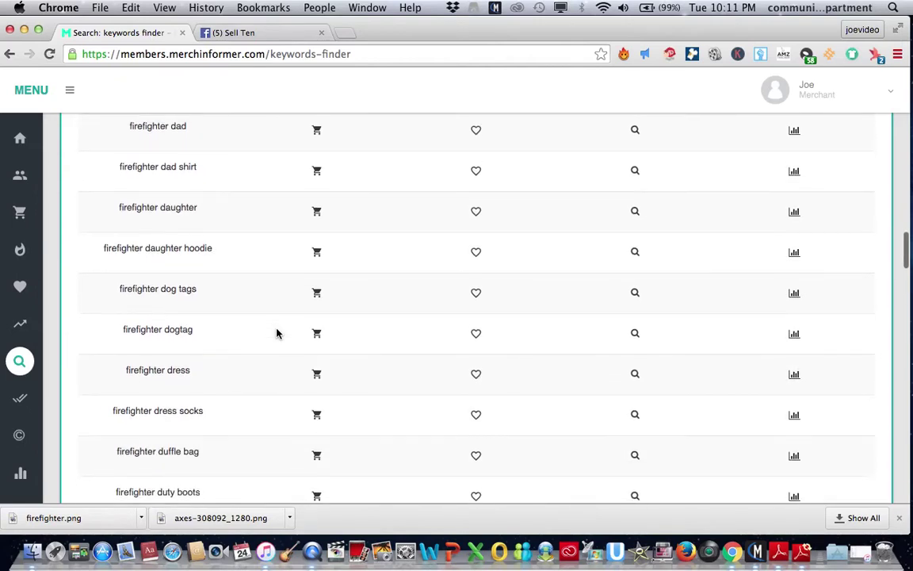
{"action": "scroll", "coordinate": [277, 333], "scroll_direction": "down", "scroll_amount": 2}
{"action": "scroll", "coordinate": [277, 333], "scroll_direction": "down", "scroll_amount": 1}
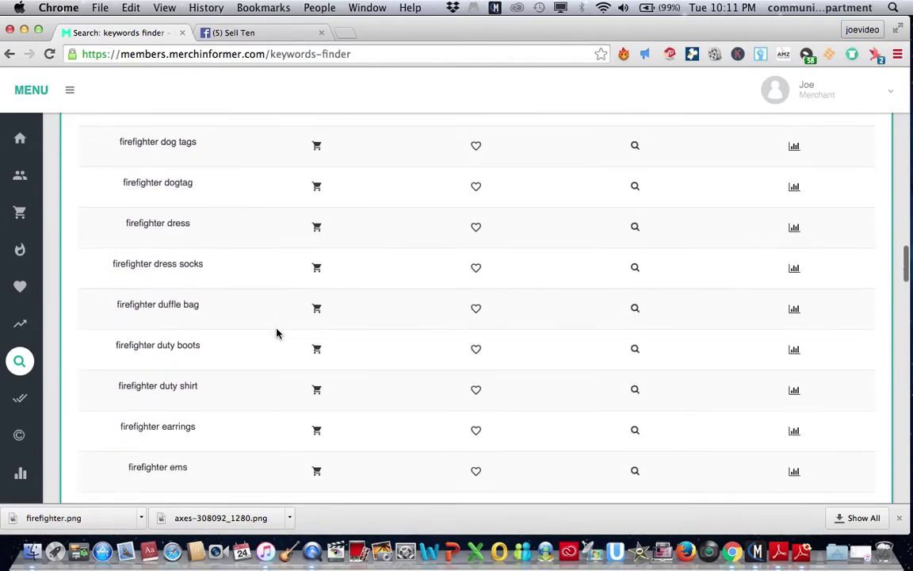
{"action": "scroll", "coordinate": [277, 333], "scroll_direction": "down", "scroll_amount": 3}
{"action": "scroll", "coordinate": [277, 333], "scroll_direction": "down", "scroll_amount": 1}
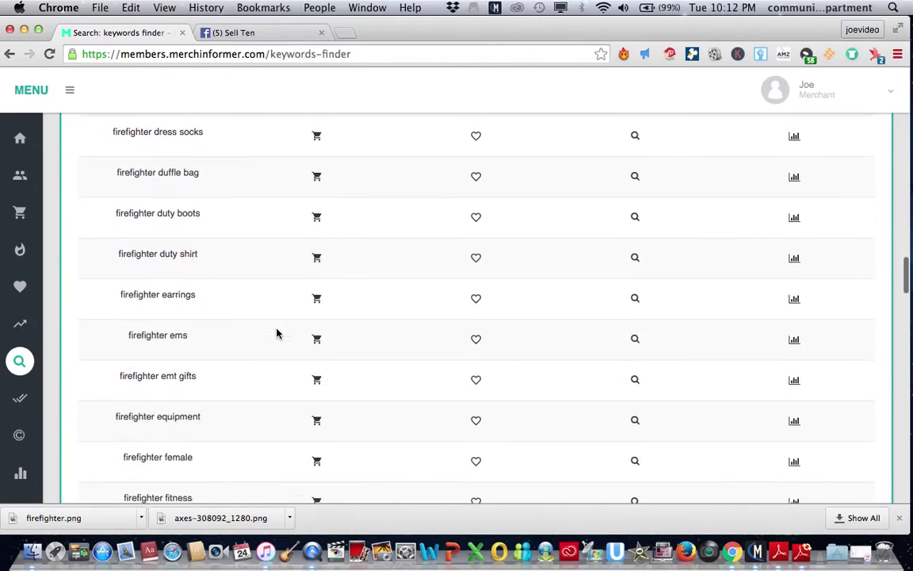
{"action": "scroll", "coordinate": [277, 333], "scroll_direction": "down", "scroll_amount": 1}
{"action": "scroll", "coordinate": [277, 333], "scroll_direction": "down", "scroll_amount": 1}
{"action": "scroll", "coordinate": [277, 333], "scroll_direction": "down", "scroll_amount": 2}
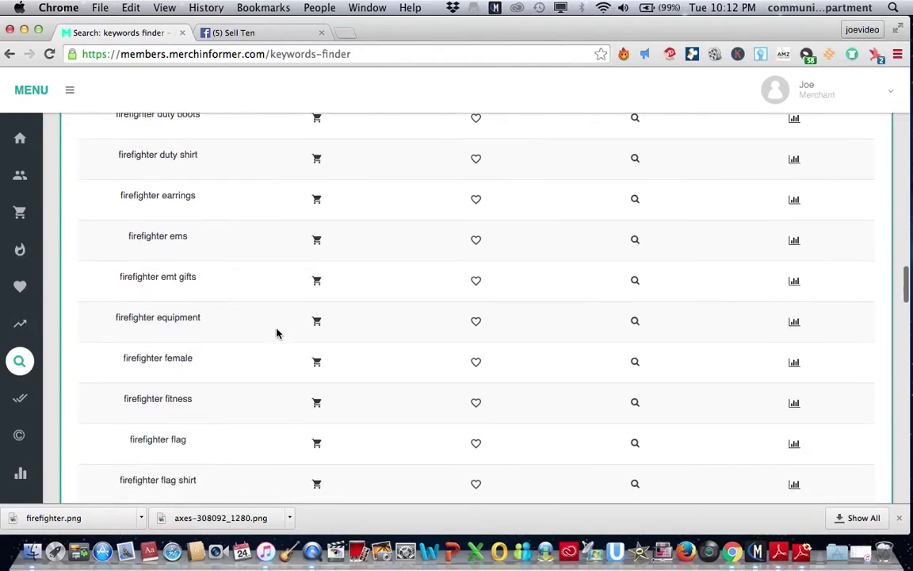
{"action": "scroll", "coordinate": [277, 333], "scroll_direction": "down", "scroll_amount": 1}
{"action": "scroll", "coordinate": [276, 333], "scroll_direction": "down", "scroll_amount": 1}
{"action": "scroll", "coordinate": [277, 333], "scroll_direction": "down", "scroll_amount": 1}
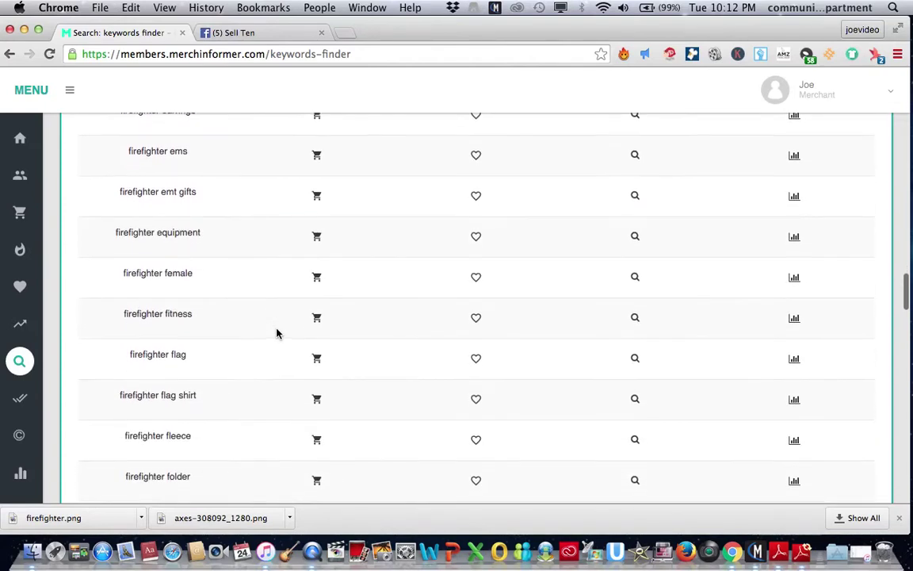
{"action": "scroll", "coordinate": [277, 333], "scroll_direction": "down", "scroll_amount": 1}
{"action": "scroll", "coordinate": [277, 333], "scroll_direction": "down", "scroll_amount": 1}
{"action": "scroll", "coordinate": [276, 333], "scroll_direction": "down", "scroll_amount": 1}
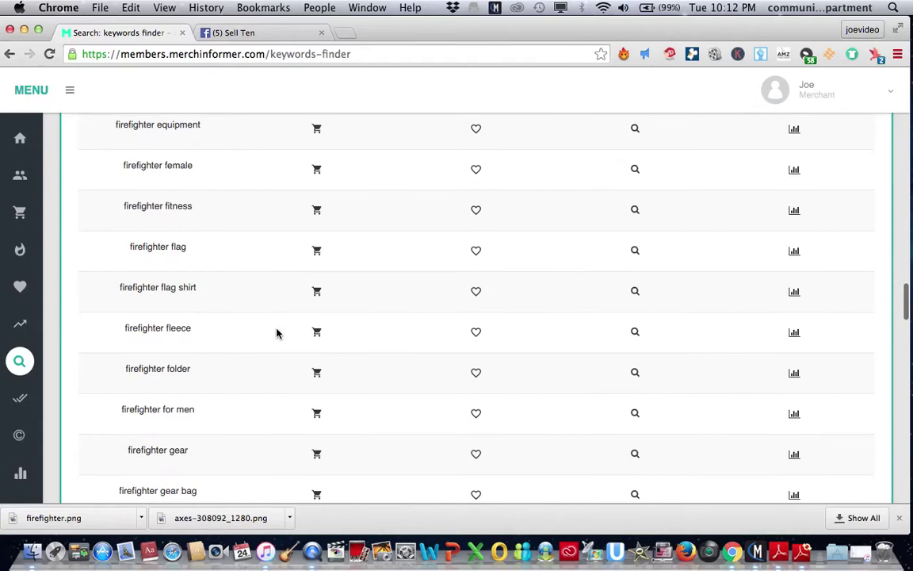
{"action": "scroll", "coordinate": [277, 333], "scroll_direction": "down", "scroll_amount": 2}
{"action": "scroll", "coordinate": [277, 333], "scroll_direction": "down", "scroll_amount": 1}
{"action": "scroll", "coordinate": [276, 333], "scroll_direction": "down", "scroll_amount": 2}
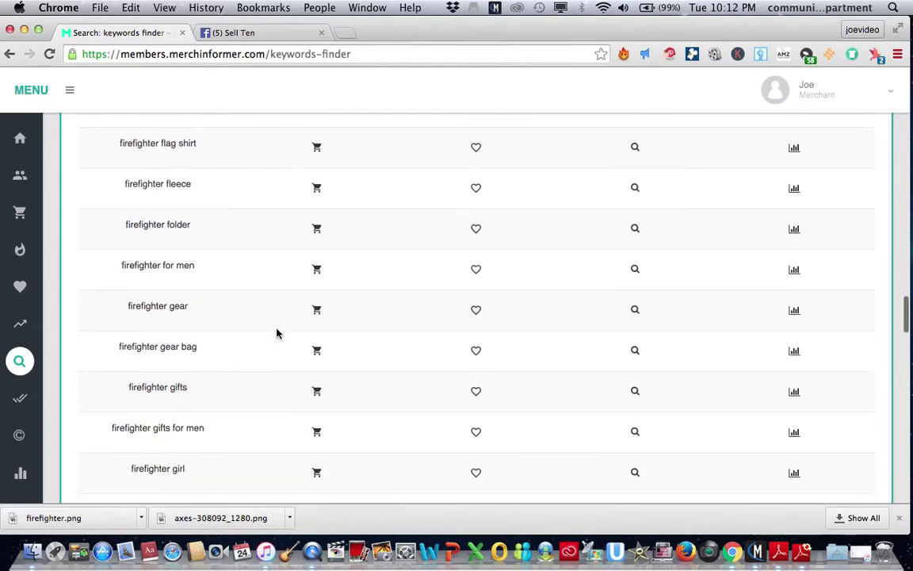
{"action": "scroll", "coordinate": [277, 333], "scroll_direction": "down", "scroll_amount": 2}
{"action": "scroll", "coordinate": [276, 333], "scroll_direction": "down", "scroll_amount": 1}
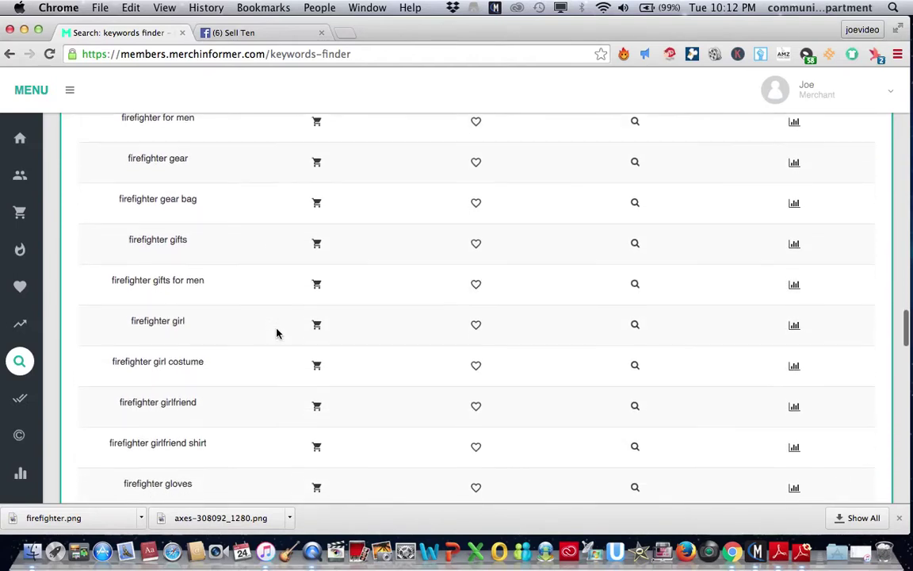
{"action": "scroll", "coordinate": [277, 333], "scroll_direction": "down", "scroll_amount": 1}
{"action": "scroll", "coordinate": [277, 333], "scroll_direction": "down", "scroll_amount": 1}
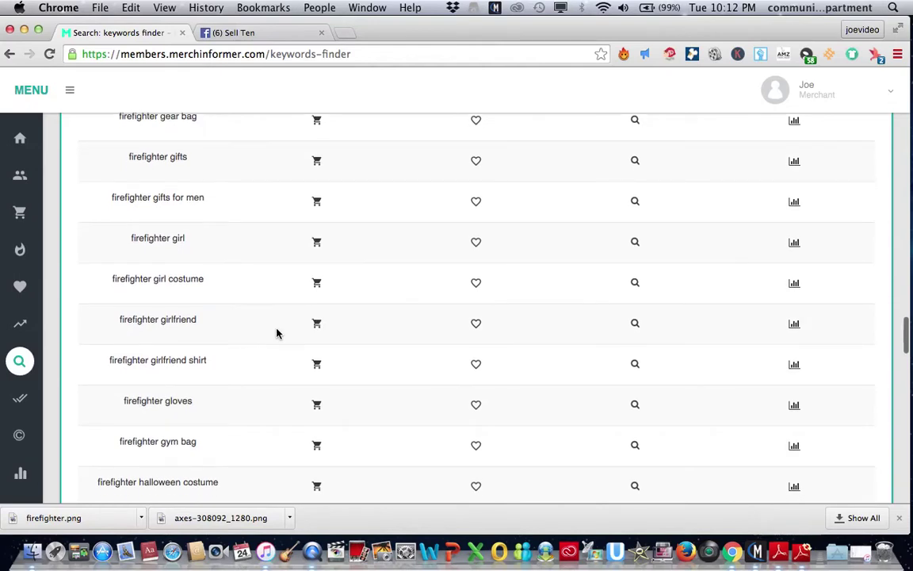
{"action": "scroll", "coordinate": [277, 333], "scroll_direction": "down", "scroll_amount": 1}
{"action": "scroll", "coordinate": [277, 333], "scroll_direction": "down", "scroll_amount": 1}
{"action": "scroll", "coordinate": [277, 333], "scroll_direction": "down", "scroll_amount": 1}
{"action": "scroll", "coordinate": [277, 333], "scroll_direction": "down", "scroll_amount": 1}
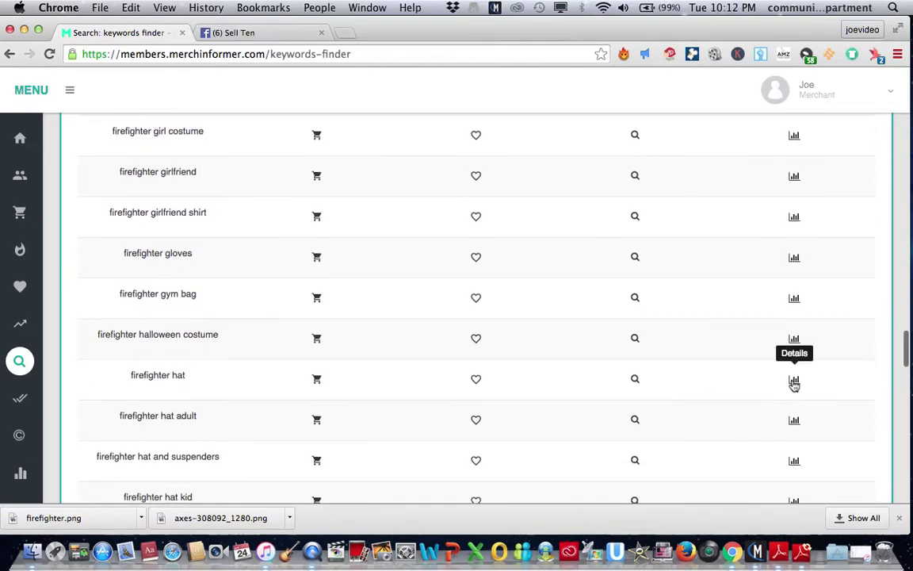
Open 'firefighter hat' details (38 monthly sales, score A, safe) and view the interest chart
{"action": "left_click", "coordinate": [795, 381]}
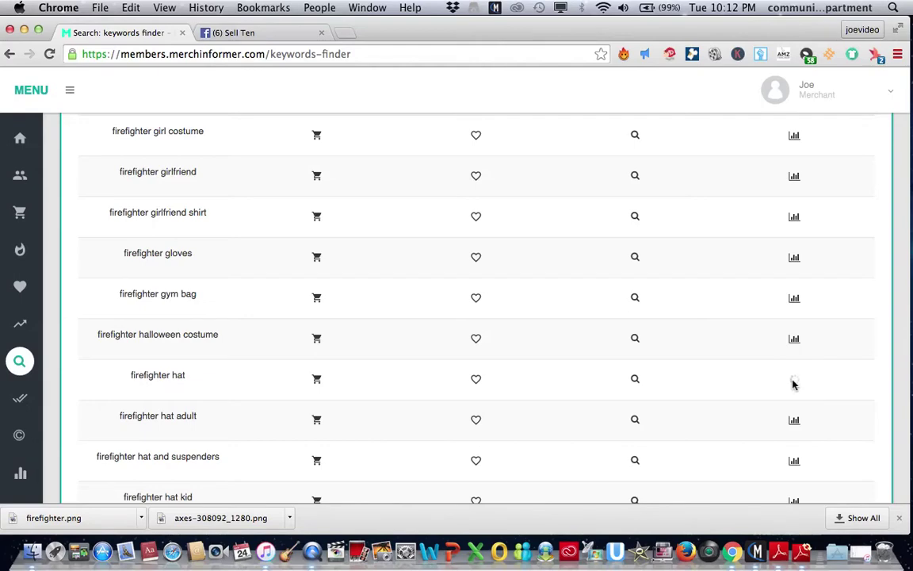
{"action": "left_click", "coordinate": [794, 381]}
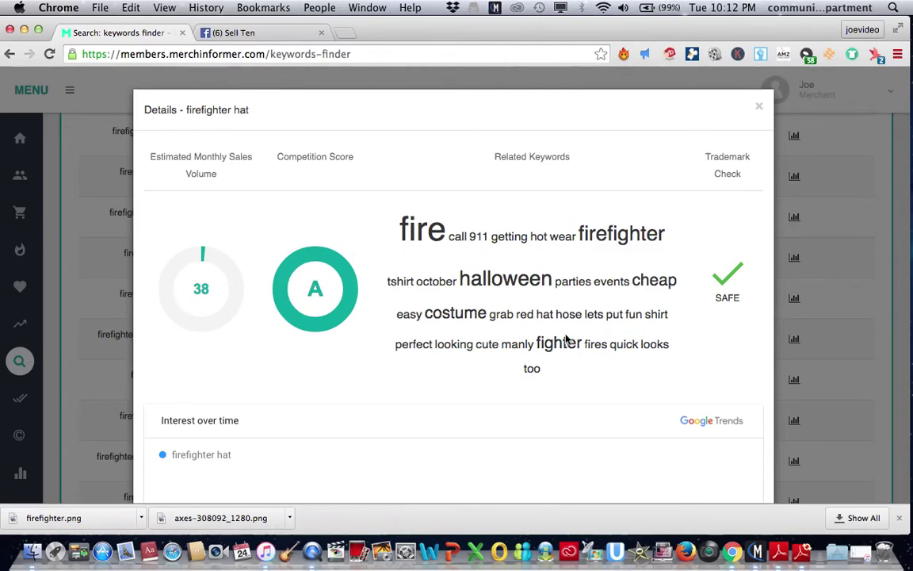
{"action": "scroll", "coordinate": [634, 340], "scroll_direction": "down", "scroll_amount": 3}
{"action": "scroll", "coordinate": [634, 341], "scroll_direction": "down", "scroll_amount": 1}
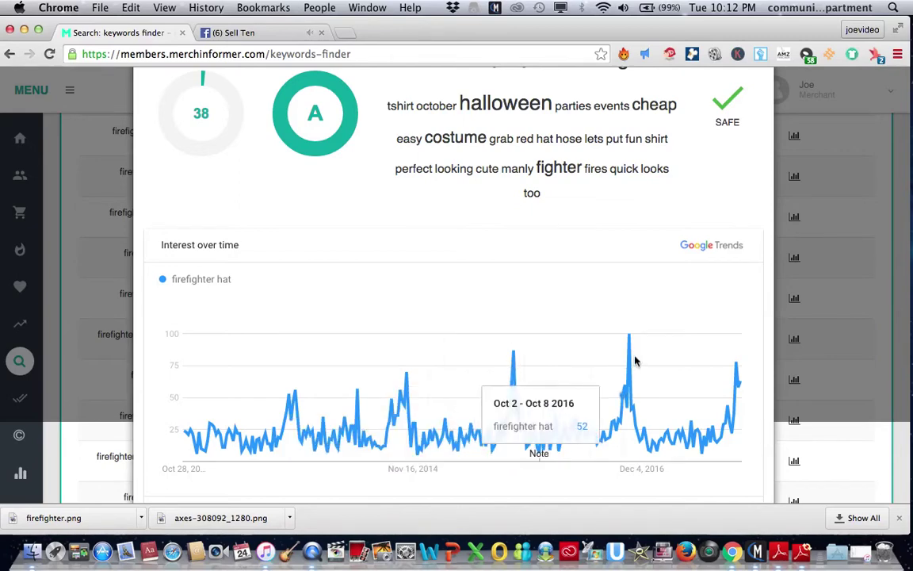
{"action": "mouse_move", "coordinate": [628, 337]}
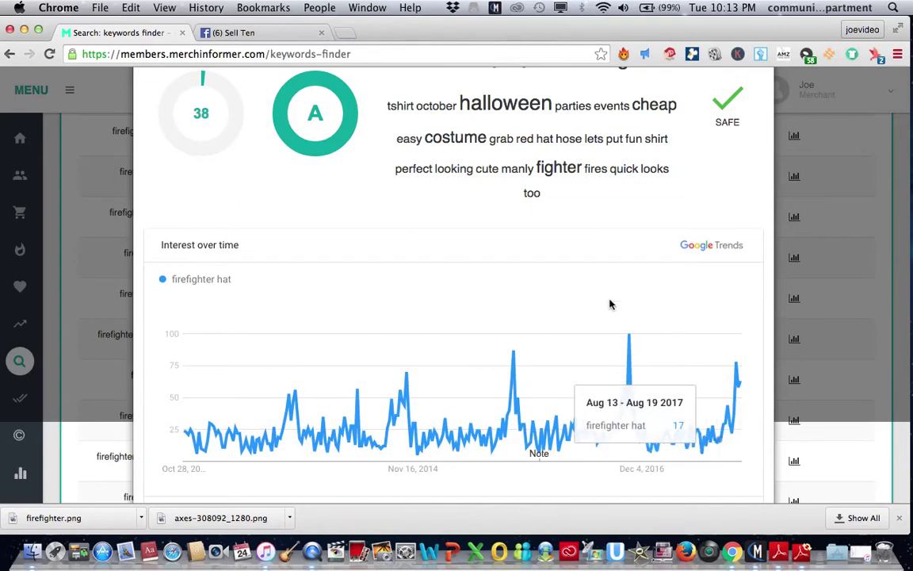
{"action": "scroll", "coordinate": [500, 255], "scroll_direction": "up", "scroll_amount": 2}
{"action": "scroll", "coordinate": [499, 255], "scroll_direction": "up", "scroll_amount": 3}
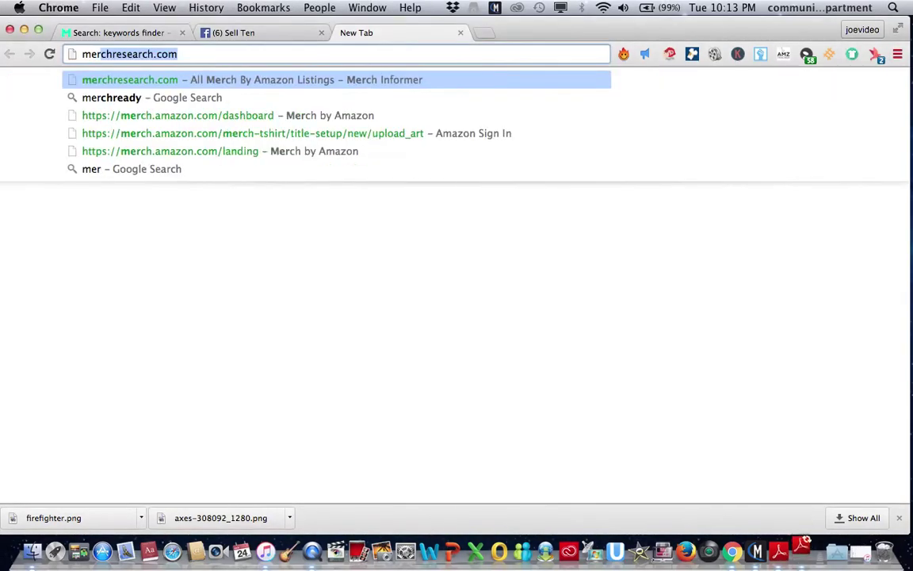
Load merchresearch.com in a new tab and enter 'firefighter hat' in its search box
{"action": "type", "text": "chresearch."}
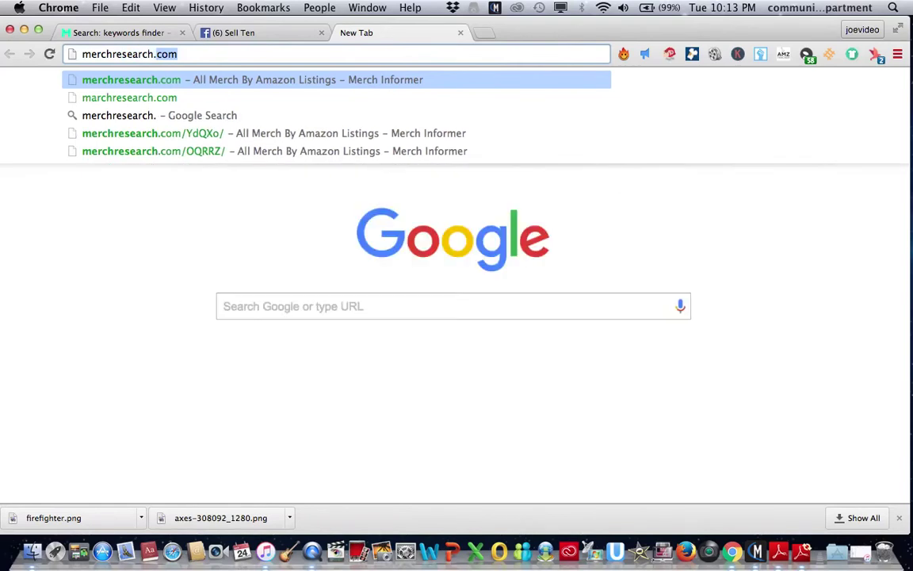
{"action": "type", "text": "com"}
{"action": "key", "text": "Return"}
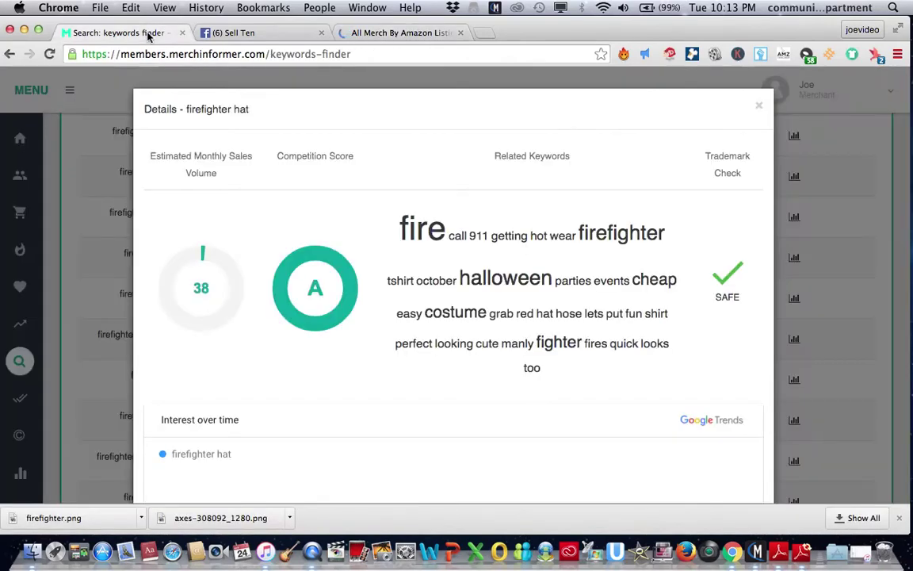
{"action": "left_click", "coordinate": [388, 34]}
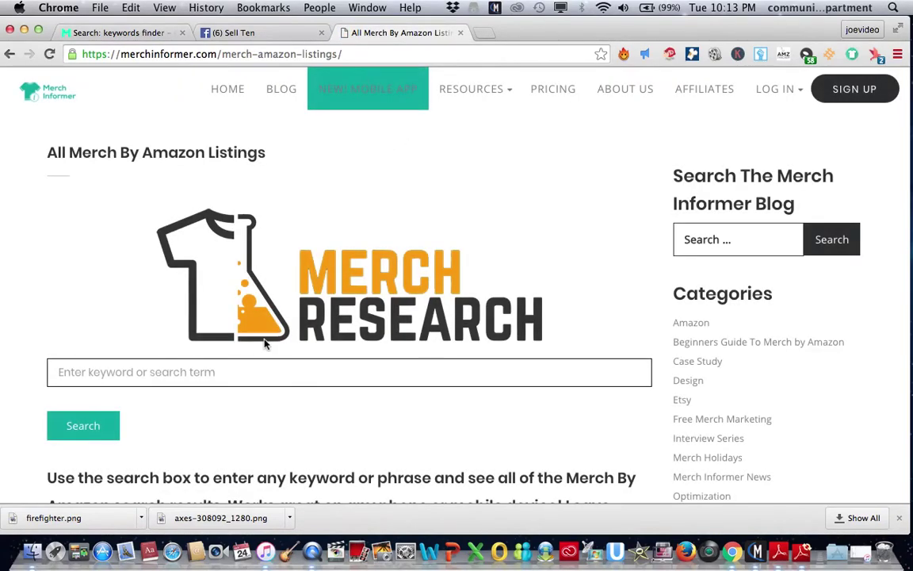
{"action": "left_click", "coordinate": [199, 371]}
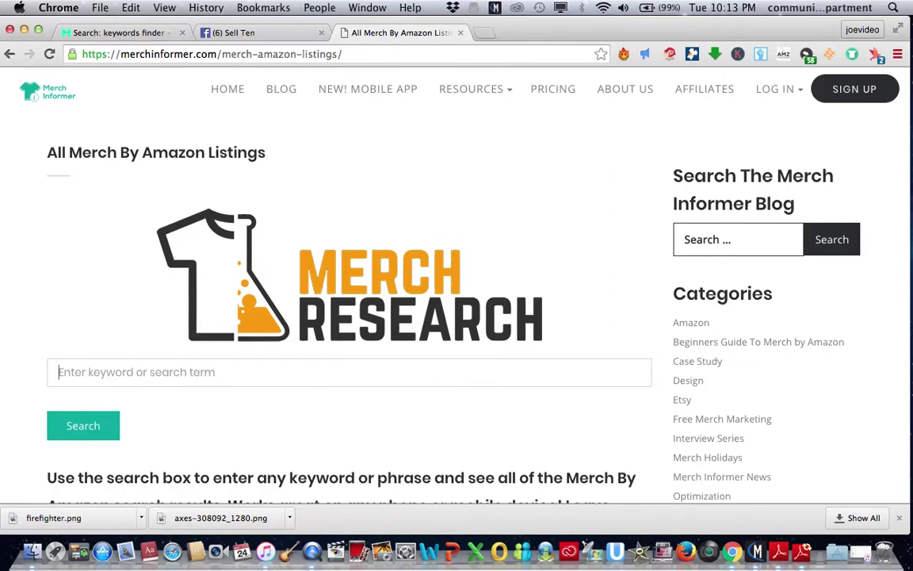
{"action": "type", "text": "firefight"}
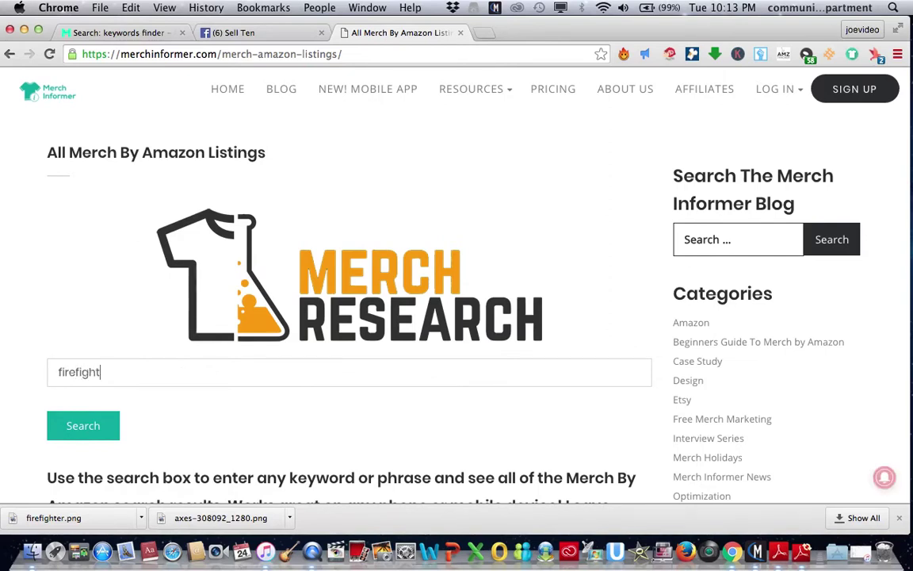
{"action": "type", "text": "er hat"}
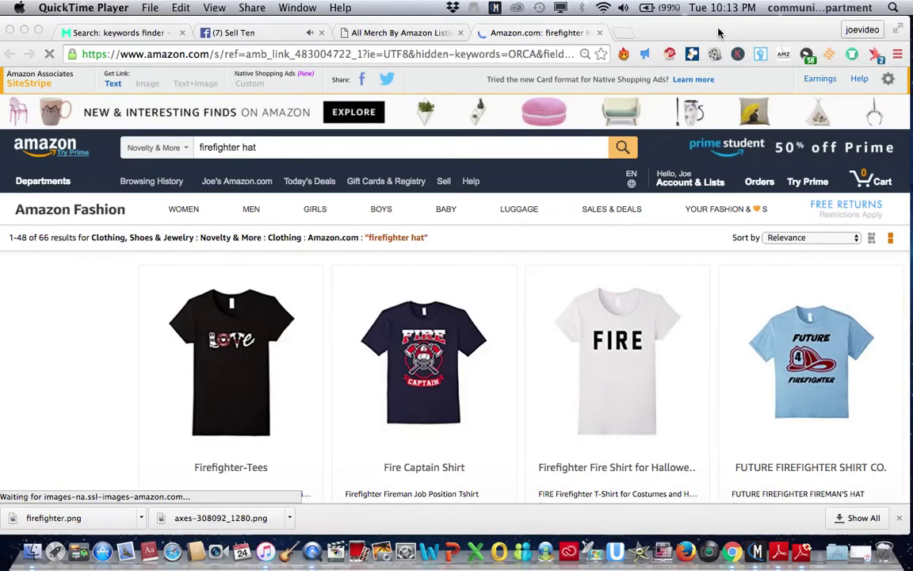
Run the 'firefighter hat' search and scroll Amazon results showing sales ranks and ASINs
{"action": "left_click", "coordinate": [760, 24]}
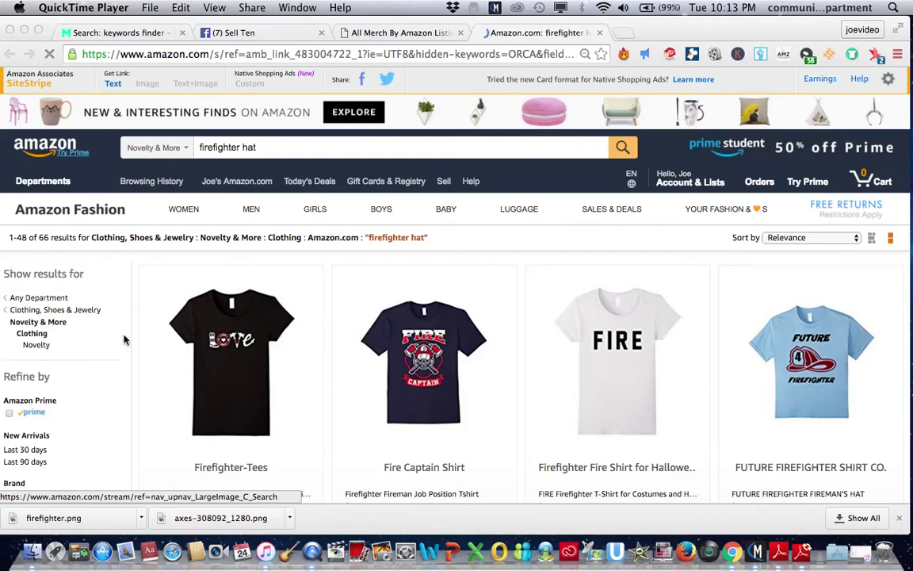
{"action": "scroll", "coordinate": [129, 355], "scroll_direction": "down", "scroll_amount": 4}
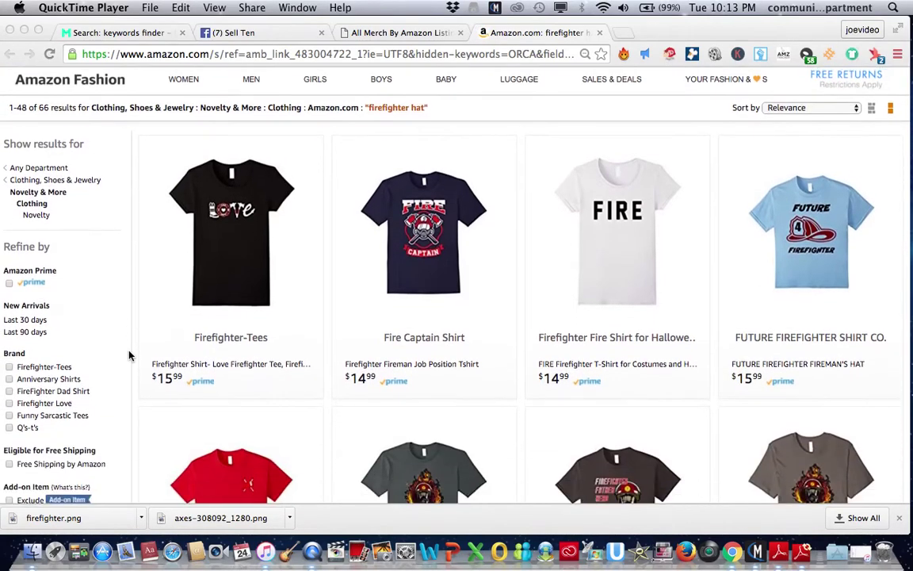
{"action": "scroll", "coordinate": [129, 355], "scroll_direction": "down", "scroll_amount": 1}
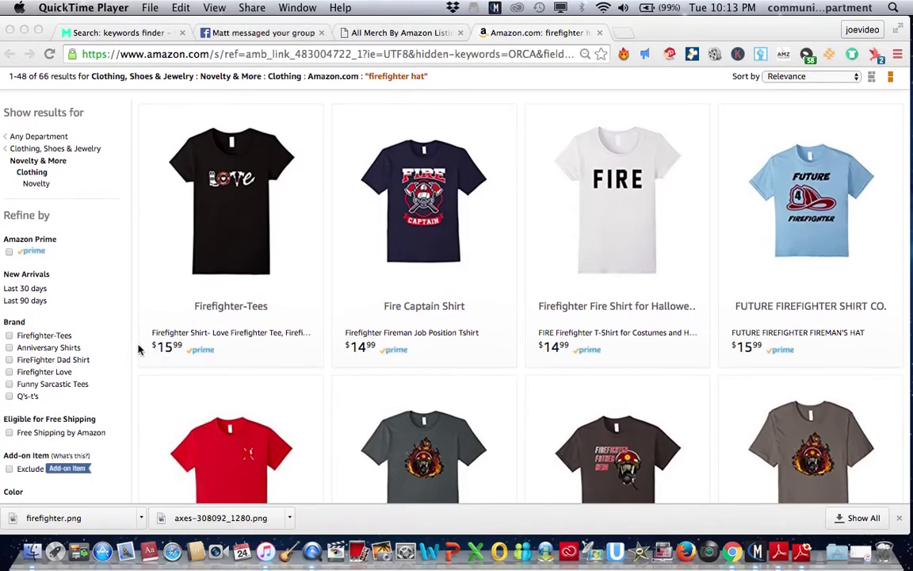
{"action": "scroll", "coordinate": [333, 354], "scroll_direction": "down", "scroll_amount": 1}
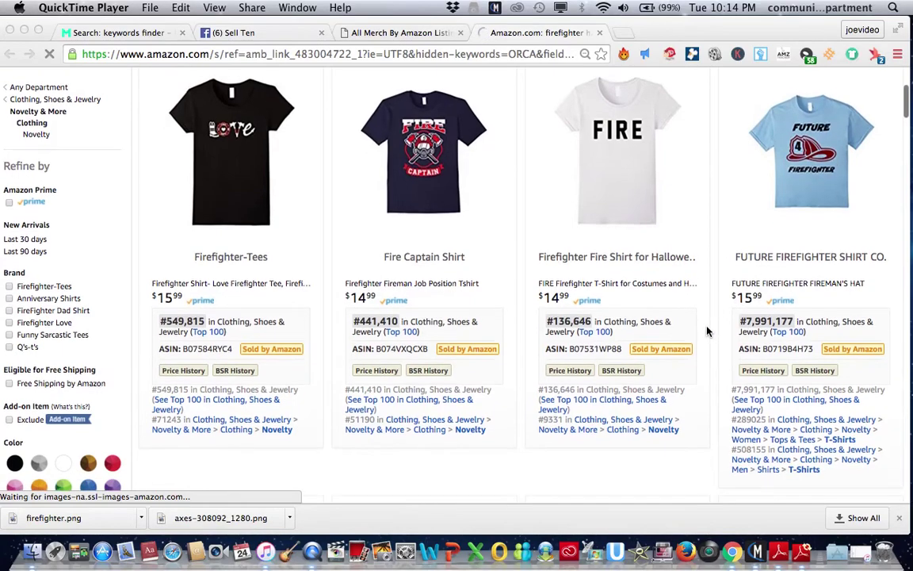
Scroll through the Amazon firefighter hat shirt listings, checking their ranks and ASINs
{"action": "scroll", "coordinate": [708, 332], "scroll_direction": "down", "scroll_amount": 1}
{"action": "scroll", "coordinate": [708, 331], "scroll_direction": "down", "scroll_amount": 2}
{"action": "scroll", "coordinate": [708, 331], "scroll_direction": "down", "scroll_amount": 3}
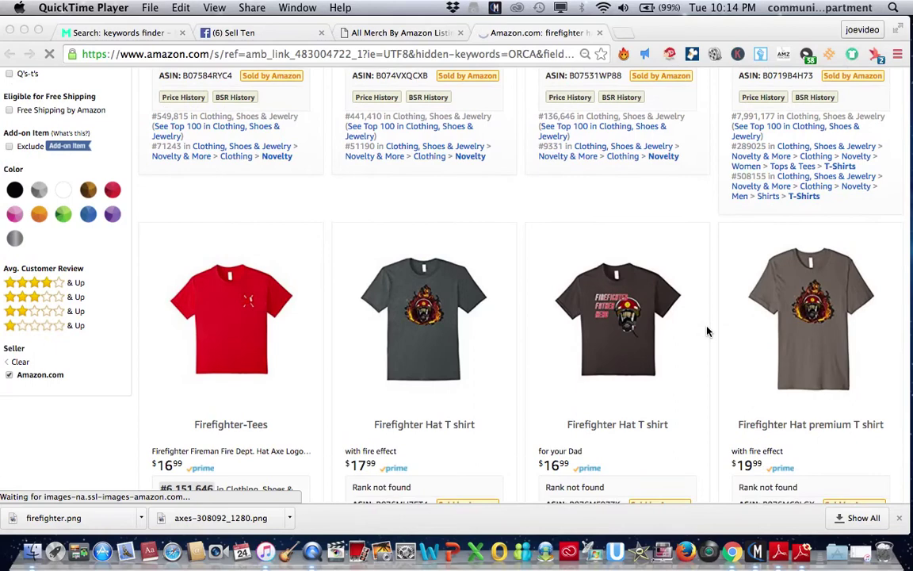
{"action": "scroll", "coordinate": [708, 331], "scroll_direction": "down", "scroll_amount": 2}
{"action": "scroll", "coordinate": [708, 331], "scroll_direction": "down", "scroll_amount": 1}
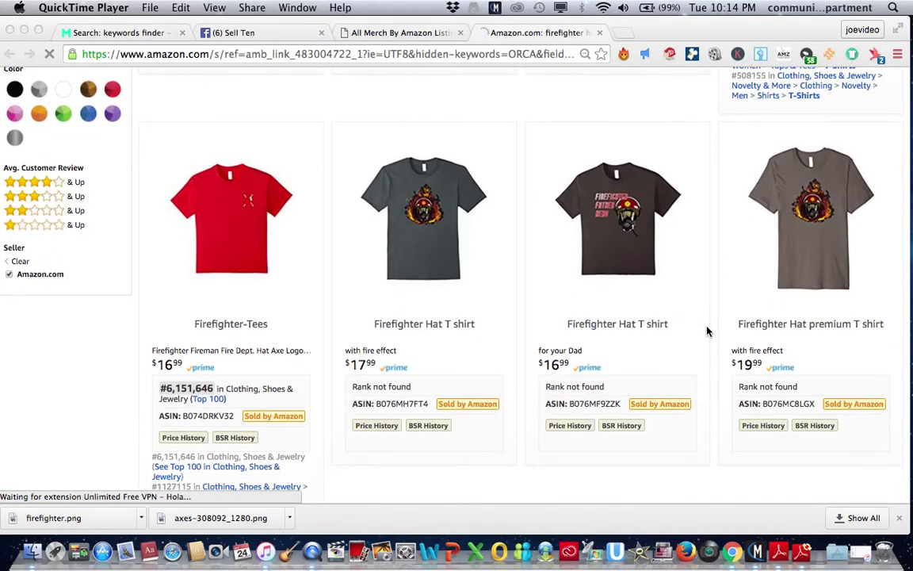
{"action": "scroll", "coordinate": [708, 331], "scroll_direction": "down", "scroll_amount": 1}
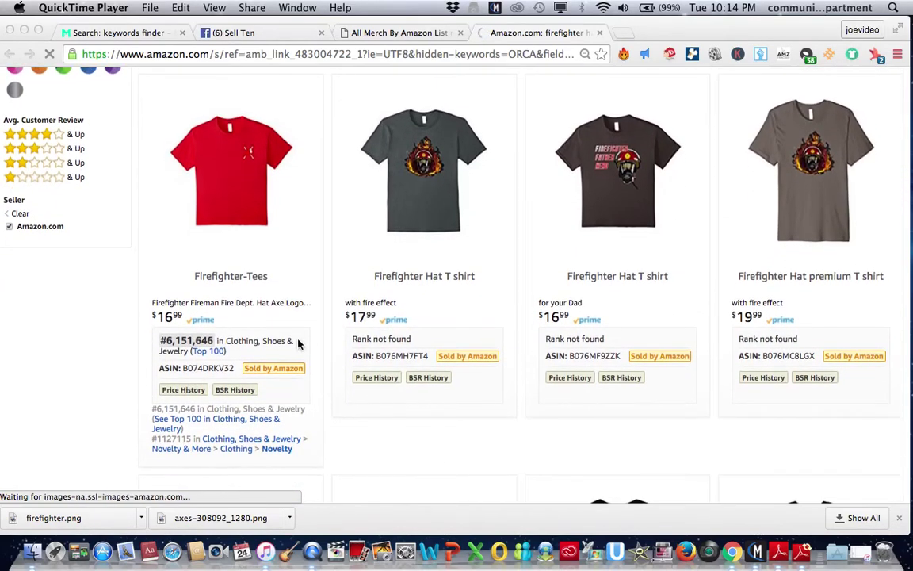
{"action": "scroll", "coordinate": [328, 333], "scroll_direction": "down", "scroll_amount": 3}
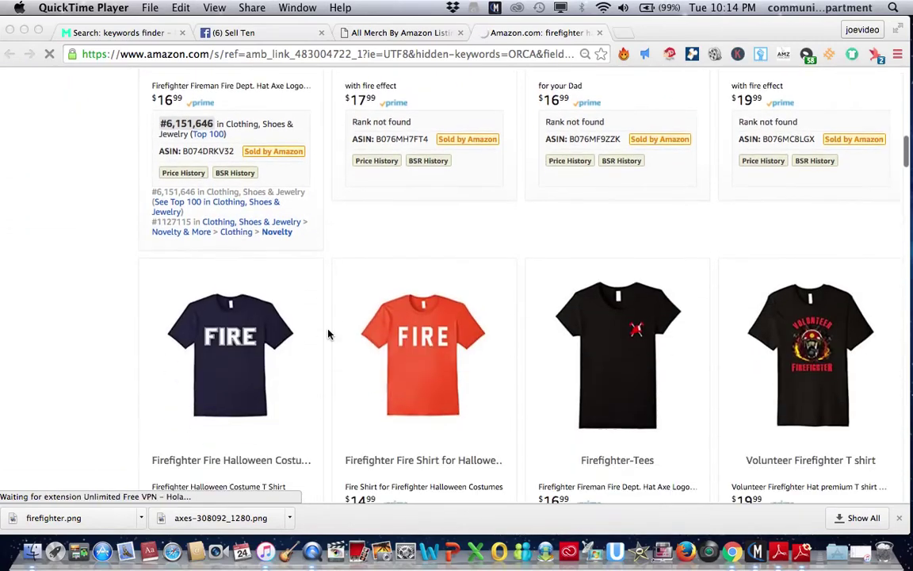
{"action": "scroll", "coordinate": [328, 334], "scroll_direction": "down", "scroll_amount": 1}
{"action": "scroll", "coordinate": [328, 333], "scroll_direction": "down", "scroll_amount": 1}
{"action": "scroll", "coordinate": [330, 334], "scroll_direction": "down", "scroll_amount": 1}
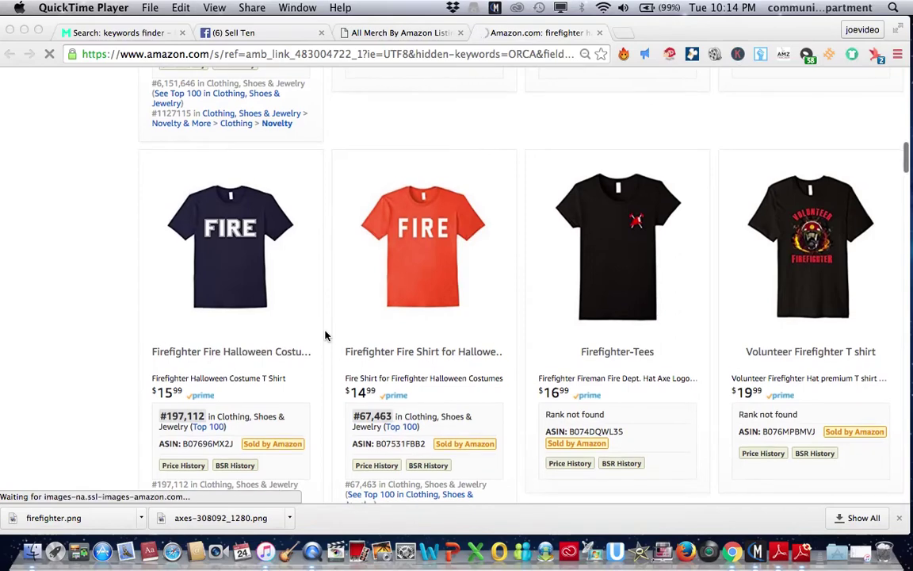
{"action": "scroll", "coordinate": [325, 336], "scroll_direction": "down", "scroll_amount": 1}
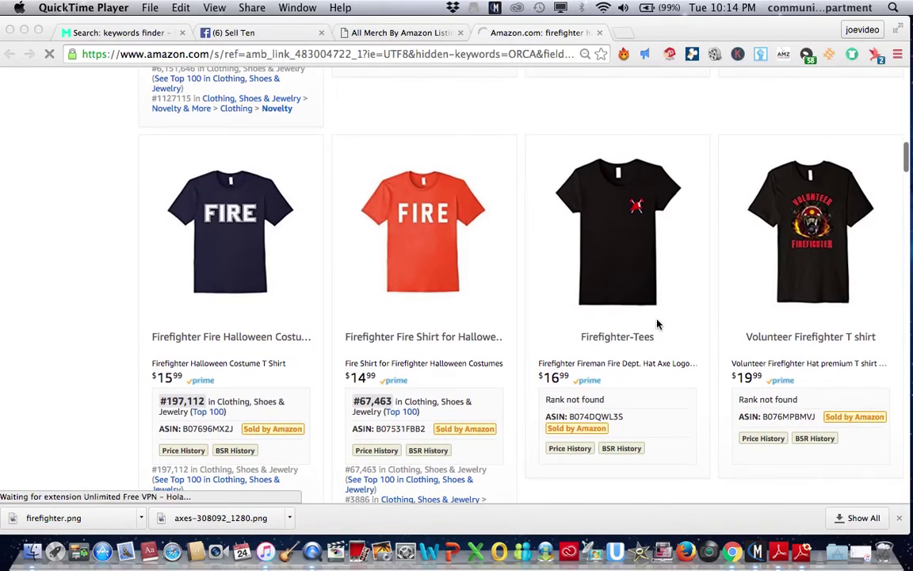
{"action": "scroll", "coordinate": [502, 336], "scroll_direction": "down", "scroll_amount": 1}
{"action": "scroll", "coordinate": [502, 337], "scroll_direction": "down", "scroll_amount": 3}
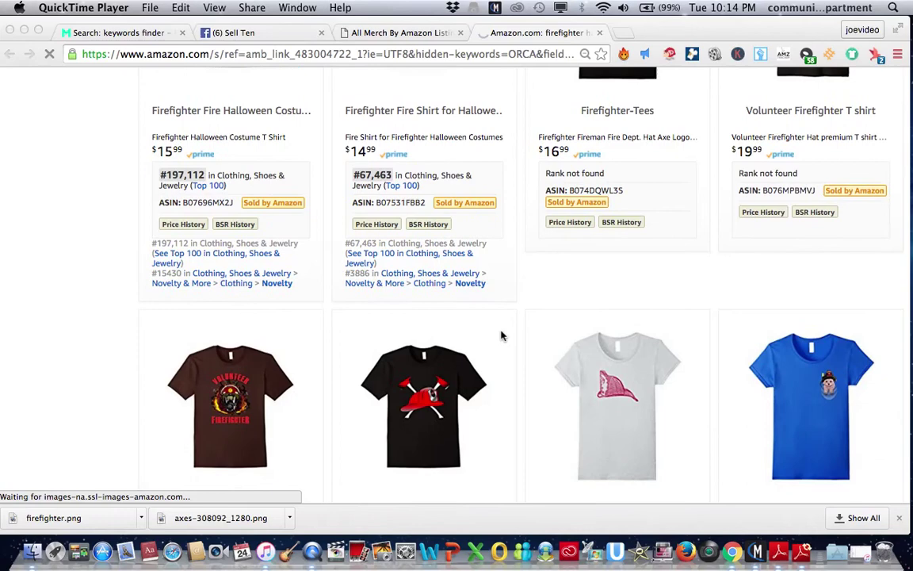
{"action": "scroll", "coordinate": [501, 336], "scroll_direction": "down", "scroll_amount": 3}
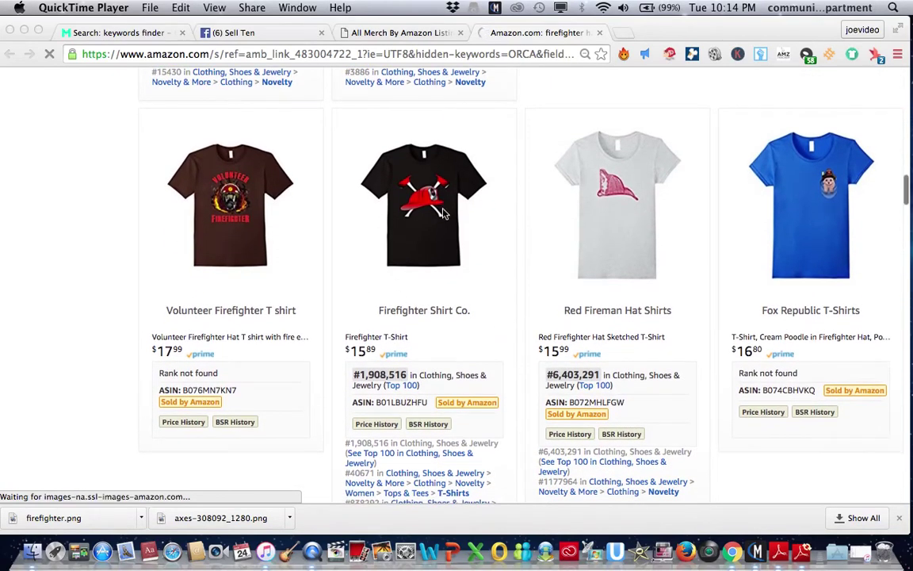
{"action": "scroll", "coordinate": [493, 277], "scroll_direction": "down", "scroll_amount": 5}
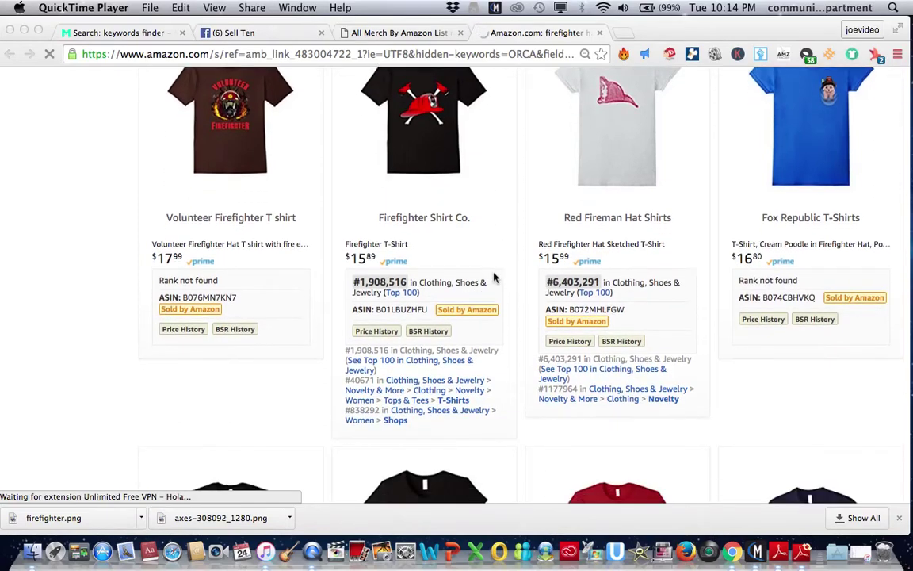
{"action": "scroll", "coordinate": [493, 278], "scroll_direction": "down", "scroll_amount": 2}
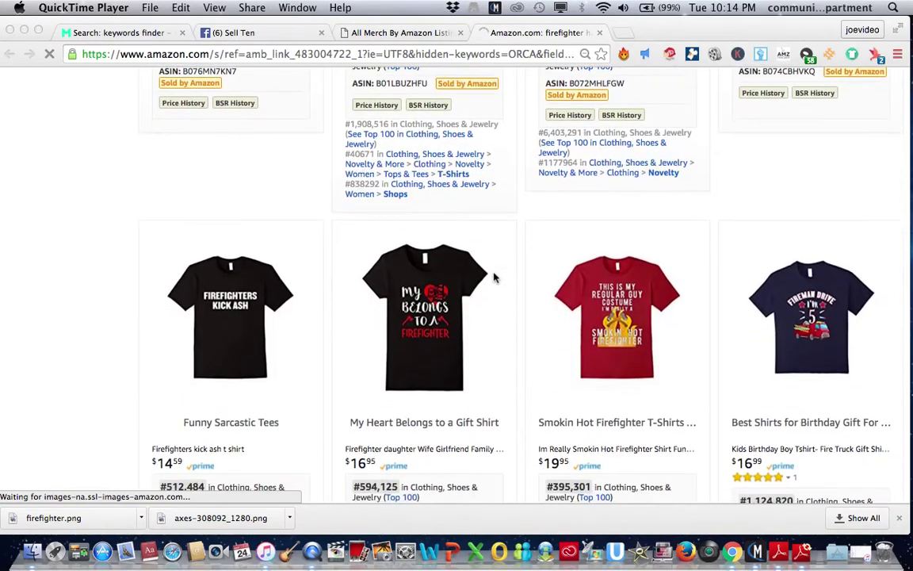
{"action": "scroll", "coordinate": [493, 277], "scroll_direction": "down", "scroll_amount": 2}
{"action": "scroll", "coordinate": [493, 277], "scroll_direction": "down", "scroll_amount": 1}
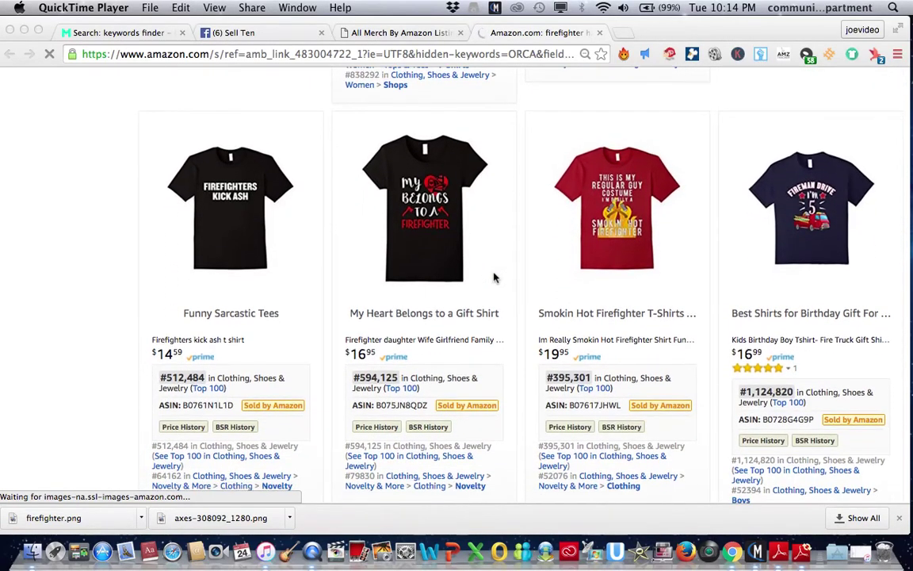
{"action": "scroll", "coordinate": [493, 277], "scroll_direction": "up", "scroll_amount": 5}
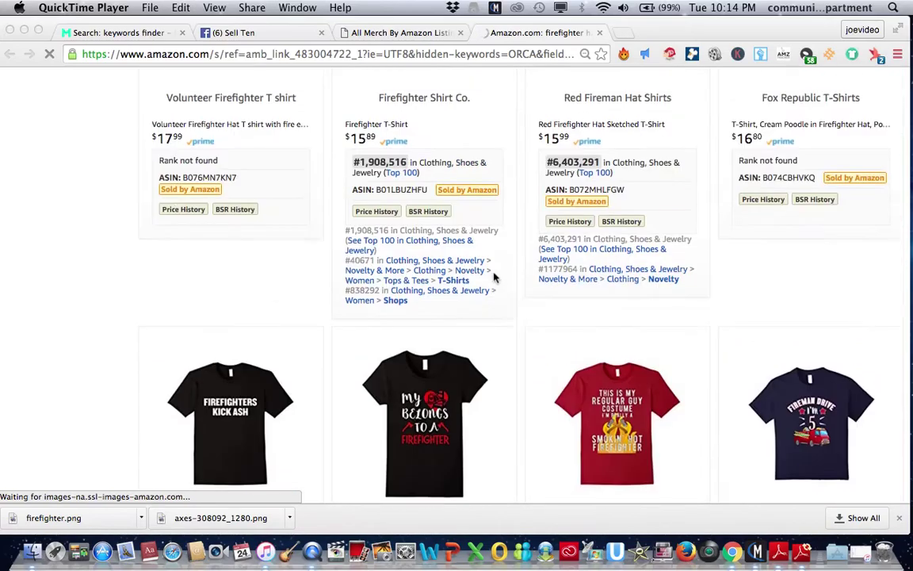
{"action": "scroll", "coordinate": [493, 278], "scroll_direction": "up", "scroll_amount": 7}
{"action": "scroll", "coordinate": [493, 277], "scroll_direction": "up", "scroll_amount": 5}
{"action": "scroll", "coordinate": [493, 278], "scroll_direction": "up", "scroll_amount": 5}
{"action": "scroll", "coordinate": [494, 278], "scroll_direction": "up", "scroll_amount": 1}
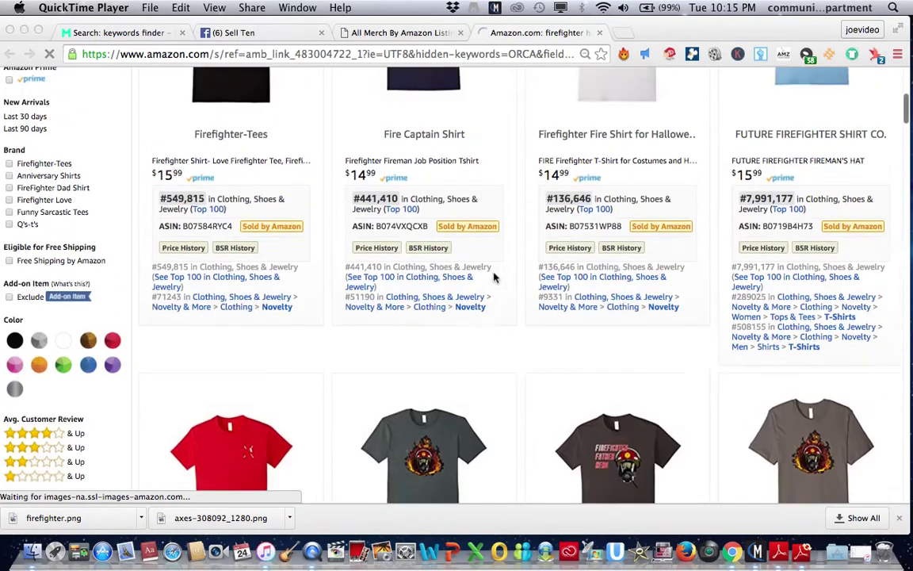
{"action": "scroll", "coordinate": [493, 278], "scroll_direction": "up", "scroll_amount": 4}
{"action": "scroll", "coordinate": [493, 278], "scroll_direction": "down", "scroll_amount": 3}
{"action": "scroll", "coordinate": [493, 277], "scroll_direction": "down", "scroll_amount": 2}
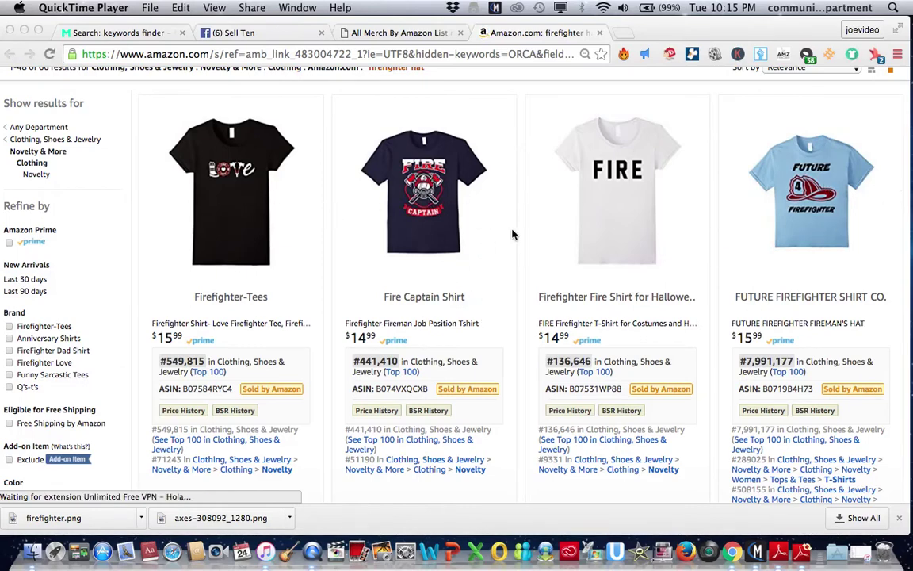
{"action": "scroll", "coordinate": [515, 237], "scroll_direction": "down", "scroll_amount": 1}
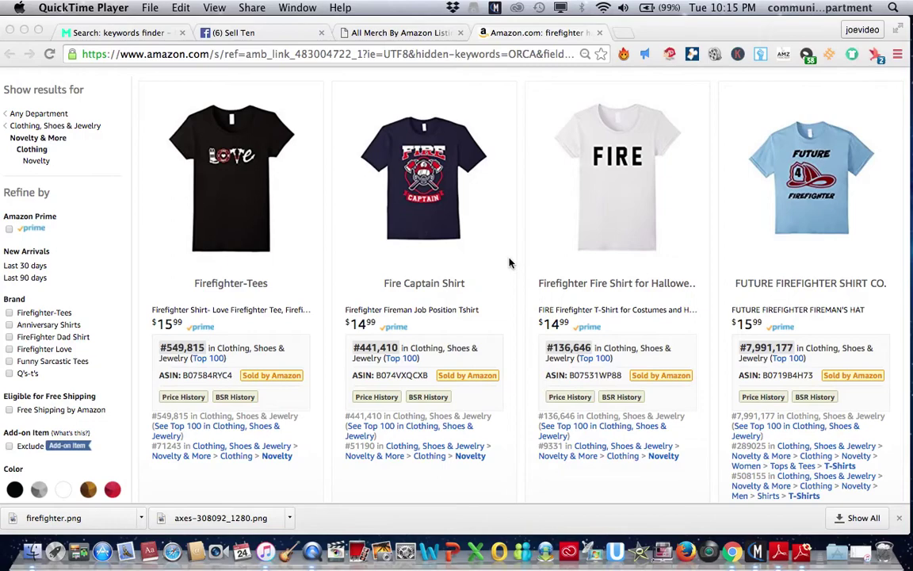
{"action": "scroll", "coordinate": [509, 264], "scroll_direction": "down", "scroll_amount": 3}
{"action": "scroll", "coordinate": [510, 264], "scroll_direction": "down", "scroll_amount": 2}
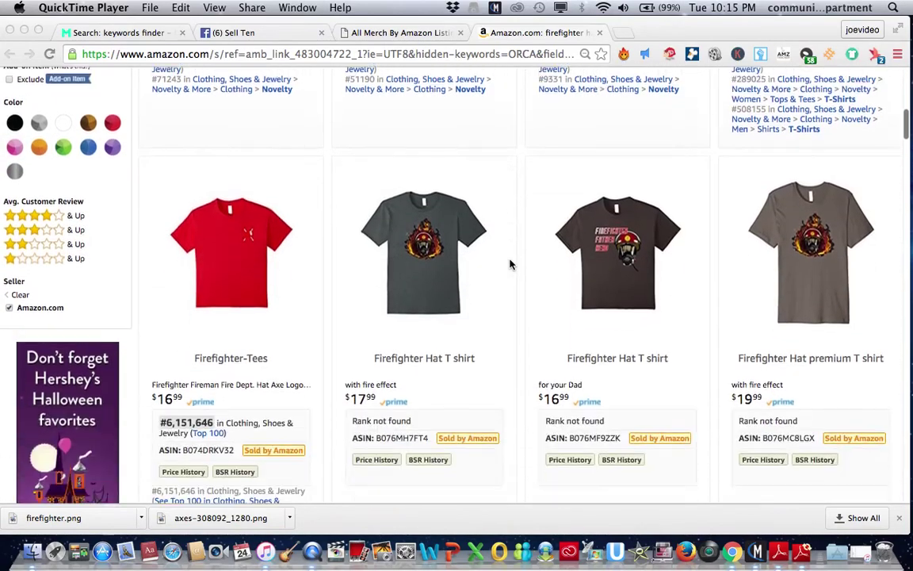
{"action": "scroll", "coordinate": [510, 264], "scroll_direction": "up", "scroll_amount": 6}
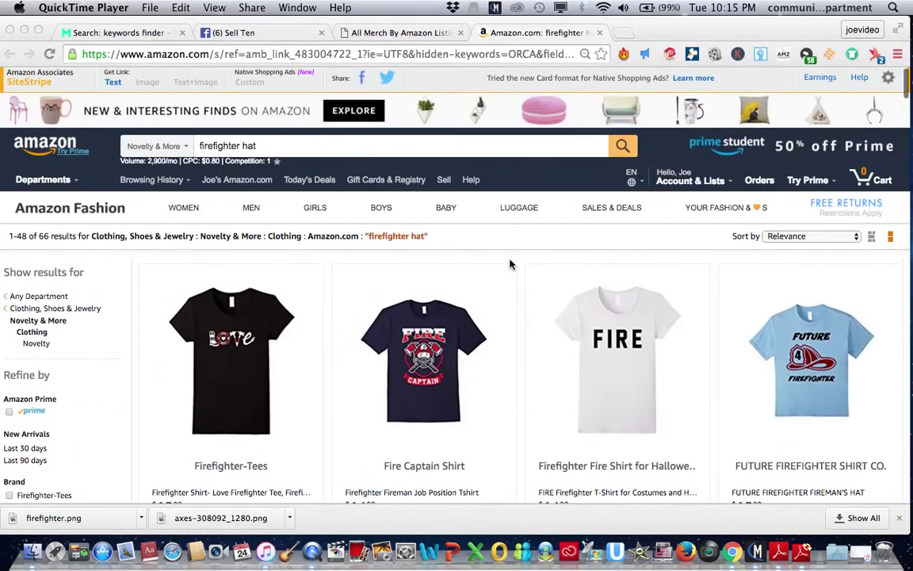
Return to Merch Informer's firefighter hat details: 38 monthly sales, score A, safe
{"action": "left_click", "coordinate": [710, 30]}
{"action": "scroll", "coordinate": [322, 344], "scroll_direction": "down", "scroll_amount": 1}
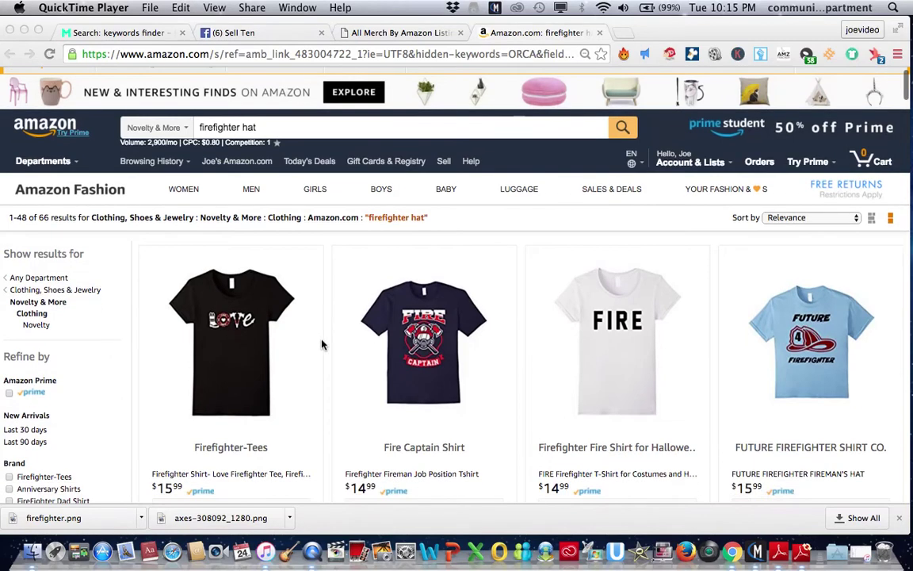
{"action": "left_click", "coordinate": [142, 36]}
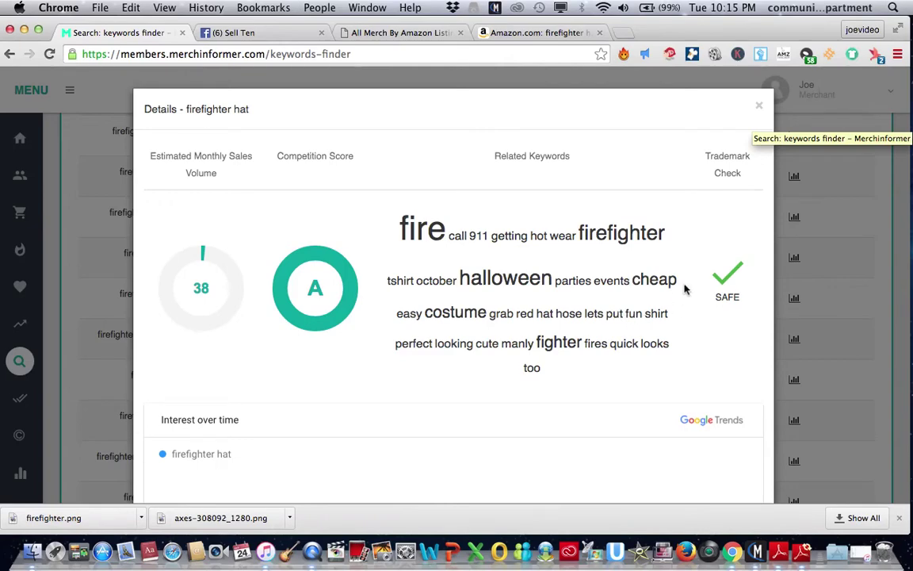
Close the firefighter hat details and scroll down to the table's pagination bar
{"action": "left_click", "coordinate": [761, 108]}
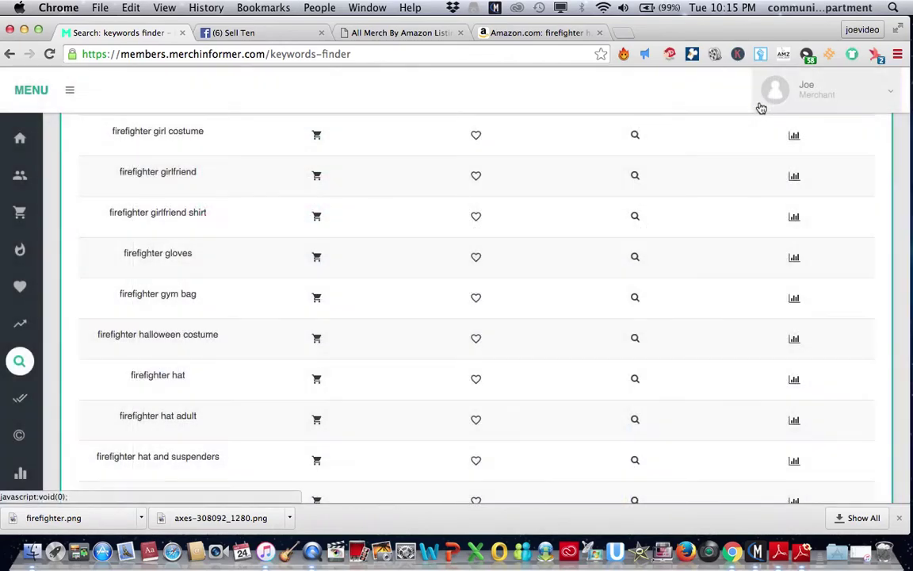
{"action": "scroll", "coordinate": [416, 366], "scroll_direction": "down", "scroll_amount": 1}
{"action": "scroll", "coordinate": [415, 365], "scroll_direction": "down", "scroll_amount": 1}
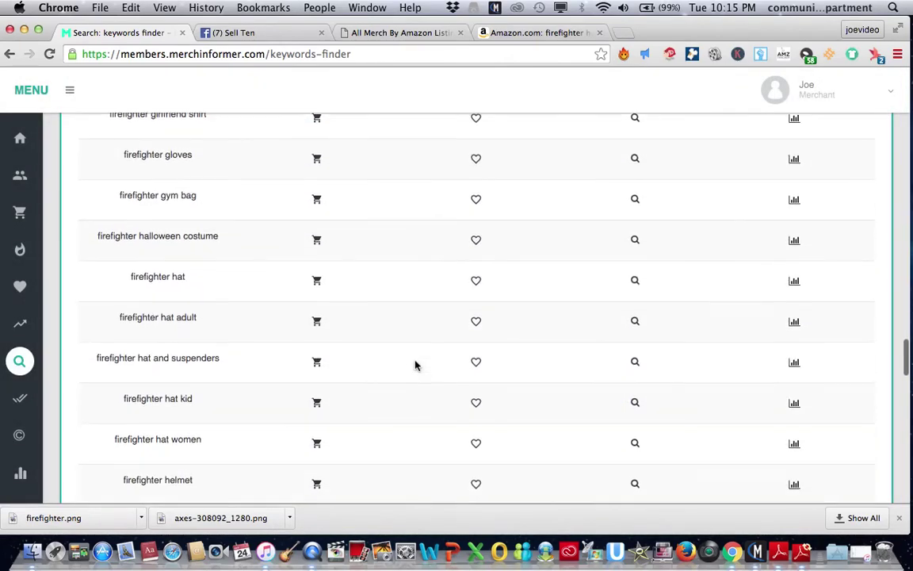
{"action": "scroll", "coordinate": [415, 366], "scroll_direction": "down", "scroll_amount": 1}
{"action": "scroll", "coordinate": [415, 365], "scroll_direction": "down", "scroll_amount": 1}
{"action": "scroll", "coordinate": [416, 365], "scroll_direction": "down", "scroll_amount": 1}
{"action": "scroll", "coordinate": [415, 366], "scroll_direction": "down", "scroll_amount": 1}
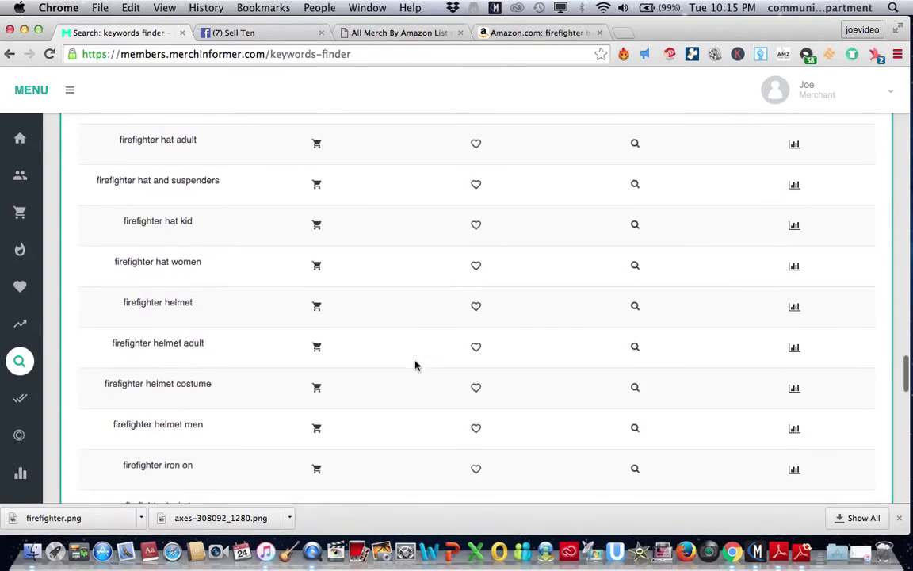
{"action": "scroll", "coordinate": [415, 366], "scroll_direction": "down", "scroll_amount": 2}
{"action": "scroll", "coordinate": [416, 365], "scroll_direction": "down", "scroll_amount": 1}
{"action": "scroll", "coordinate": [415, 366], "scroll_direction": "down", "scroll_amount": 1}
{"action": "scroll", "coordinate": [415, 366], "scroll_direction": "down", "scroll_amount": 2}
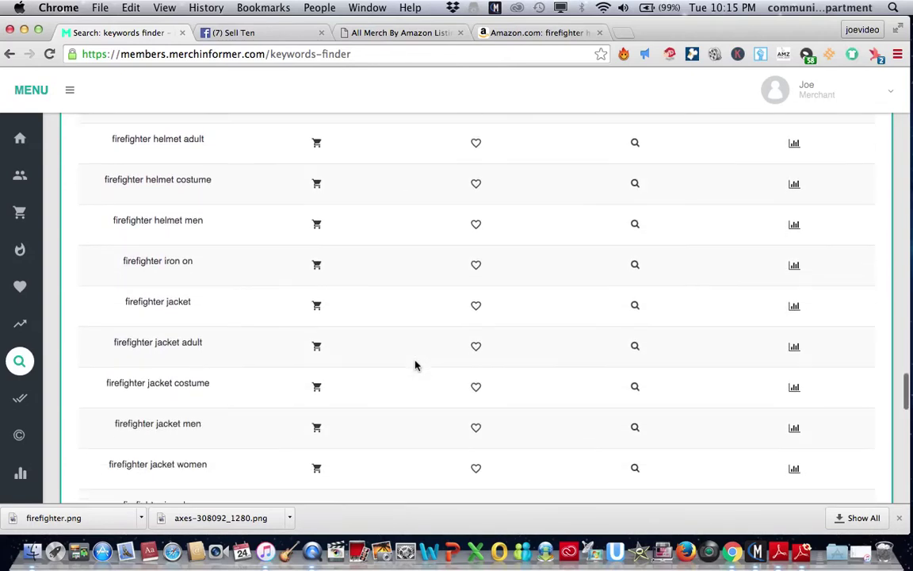
{"action": "scroll", "coordinate": [416, 366], "scroll_direction": "down", "scroll_amount": 1}
{"action": "scroll", "coordinate": [416, 365], "scroll_direction": "down", "scroll_amount": 1}
{"action": "scroll", "coordinate": [415, 365], "scroll_direction": "down", "scroll_amount": 1}
{"action": "scroll", "coordinate": [415, 365], "scroll_direction": "down", "scroll_amount": 1}
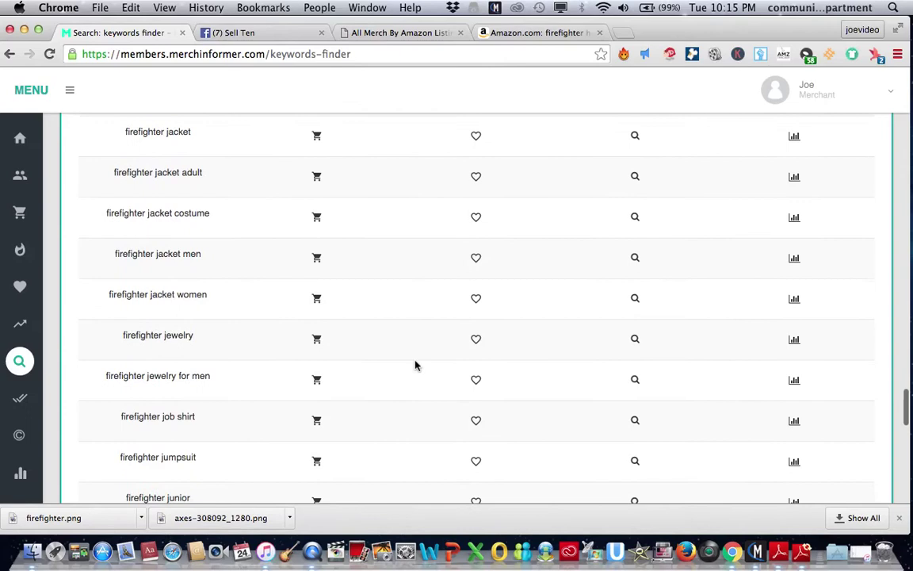
{"action": "scroll", "coordinate": [416, 366], "scroll_direction": "down", "scroll_amount": 1}
{"action": "scroll", "coordinate": [415, 365], "scroll_direction": "down", "scroll_amount": 1}
{"action": "scroll", "coordinate": [416, 365], "scroll_direction": "down", "scroll_amount": 1}
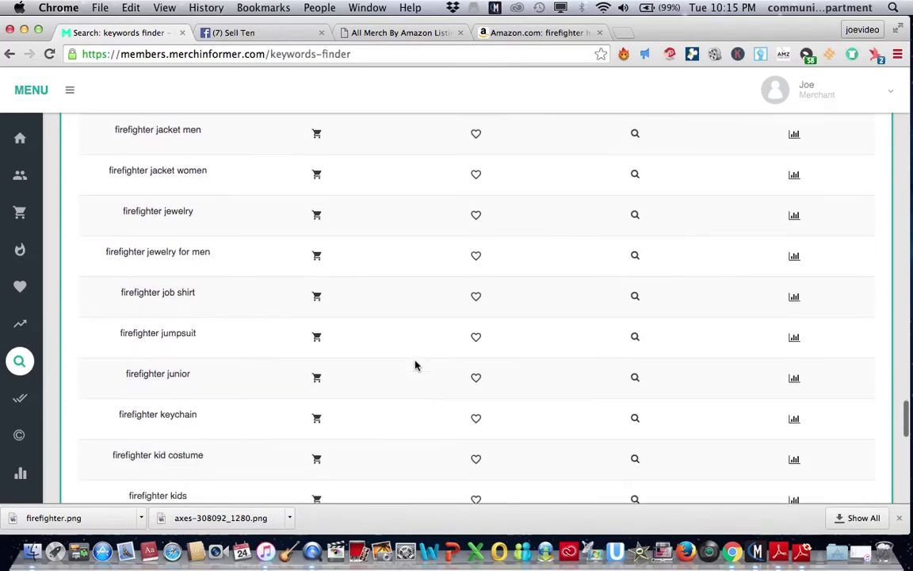
{"action": "scroll", "coordinate": [415, 365], "scroll_direction": "down", "scroll_amount": 2}
{"action": "scroll", "coordinate": [415, 366], "scroll_direction": "down", "scroll_amount": 1}
{"action": "scroll", "coordinate": [416, 365], "scroll_direction": "down", "scroll_amount": 1}
{"action": "scroll", "coordinate": [415, 366], "scroll_direction": "down", "scroll_amount": 1}
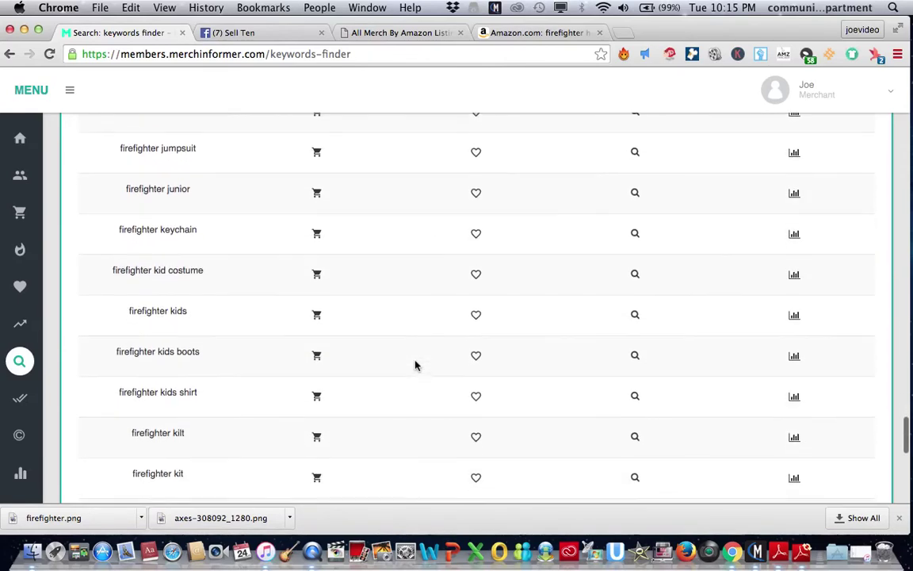
{"action": "scroll", "coordinate": [415, 365], "scroll_direction": "down", "scroll_amount": 1}
{"action": "scroll", "coordinate": [415, 365], "scroll_direction": "down", "scroll_amount": 1}
{"action": "scroll", "coordinate": [416, 366], "scroll_direction": "down", "scroll_amount": 1}
{"action": "scroll", "coordinate": [415, 366], "scroll_direction": "down", "scroll_amount": 1}
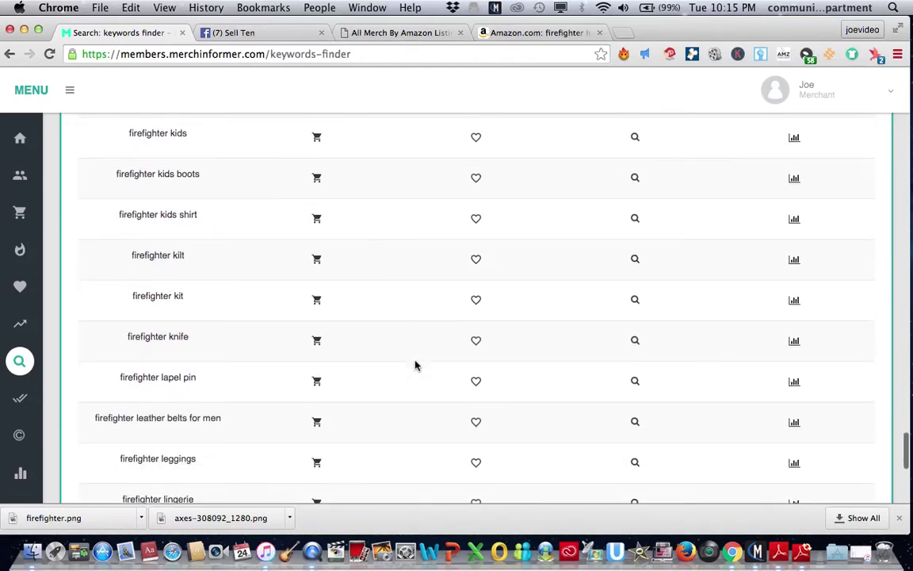
{"action": "scroll", "coordinate": [416, 365], "scroll_direction": "down", "scroll_amount": 1}
{"action": "scroll", "coordinate": [415, 365], "scroll_direction": "down", "scroll_amount": 1}
{"action": "scroll", "coordinate": [415, 366], "scroll_direction": "down", "scroll_amount": 1}
{"action": "scroll", "coordinate": [415, 365], "scroll_direction": "down", "scroll_amount": 1}
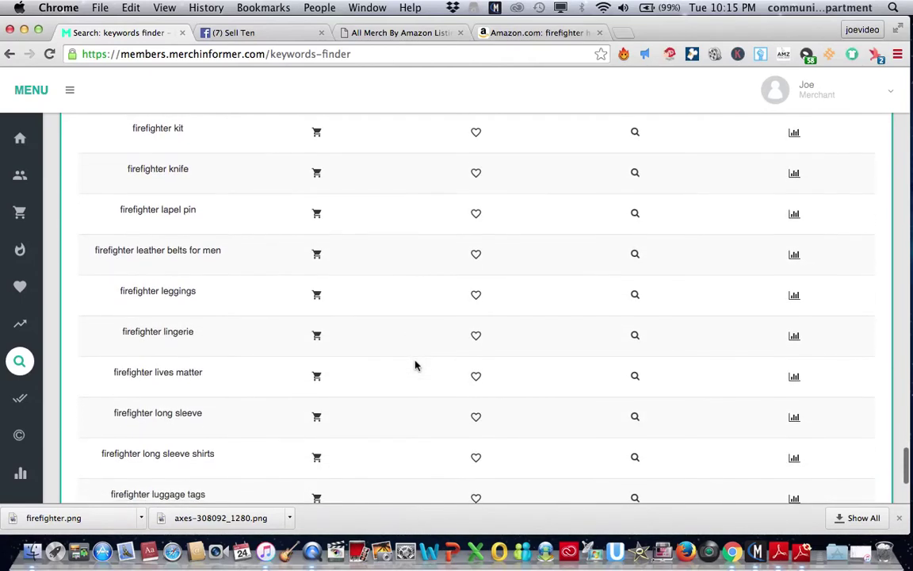
{"action": "scroll", "coordinate": [415, 365], "scroll_direction": "down", "scroll_amount": 2}
{"action": "scroll", "coordinate": [416, 365], "scroll_direction": "down", "scroll_amount": 1}
{"action": "scroll", "coordinate": [415, 365], "scroll_direction": "down", "scroll_amount": 3}
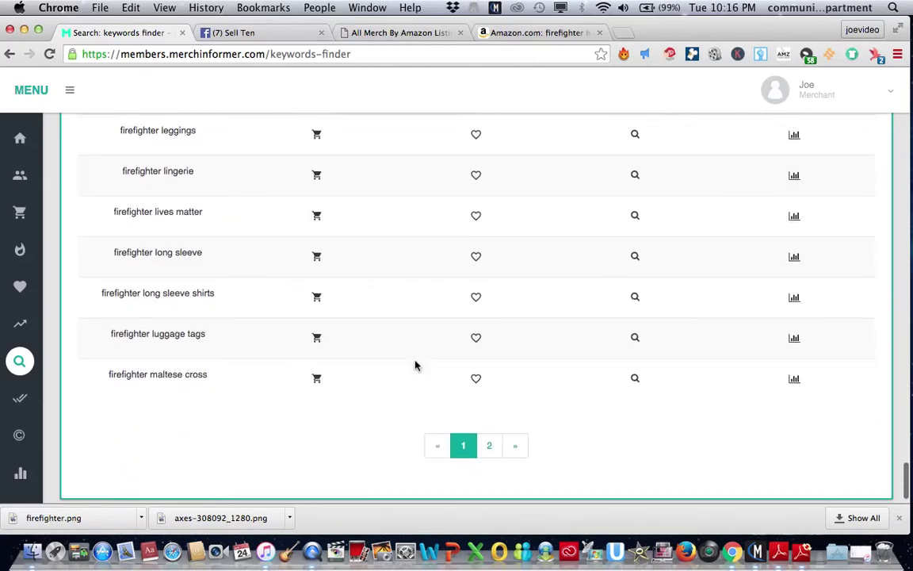
Go to page 2 of the firefighter keyword results and browse it
{"action": "left_click", "coordinate": [491, 423]}
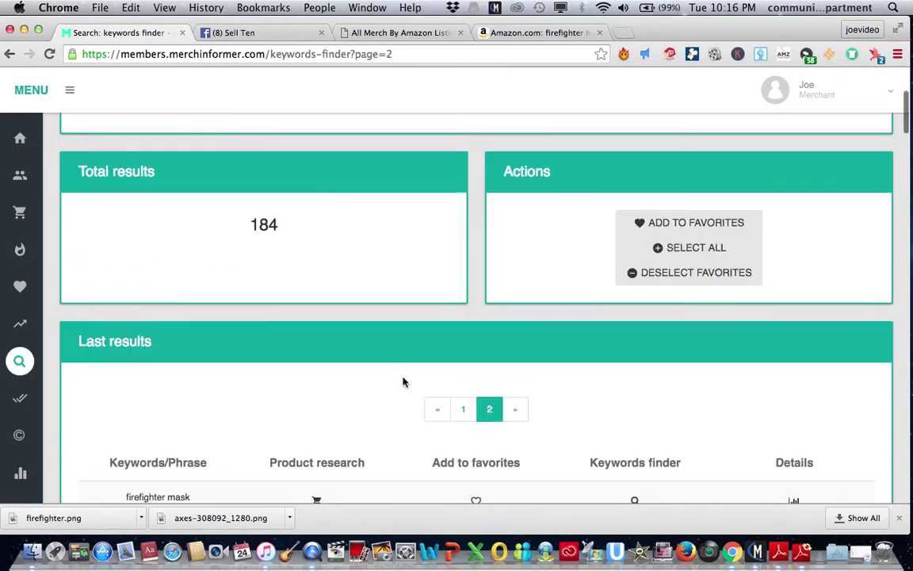
{"action": "scroll", "coordinate": [402, 383], "scroll_direction": "down", "scroll_amount": 1}
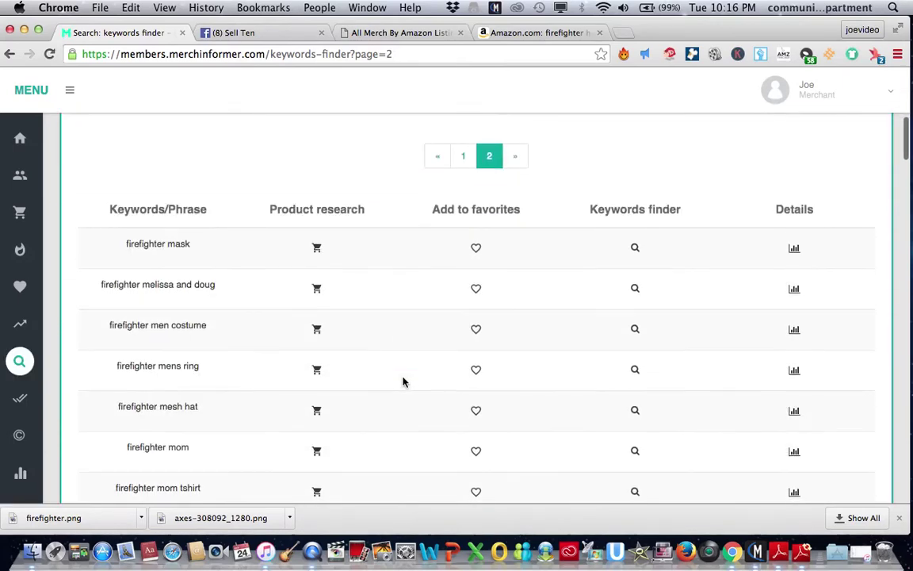
{"action": "scroll", "coordinate": [403, 382], "scroll_direction": "down", "scroll_amount": 1}
{"action": "scroll", "coordinate": [403, 382], "scroll_direction": "down", "scroll_amount": 1}
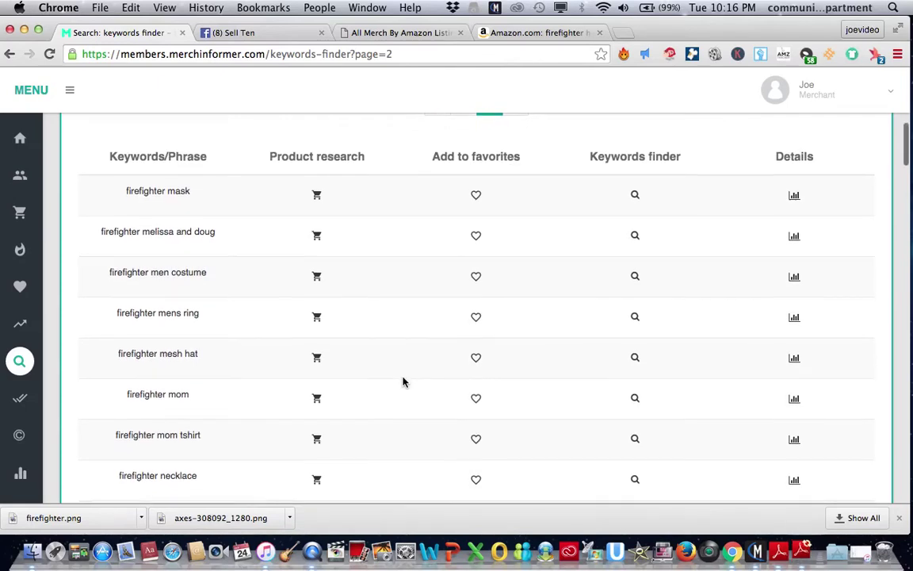
{"action": "scroll", "coordinate": [403, 382], "scroll_direction": "down", "scroll_amount": 2}
{"action": "scroll", "coordinate": [402, 382], "scroll_direction": "down", "scroll_amount": 1}
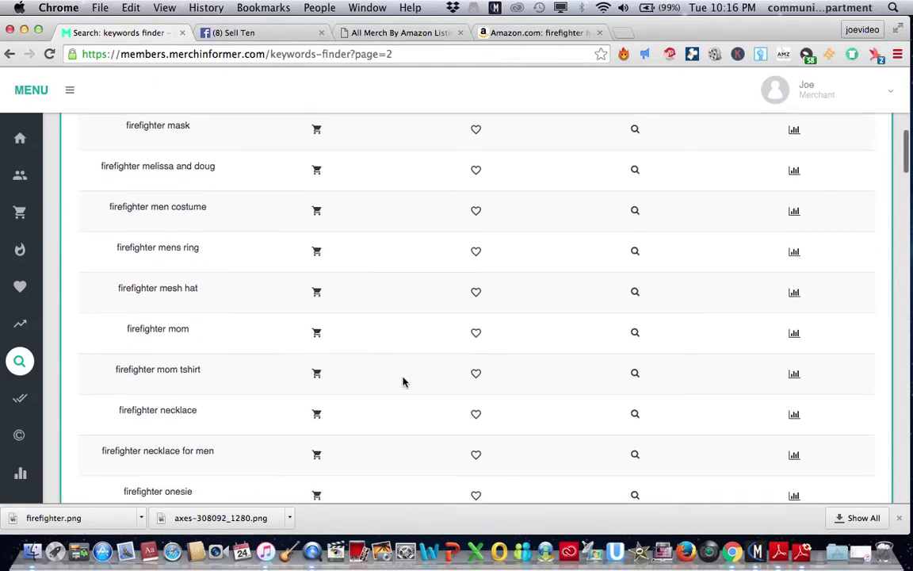
{"action": "scroll", "coordinate": [403, 382], "scroll_direction": "down", "scroll_amount": 2}
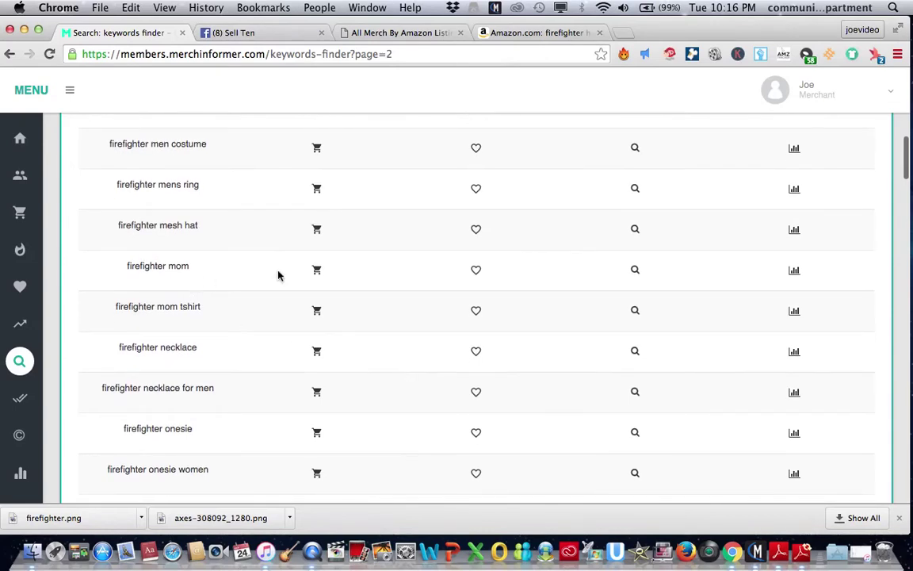
Check firefighter mom details (6 monthly sales, score A, trademark safe), then return to listings search
{"action": "left_click", "coordinate": [793, 272]}
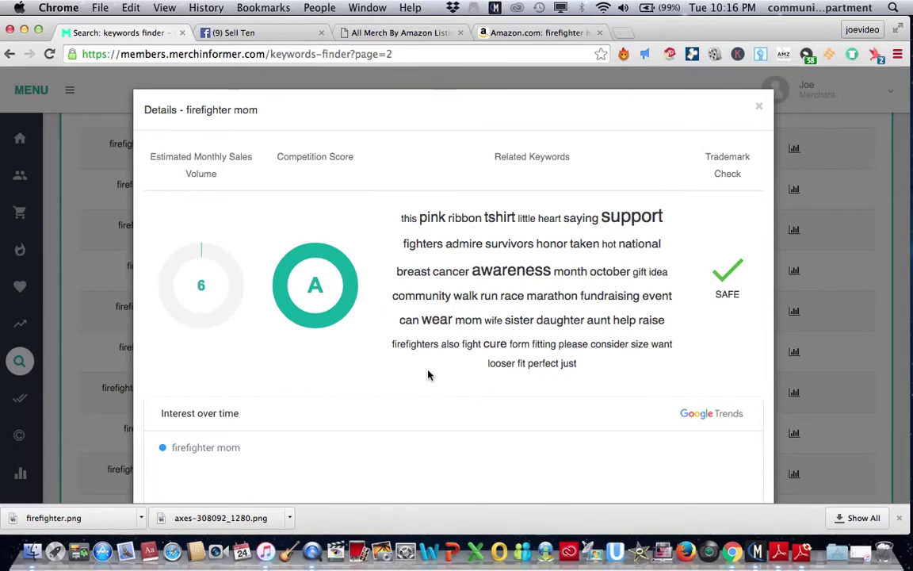
{"action": "scroll", "coordinate": [428, 375], "scroll_direction": "down", "scroll_amount": 5}
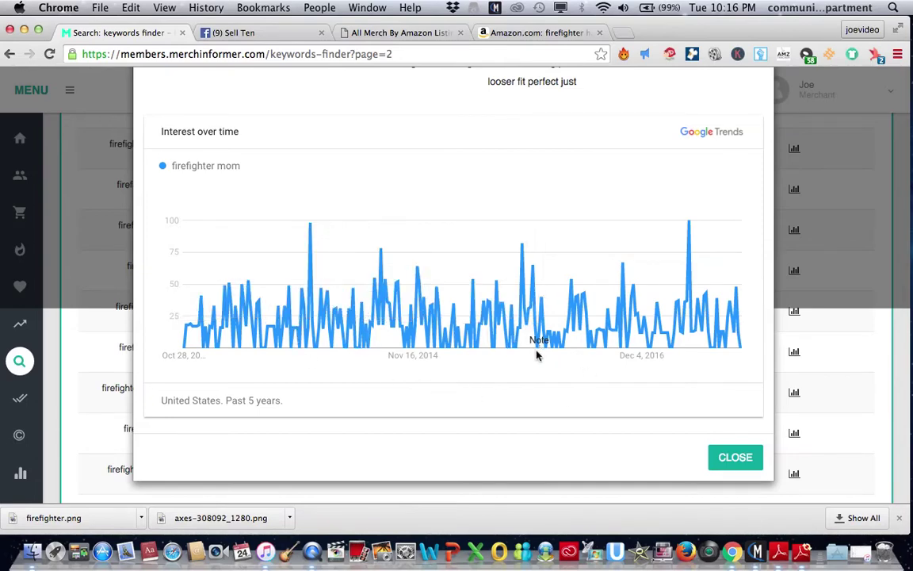
{"action": "scroll", "coordinate": [537, 354], "scroll_direction": "up", "scroll_amount": 5}
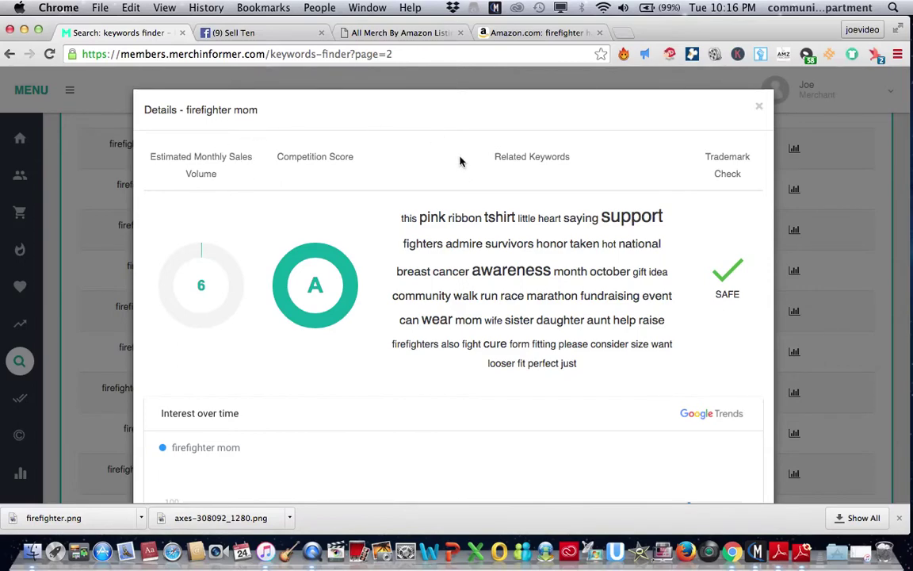
{"action": "left_click", "coordinate": [759, 106]}
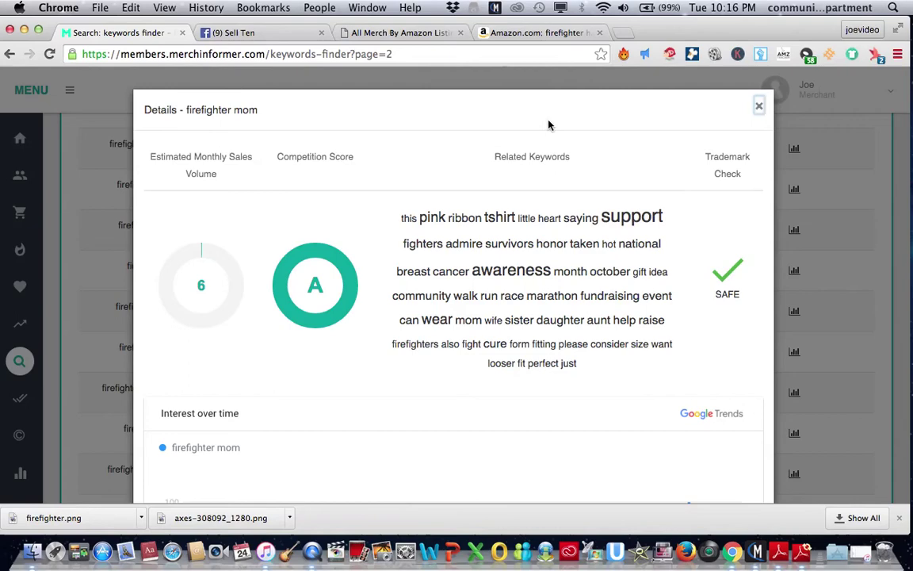
{"action": "left_click", "coordinate": [424, 33]}
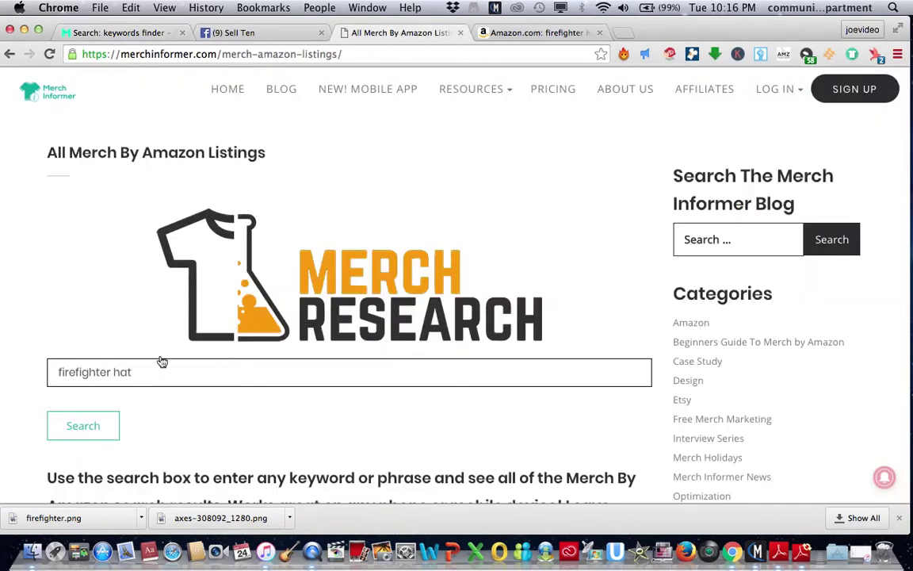
Search Amazon listings for 'firefighter mom' shirts and scroll through their sales ranks
{"action": "left_click_drag", "start_coordinate": [112, 371], "coordinate": [142, 371]}
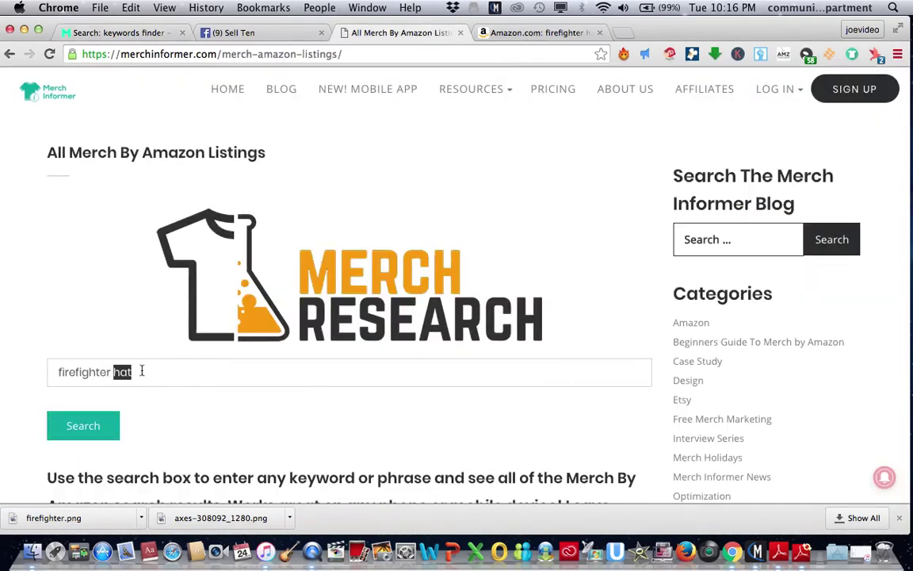
{"action": "type", "text": "mom"}
{"action": "left_click", "coordinate": [73, 429]}
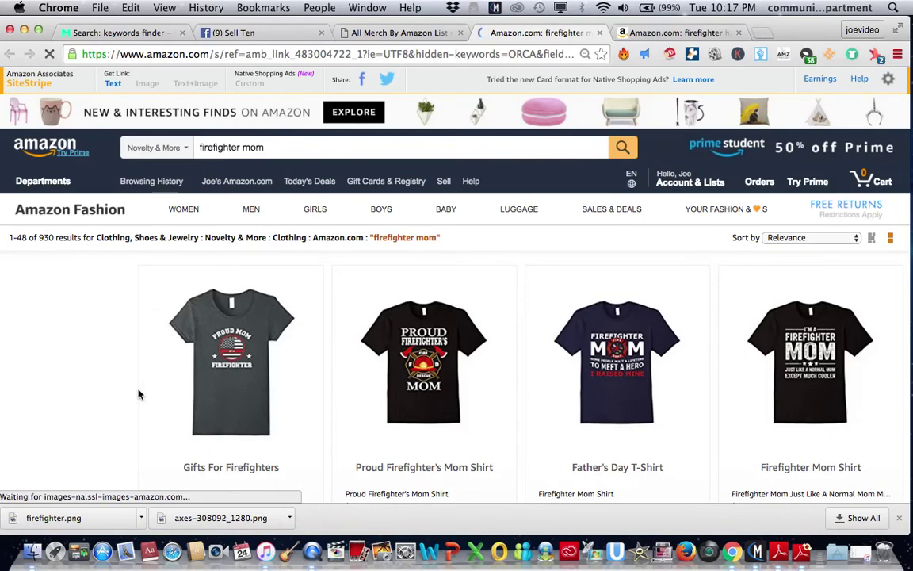
{"action": "scroll", "coordinate": [137, 394], "scroll_direction": "down", "scroll_amount": 2}
{"action": "scroll", "coordinate": [137, 394], "scroll_direction": "down", "scroll_amount": 1}
{"action": "scroll", "coordinate": [138, 394], "scroll_direction": "down", "scroll_amount": 2}
{"action": "scroll", "coordinate": [137, 394], "scroll_direction": "down", "scroll_amount": 1}
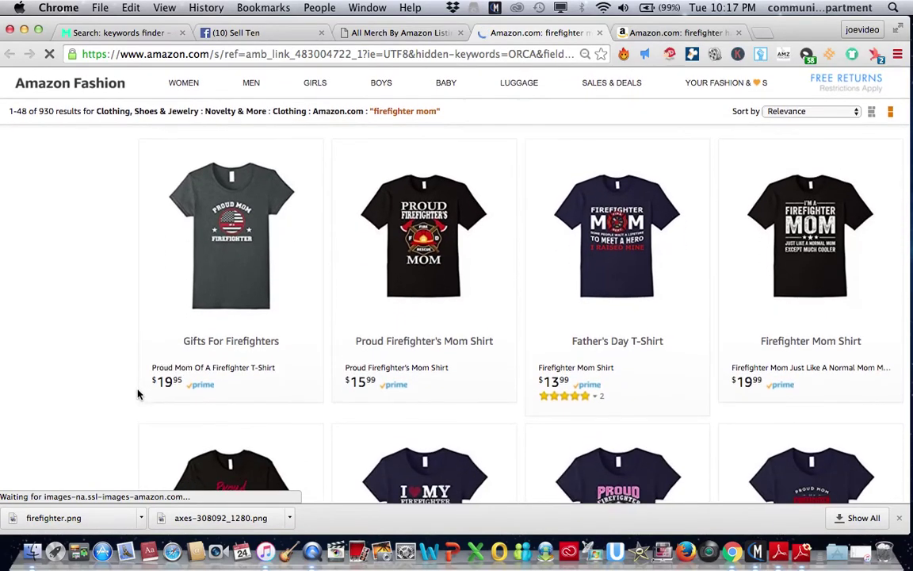
{"action": "scroll", "coordinate": [137, 394], "scroll_direction": "down", "scroll_amount": 1}
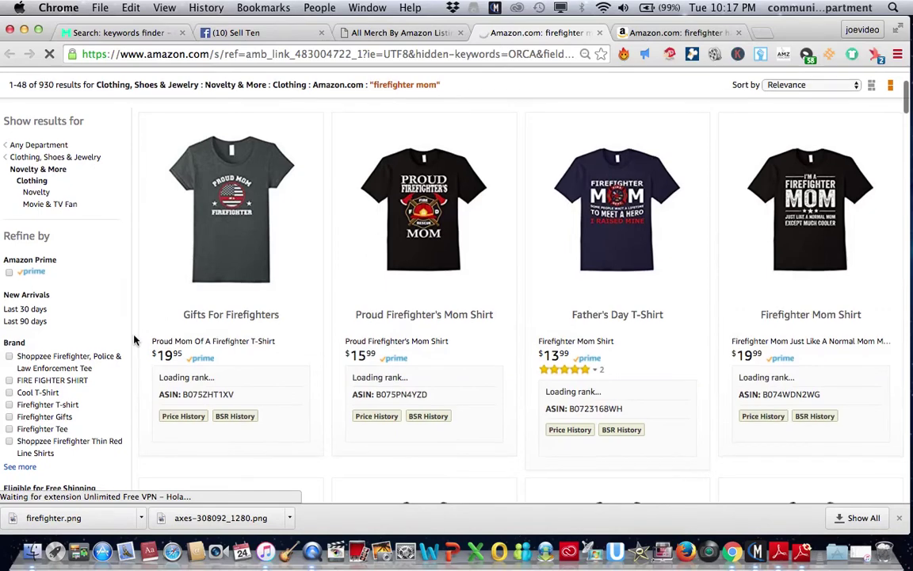
{"action": "scroll", "coordinate": [134, 340], "scroll_direction": "down", "scroll_amount": 2}
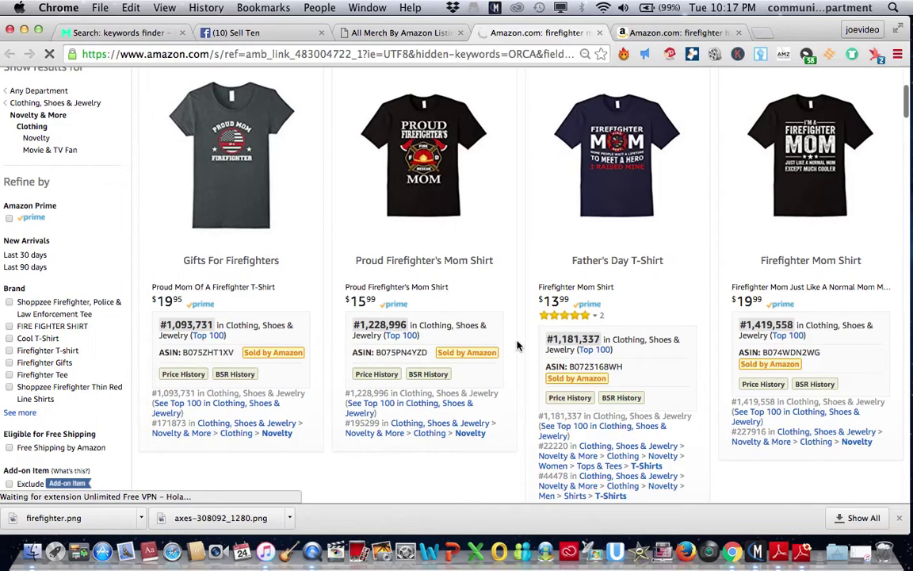
{"action": "scroll", "coordinate": [516, 337], "scroll_direction": "down", "scroll_amount": 5}
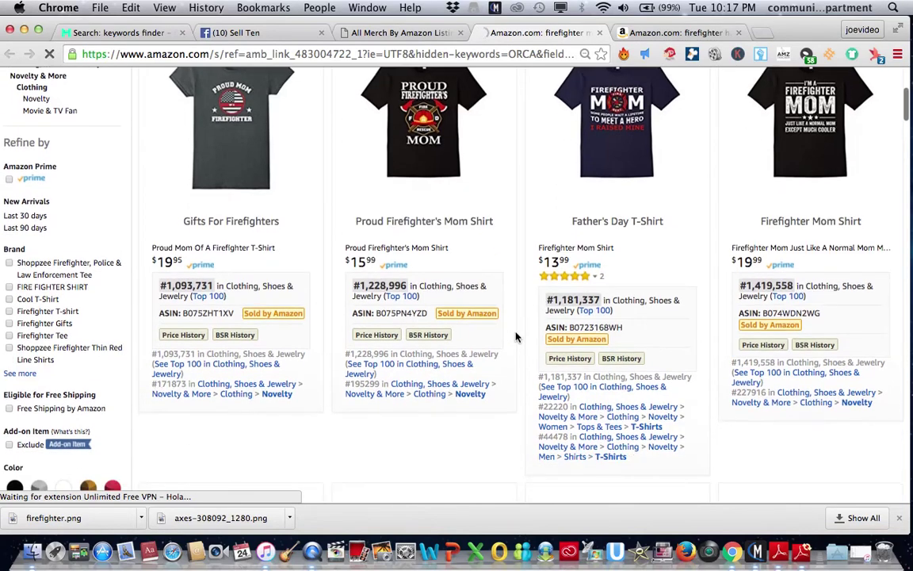
{"action": "scroll", "coordinate": [515, 337], "scroll_direction": "down", "scroll_amount": 3}
{"action": "scroll", "coordinate": [515, 337], "scroll_direction": "down", "scroll_amount": 1}
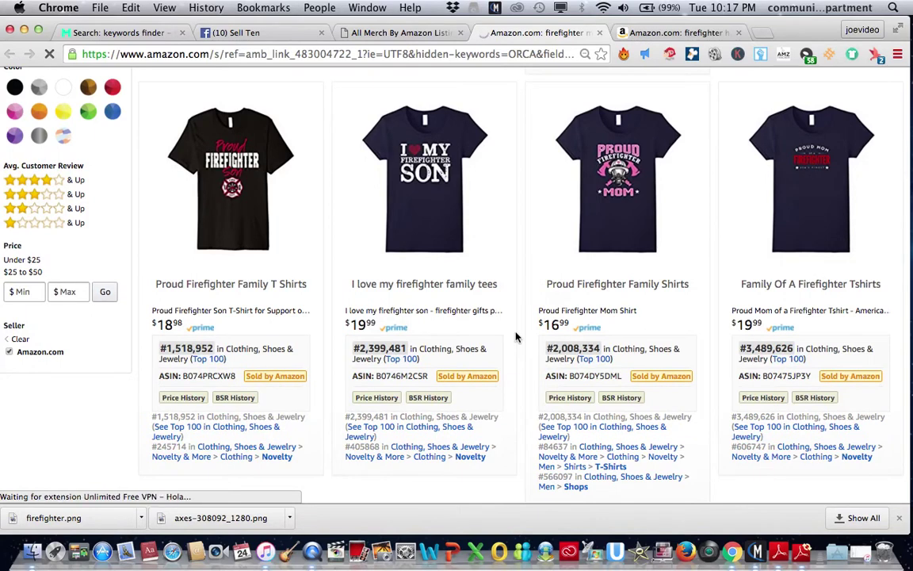
{"action": "scroll", "coordinate": [515, 337], "scroll_direction": "down", "scroll_amount": 1}
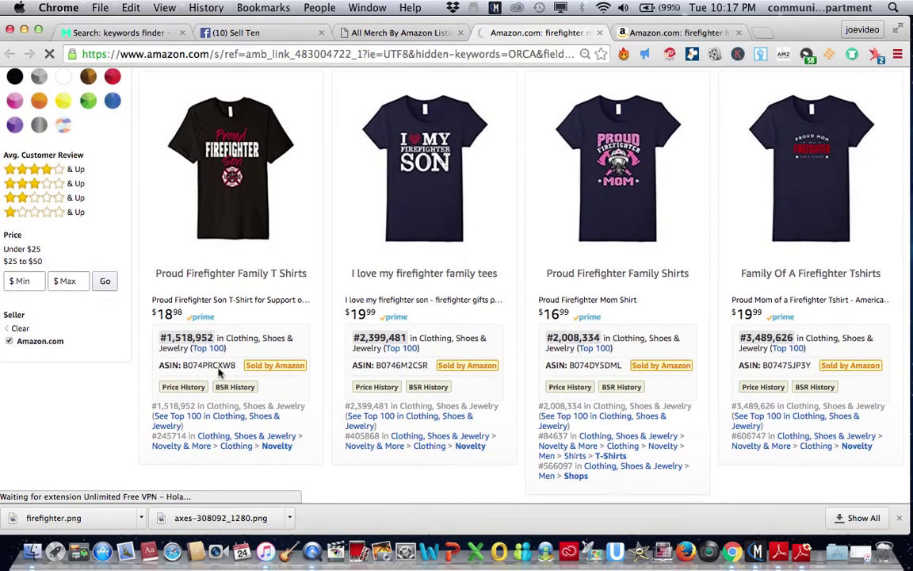
{"action": "scroll", "coordinate": [520, 345], "scroll_direction": "down", "scroll_amount": 1}
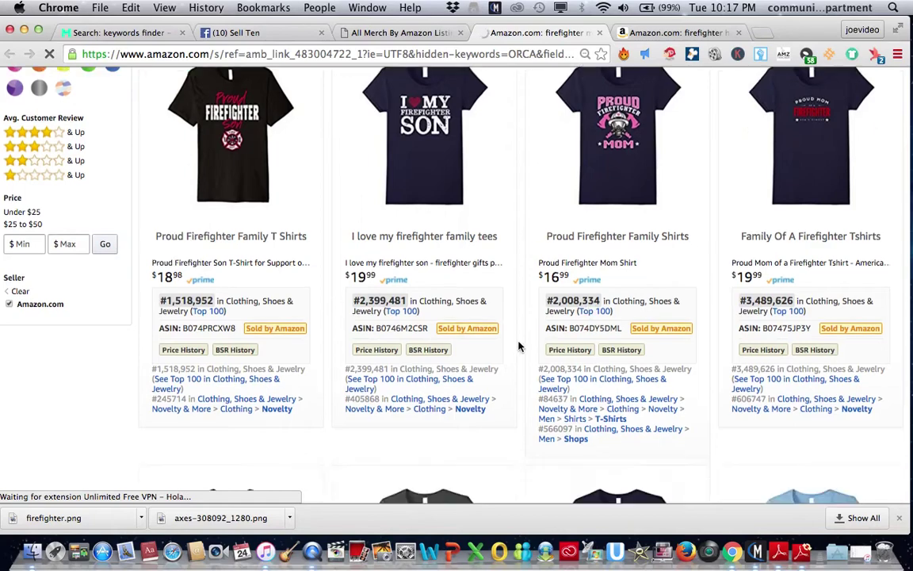
{"action": "scroll", "coordinate": [519, 346], "scroll_direction": "down", "scroll_amount": 5}
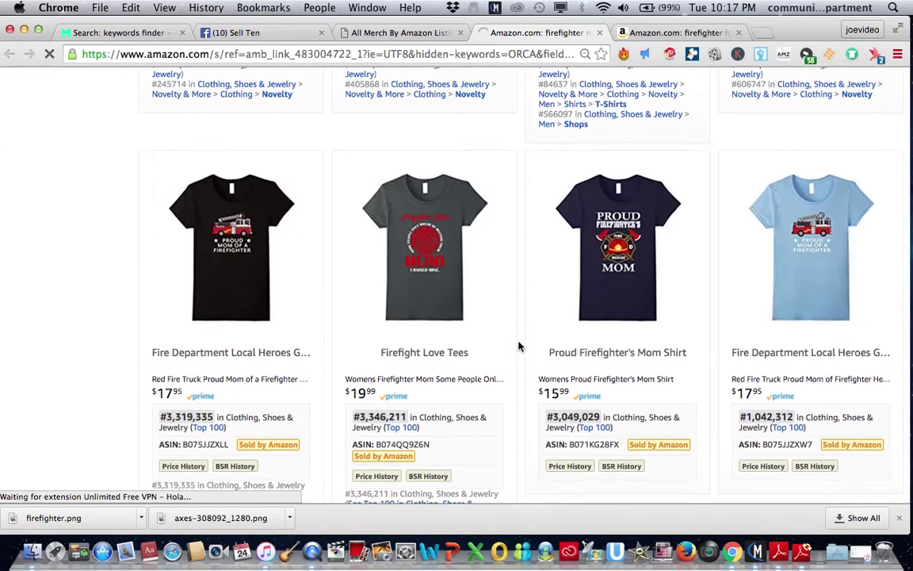
{"action": "scroll", "coordinate": [519, 345], "scroll_direction": "down", "scroll_amount": 3}
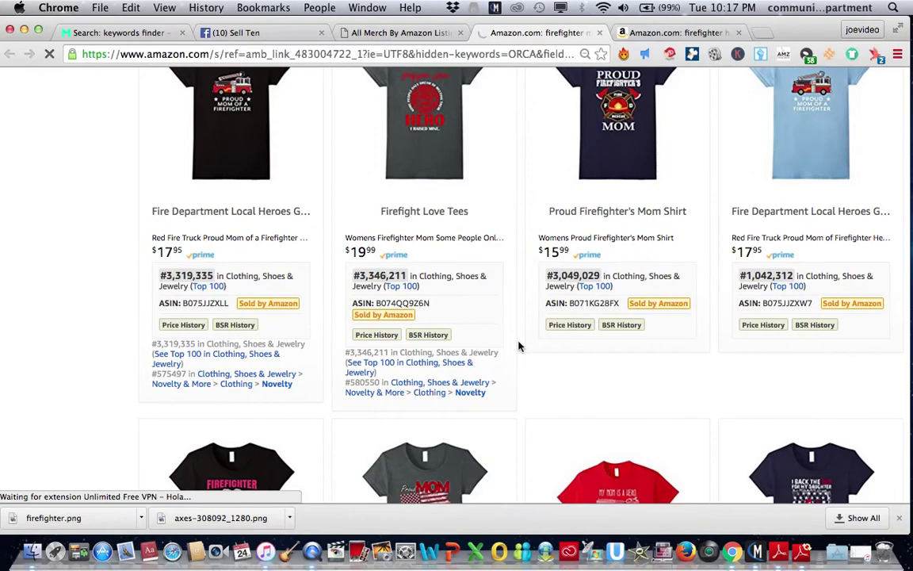
{"action": "scroll", "coordinate": [519, 345], "scroll_direction": "down", "scroll_amount": 1}
{"action": "scroll", "coordinate": [519, 346], "scroll_direction": "down", "scroll_amount": 2}
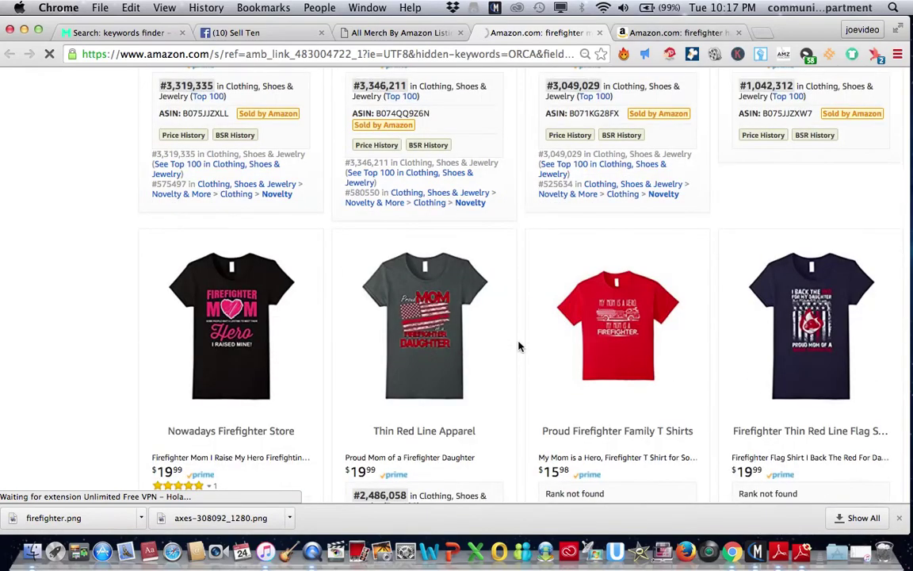
{"action": "scroll", "coordinate": [520, 346], "scroll_direction": "down", "scroll_amount": 1}
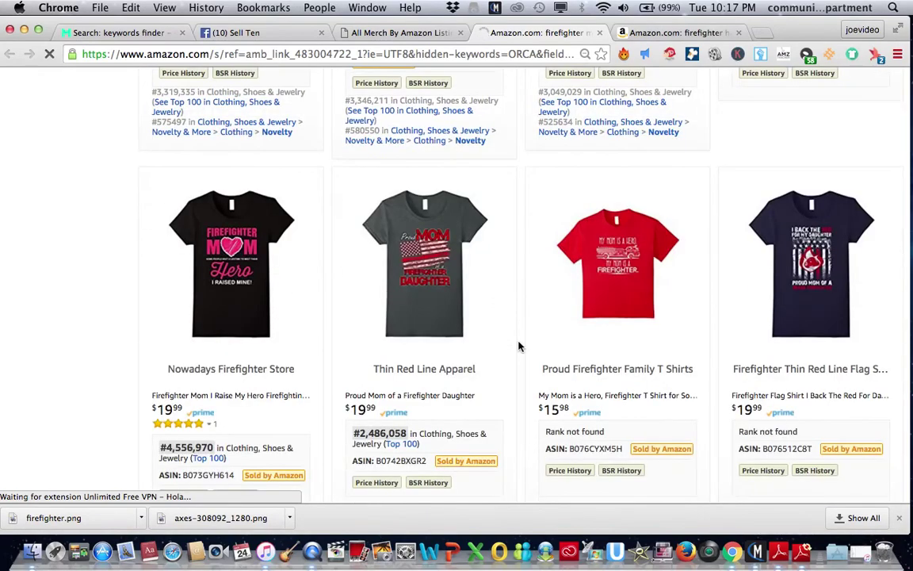
{"action": "scroll", "coordinate": [520, 345], "scroll_direction": "down", "scroll_amount": 1}
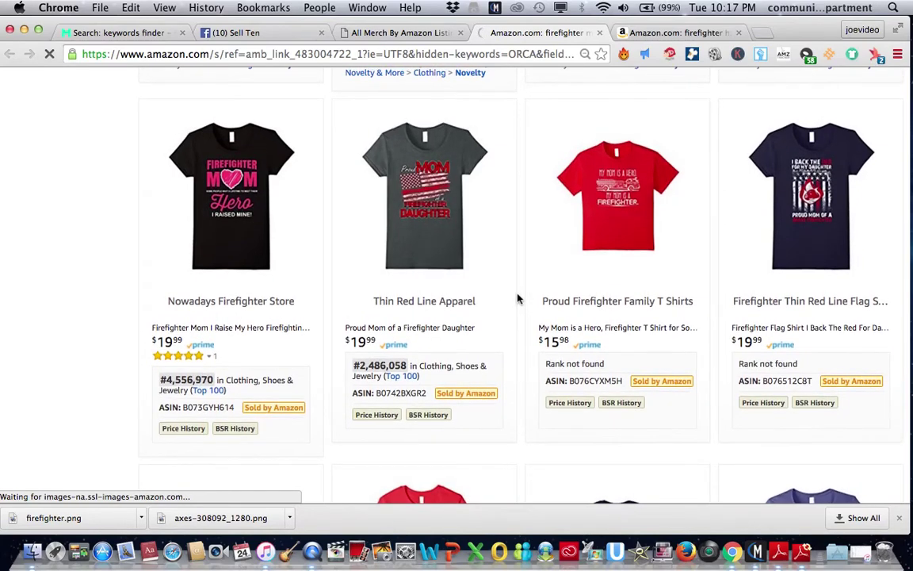
{"action": "scroll", "coordinate": [517, 299], "scroll_direction": "up", "scroll_amount": 1}
{"action": "scroll", "coordinate": [517, 299], "scroll_direction": "up", "scroll_amount": 1}
{"action": "scroll", "coordinate": [517, 299], "scroll_direction": "up", "scroll_amount": 2}
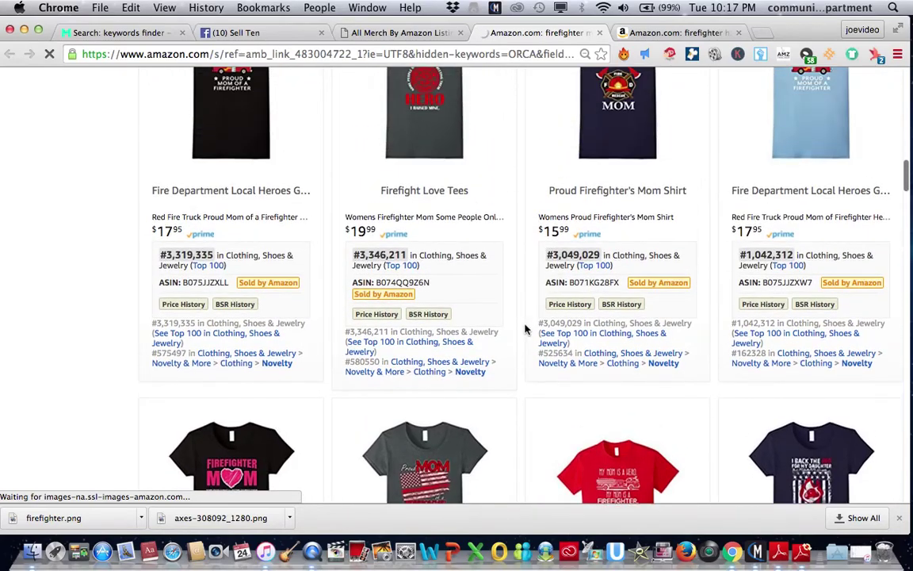
{"action": "scroll", "coordinate": [525, 329], "scroll_direction": "up", "scroll_amount": 1}
{"action": "scroll", "coordinate": [525, 329], "scroll_direction": "up", "scroll_amount": 2}
{"action": "scroll", "coordinate": [525, 329], "scroll_direction": "up", "scroll_amount": 2}
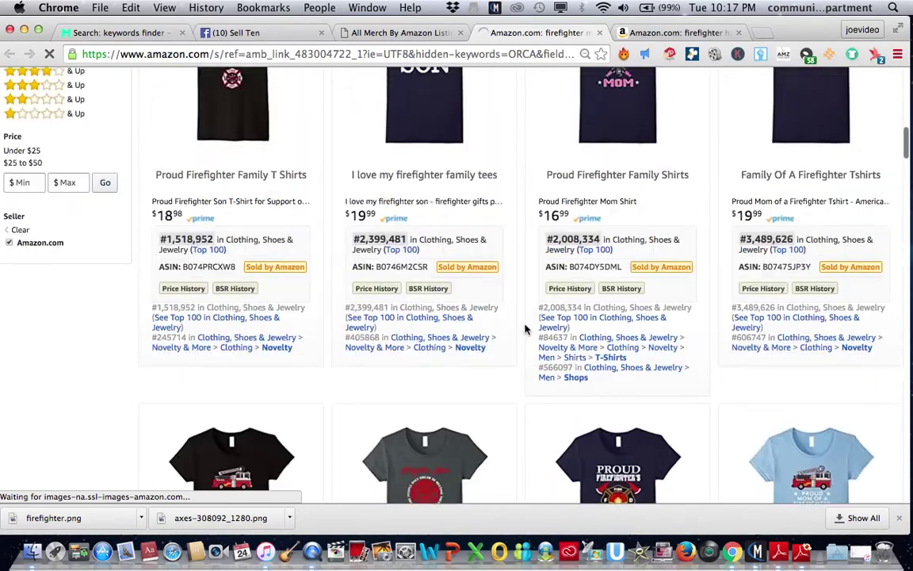
{"action": "scroll", "coordinate": [525, 329], "scroll_direction": "up", "scroll_amount": 1}
{"action": "scroll", "coordinate": [525, 329], "scroll_direction": "up", "scroll_amount": 1}
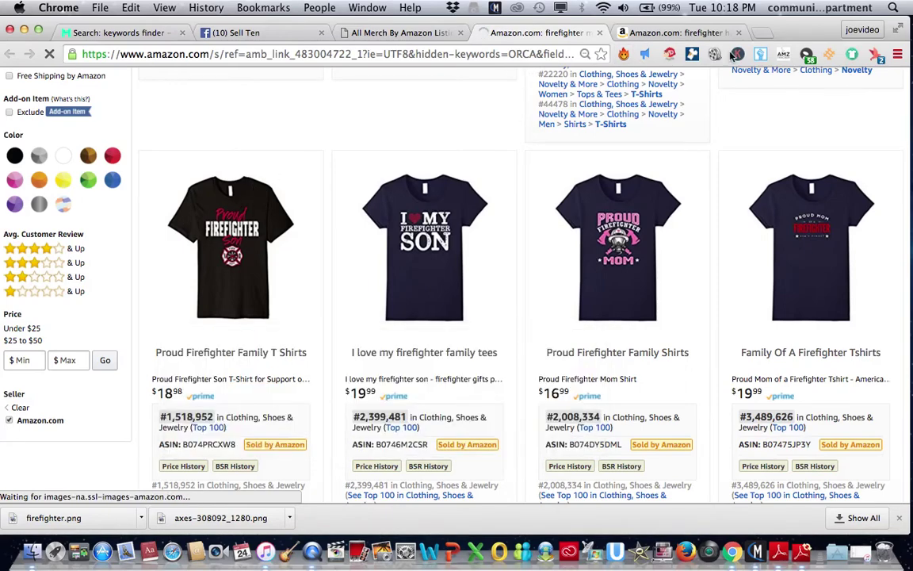
{"action": "scroll", "coordinate": [555, 95], "scroll_direction": "up", "scroll_amount": 2}
{"action": "left_click", "coordinate": [768, 28]}
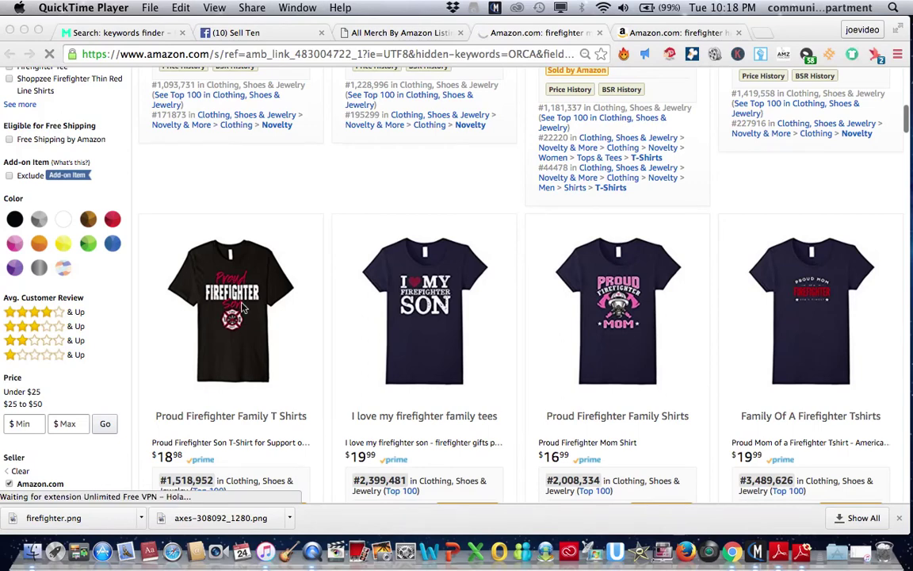
Close both Amazon firefighter results tabs and the Merch Informer listings tab
{"action": "left_click", "coordinate": [740, 38]}
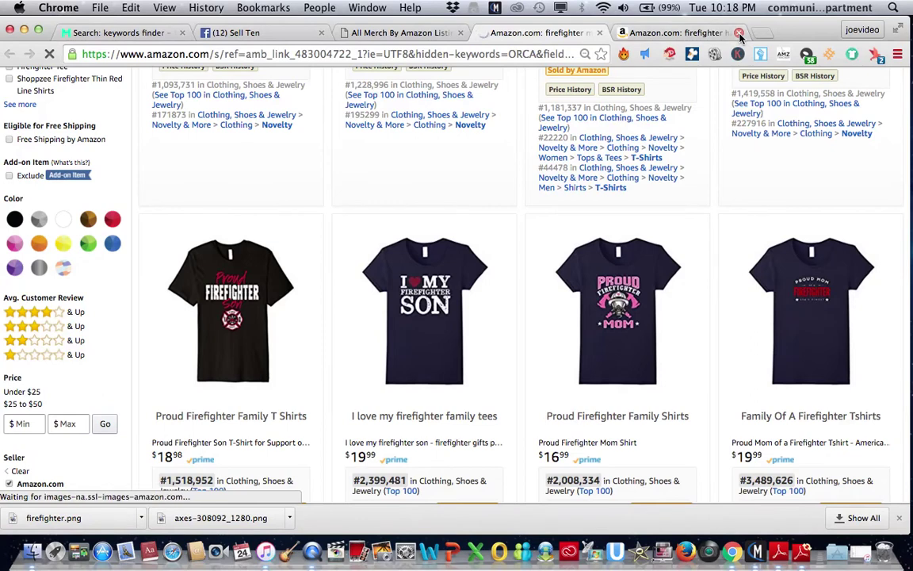
{"action": "left_click", "coordinate": [740, 37]}
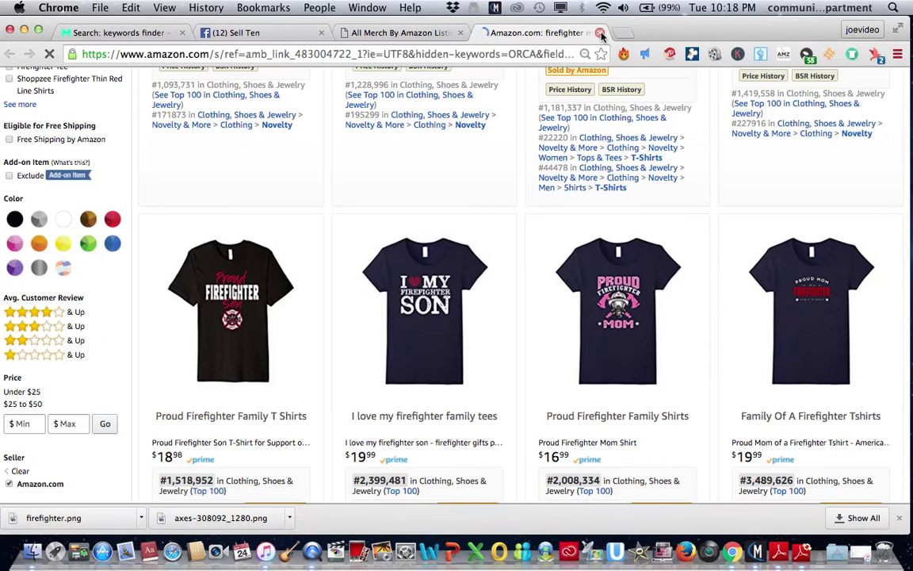
{"action": "left_click", "coordinate": [600, 33]}
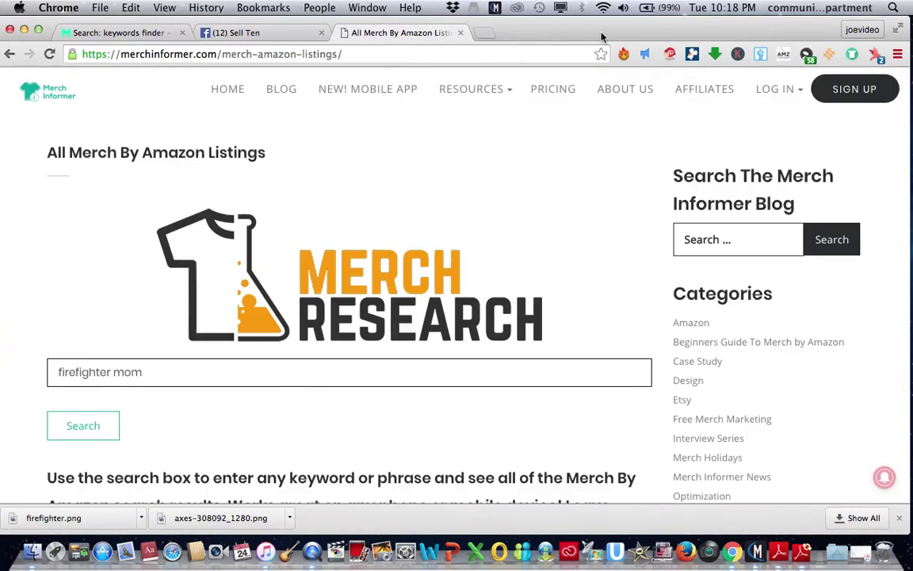
{"action": "left_click", "coordinate": [461, 33]}
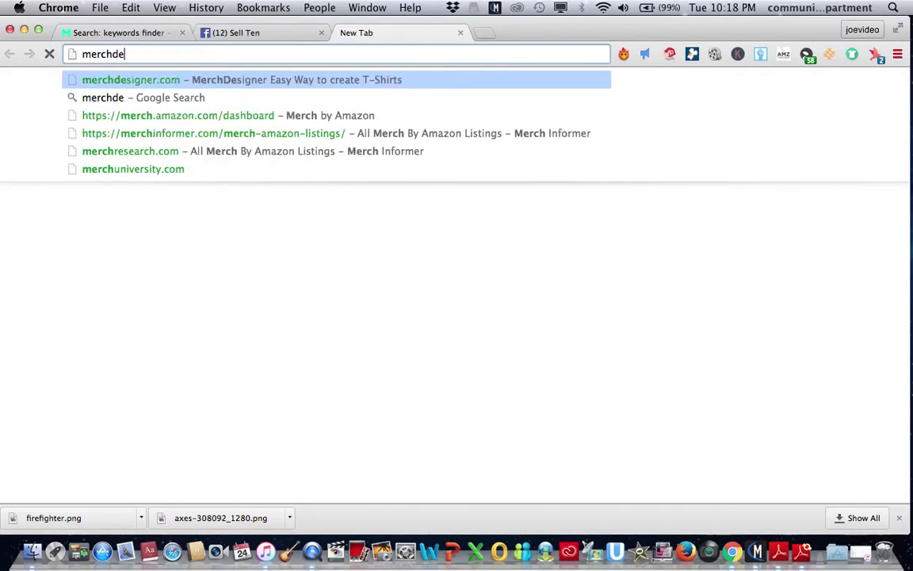
Go to merchdesigner.com and bring up the blank white T-shirt editor
{"action": "type", "text": "signer.com"}
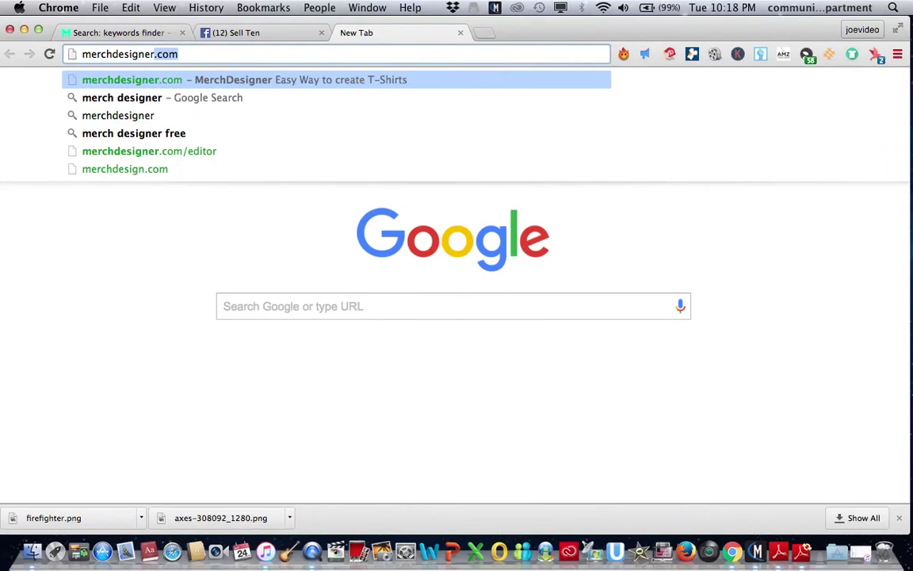
{"action": "key", "text": "Return"}
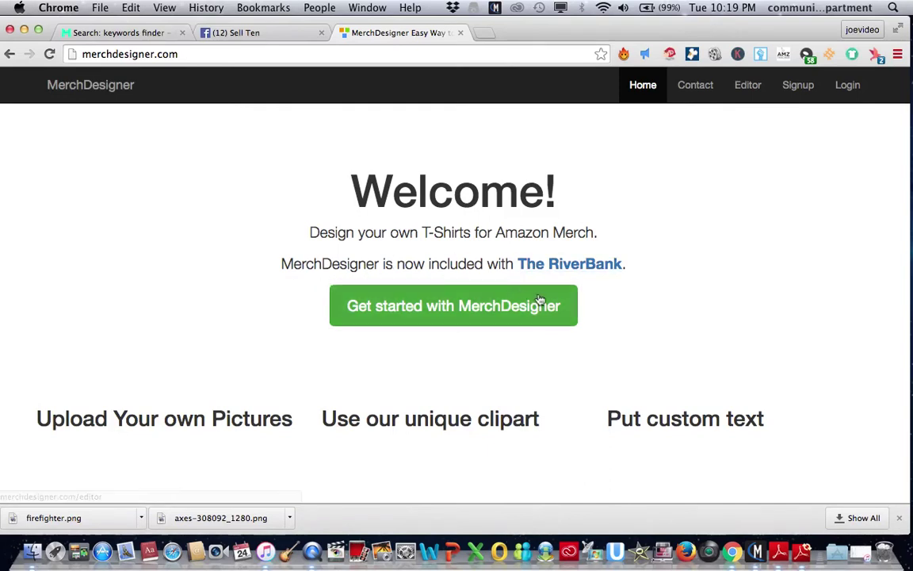
{"action": "scroll", "coordinate": [150, 346], "scroll_direction": "down", "scroll_amount": 1}
{"action": "scroll", "coordinate": [150, 347], "scroll_direction": "up", "scroll_amount": 1}
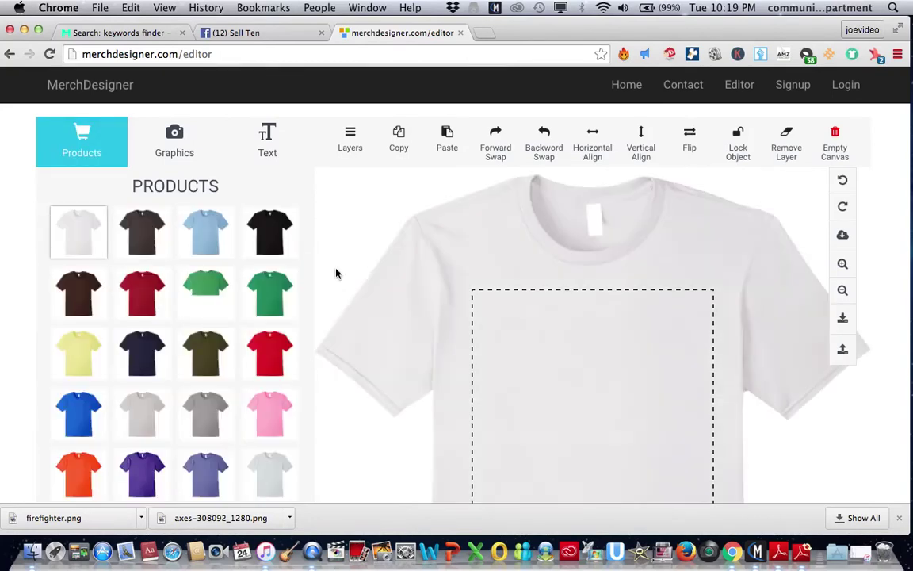
Make the shirt black and add a text element reading PROUD
{"action": "scroll", "coordinate": [336, 273], "scroll_direction": "down", "scroll_amount": 5}
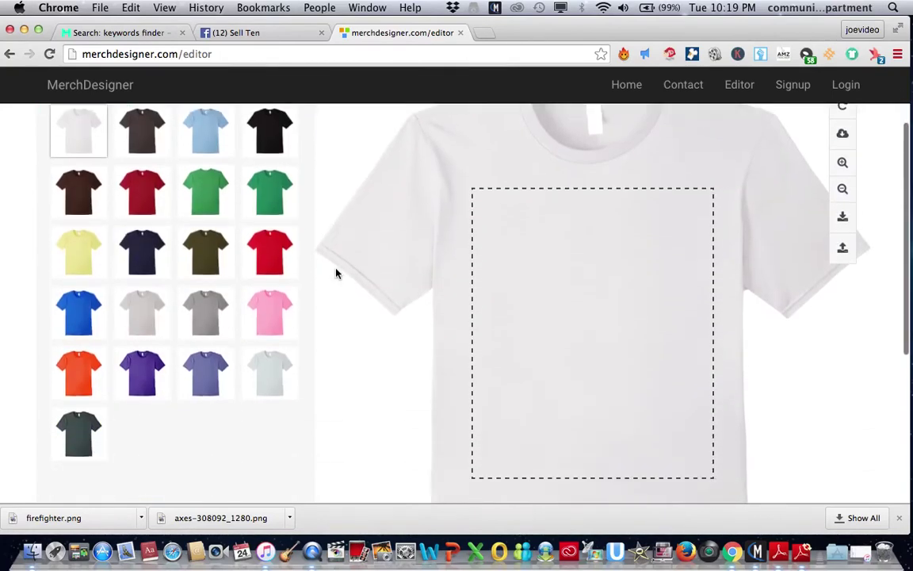
{"action": "left_click", "coordinate": [265, 152]}
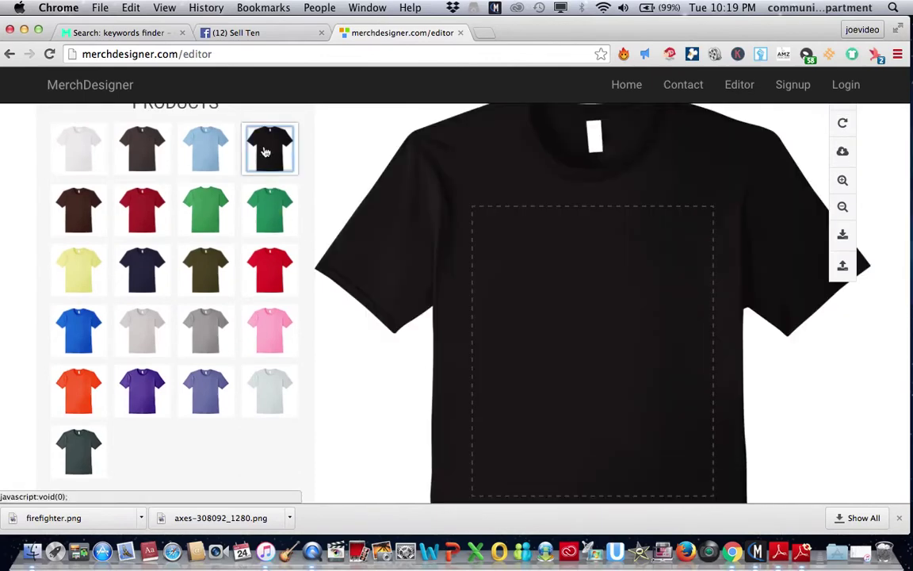
{"action": "scroll", "coordinate": [361, 262], "scroll_direction": "up", "scroll_amount": 5}
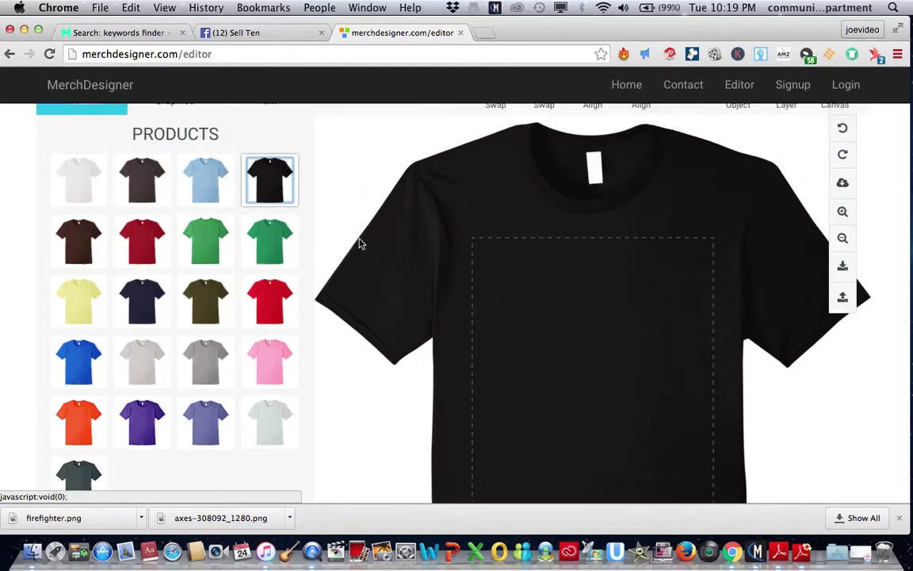
{"action": "left_click", "coordinate": [270, 141]}
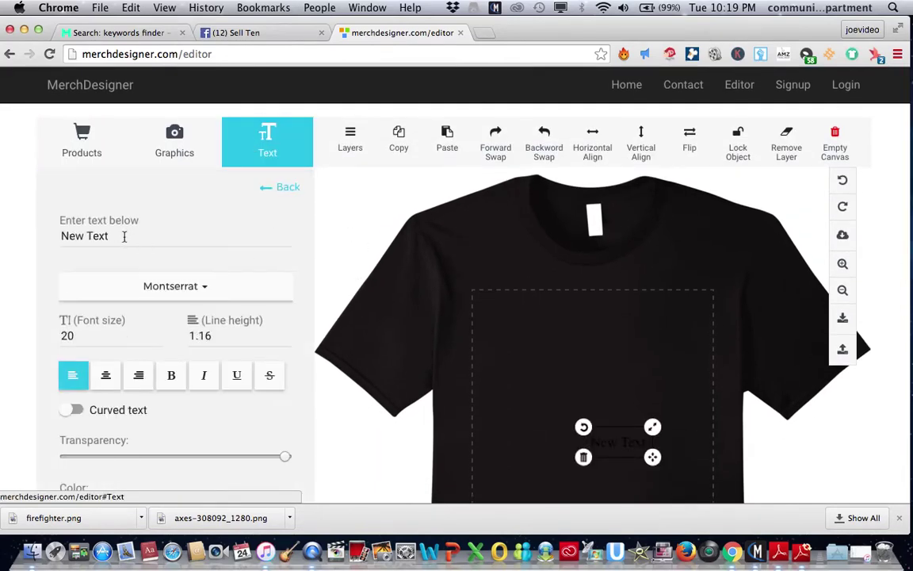
{"action": "left_click_drag", "start_coordinate": [119, 235], "coordinate": [34, 227]}
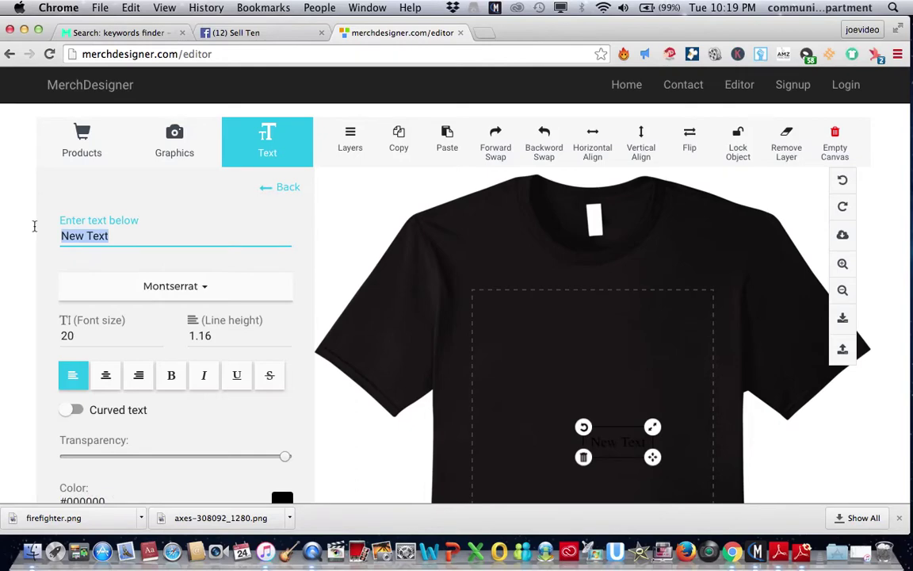
{"action": "type", "text": "PRO"}
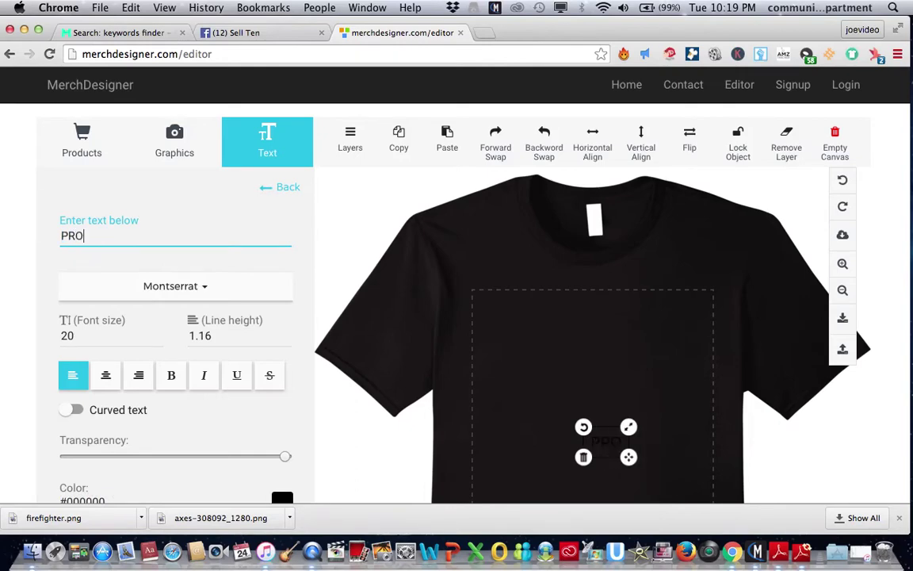
{"action": "type", "text": "U"}
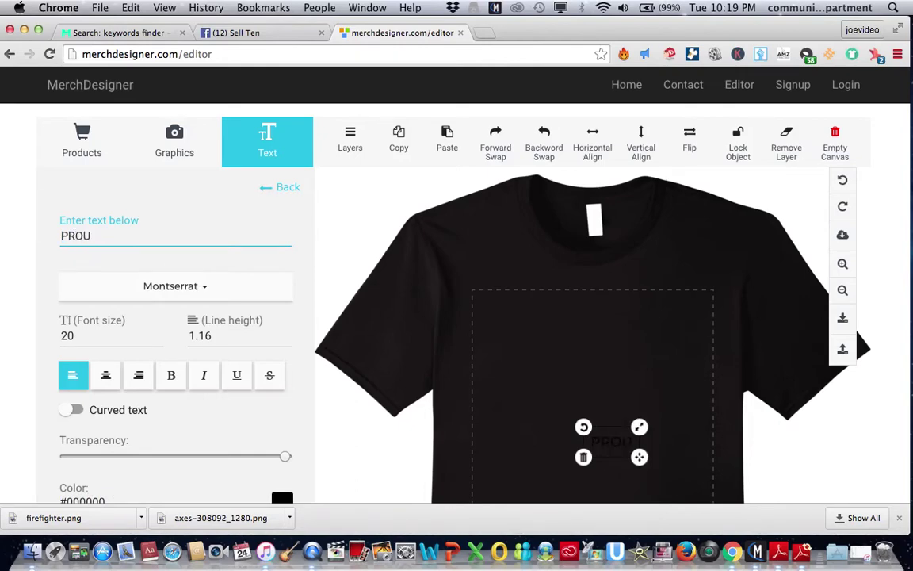
{"action": "type", "text": "D"}
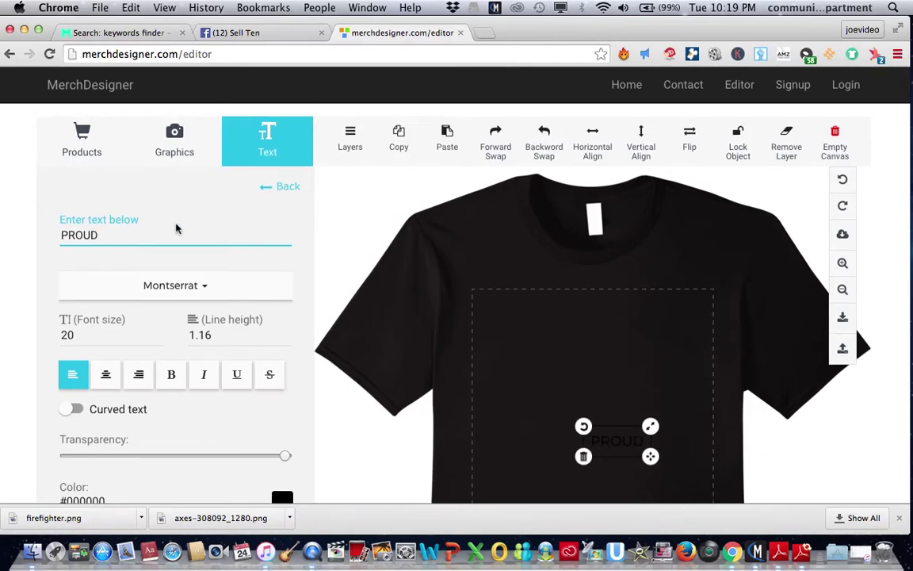
Colour PROUD red (#f71010), enlarge it and move it to the top centre
{"action": "scroll", "coordinate": [178, 230], "scroll_direction": "down", "scroll_amount": 3}
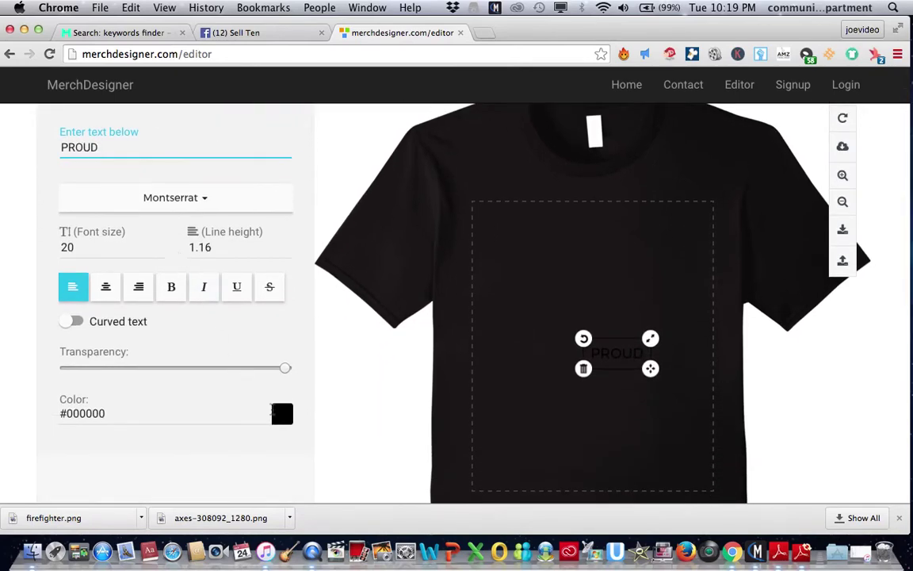
{"action": "left_click", "coordinate": [88, 414]}
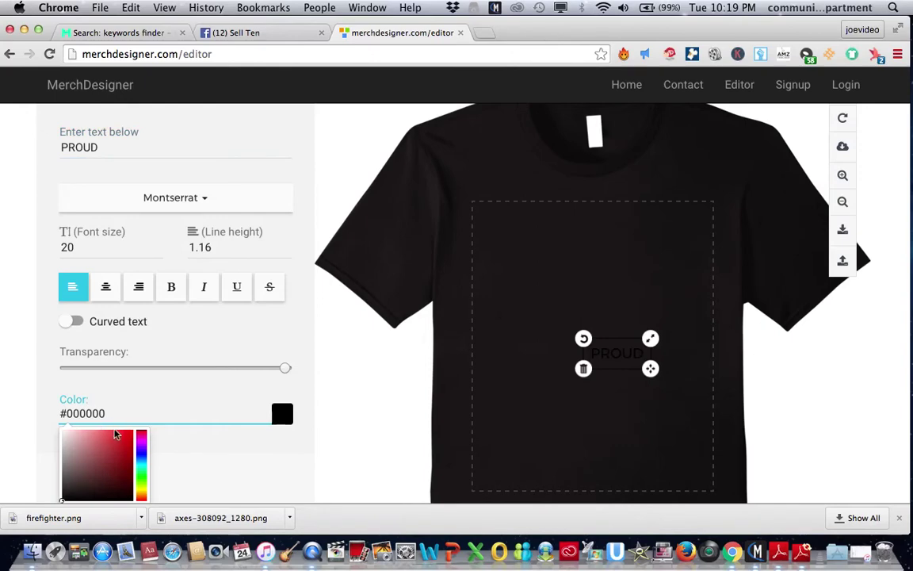
{"action": "key", "text": "super+a"}
{"action": "type", "text": "#f71010"}
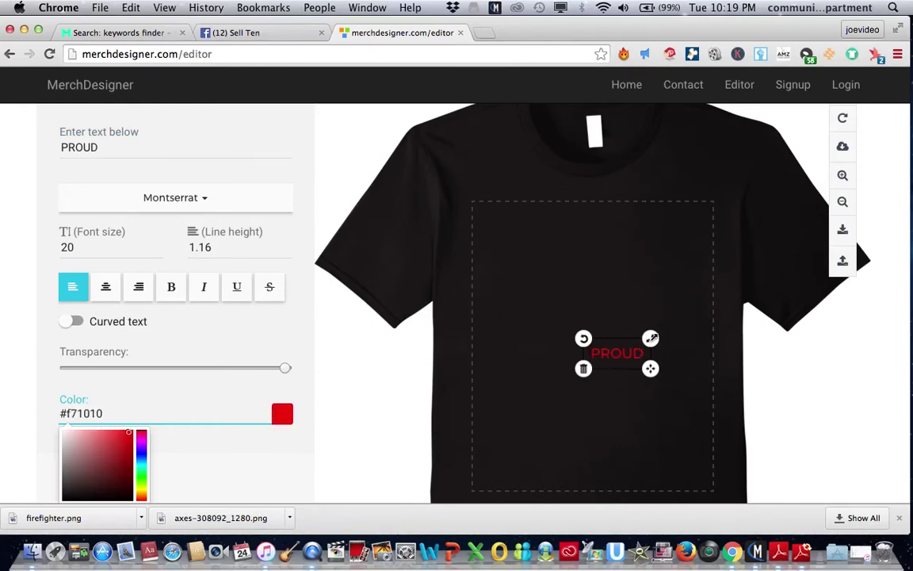
{"action": "left_click_drag", "start_coordinate": [652, 338], "coordinate": [696, 292]}
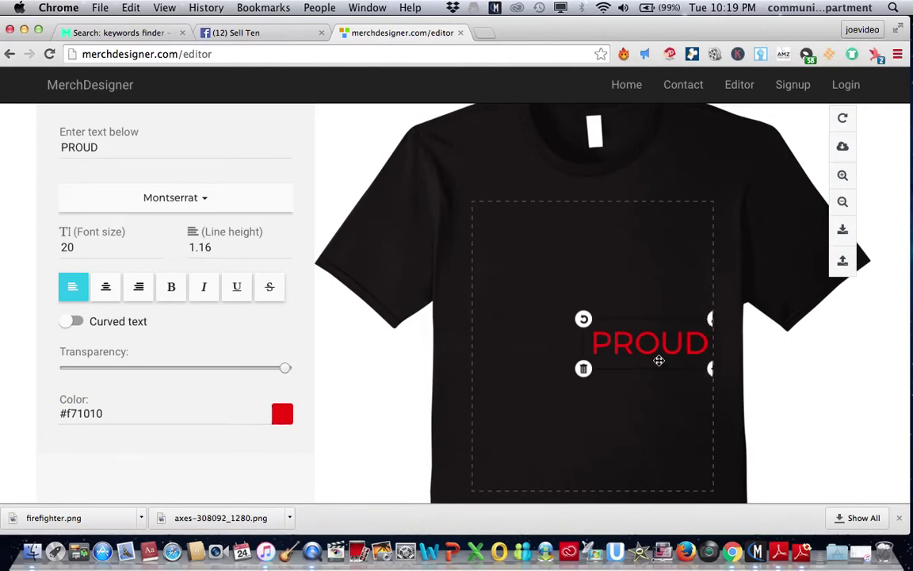
{"action": "left_click_drag", "start_coordinate": [656, 342], "coordinate": [597, 234]}
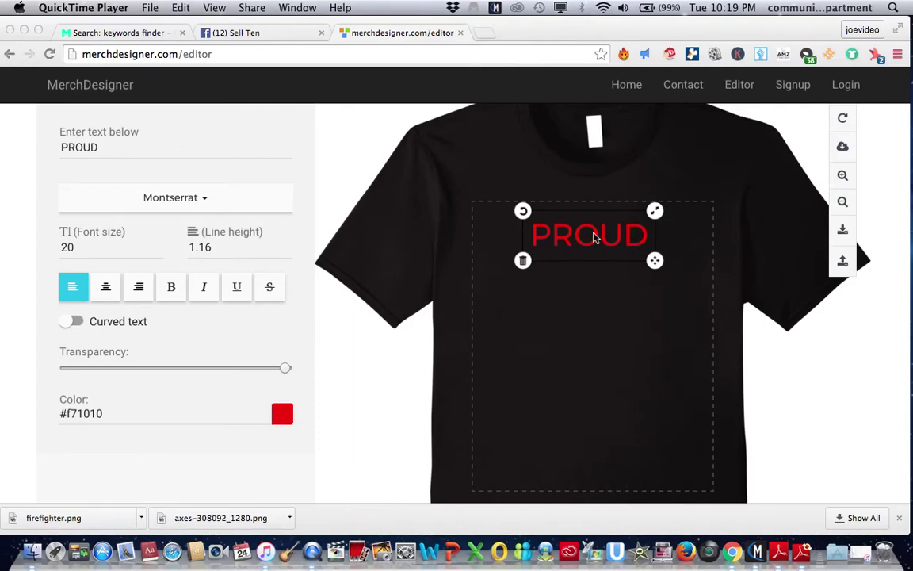
Nudge PROUD slightly lower and try it in the Roboto Slab font
{"action": "left_click", "coordinate": [655, 261]}
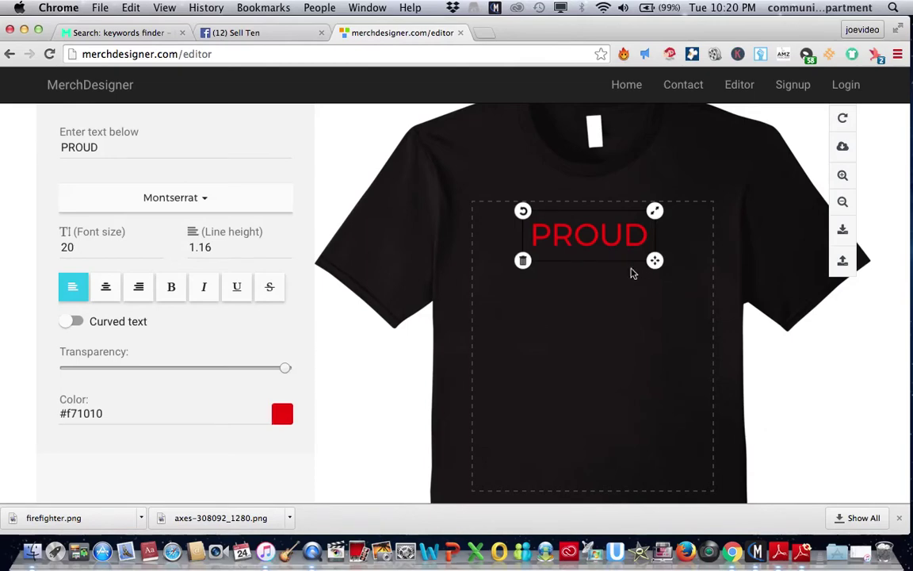
{"action": "left_click_drag", "start_coordinate": [616, 240], "coordinate": [617, 249]}
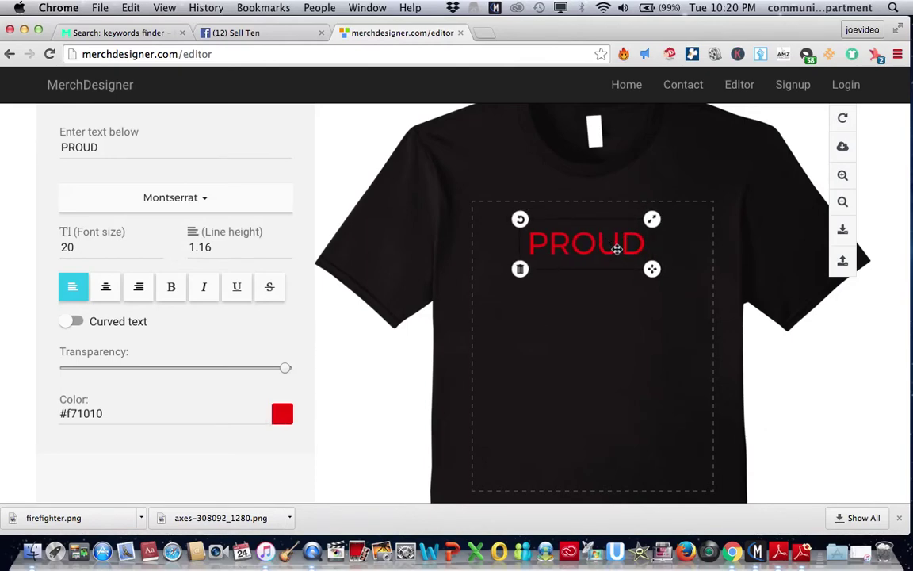
{"action": "left_click", "coordinate": [204, 198]}
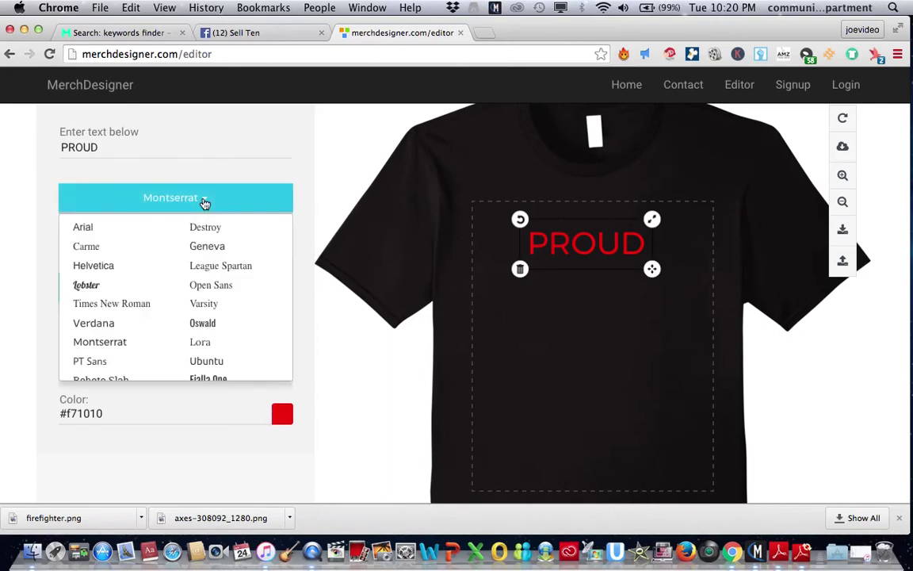
{"action": "scroll", "coordinate": [135, 311], "scroll_direction": "down", "scroll_amount": 2}
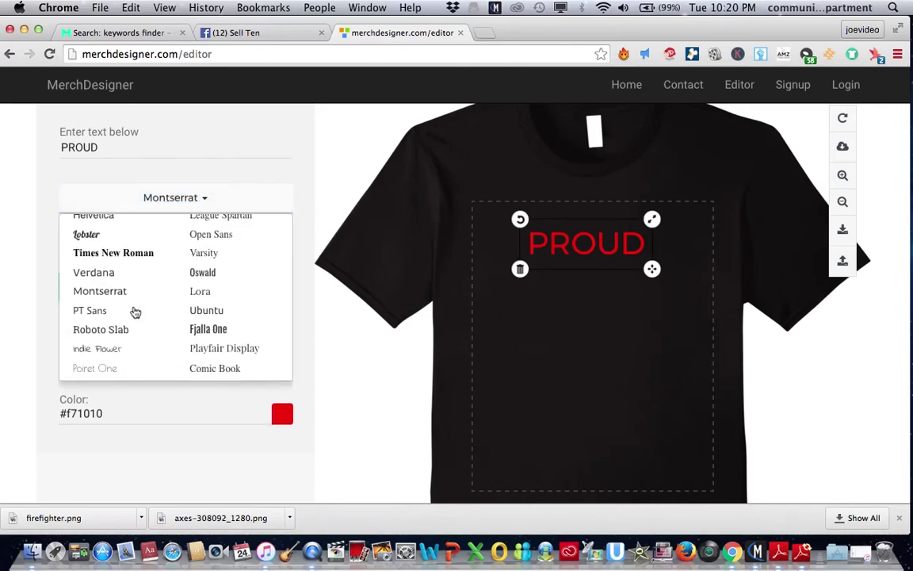
{"action": "scroll", "coordinate": [135, 311], "scroll_direction": "down", "scroll_amount": 1}
{"action": "left_click", "coordinate": [122, 310]}
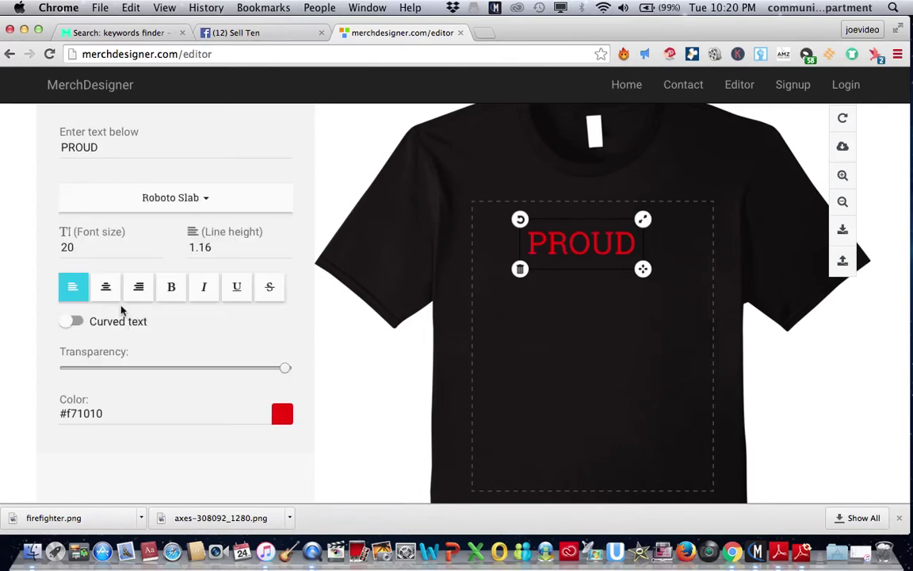
Switch PROUD to Black Ops One, enlarge it and recentre it near the top
{"action": "left_click", "coordinate": [185, 198]}
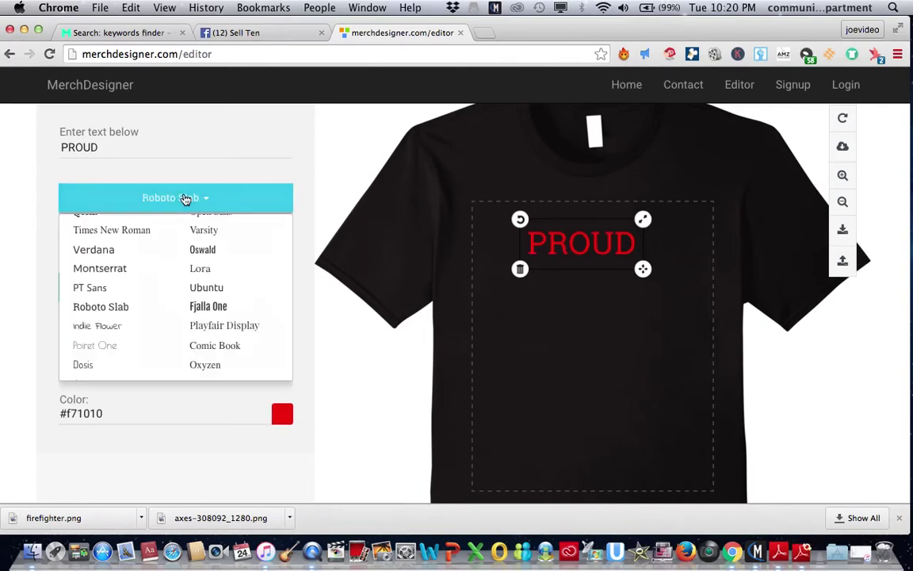
{"action": "scroll", "coordinate": [167, 295], "scroll_direction": "down", "scroll_amount": 1}
{"action": "scroll", "coordinate": [157, 292], "scroll_direction": "down", "scroll_amount": 3}
{"action": "scroll", "coordinate": [157, 291], "scroll_direction": "down", "scroll_amount": 3}
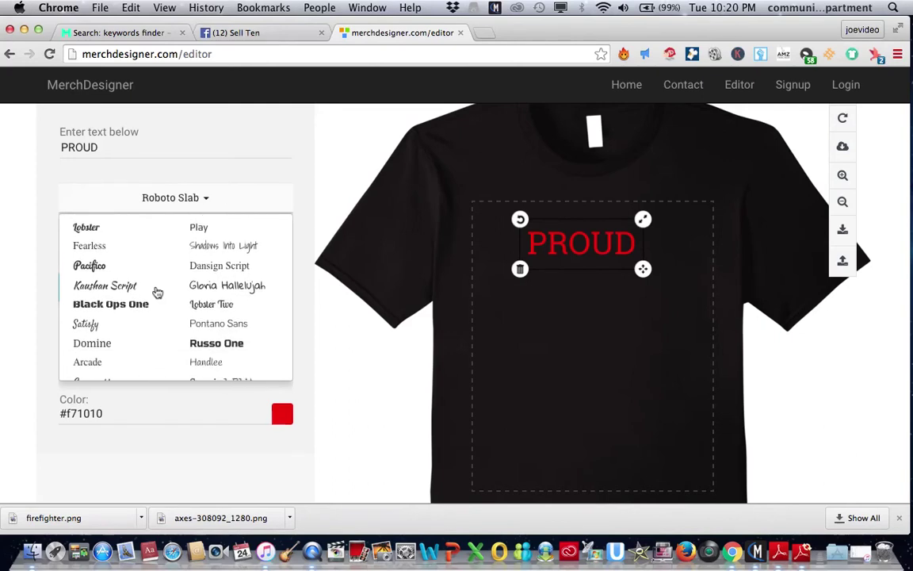
{"action": "left_click", "coordinate": [132, 302]}
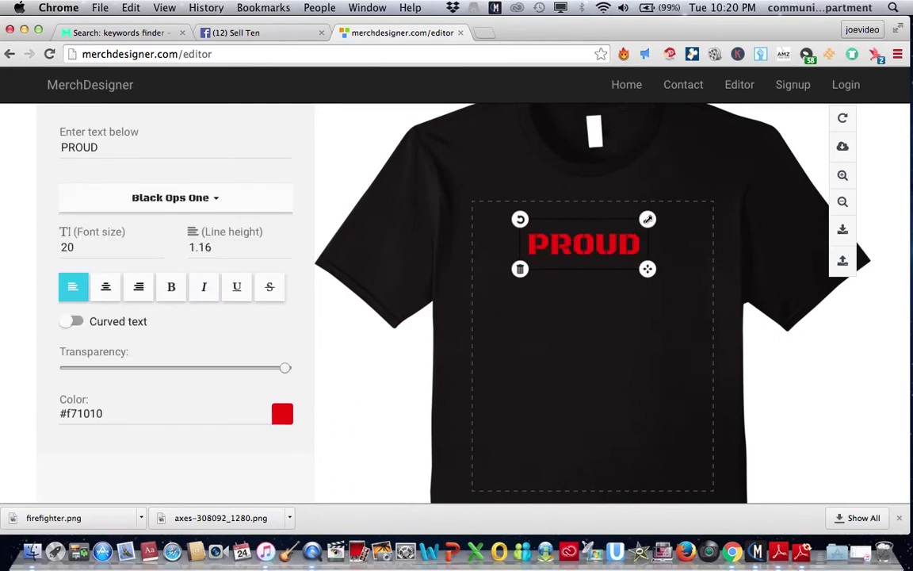
{"action": "left_click_drag", "start_coordinate": [648, 218], "coordinate": [667, 211]}
{"action": "left_click_drag", "start_coordinate": [627, 237], "coordinate": [615, 251]}
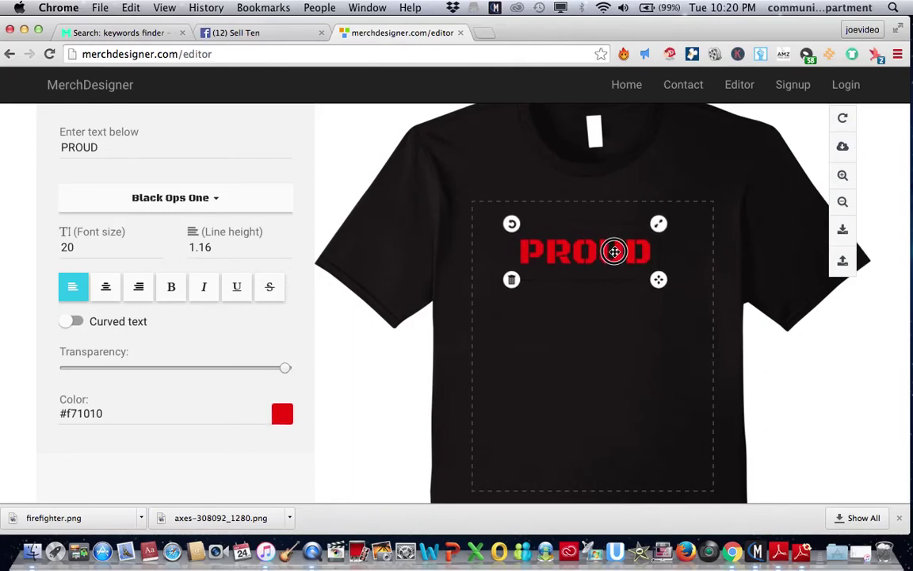
{"action": "left_click_drag", "start_coordinate": [614, 252], "coordinate": [616, 223]}
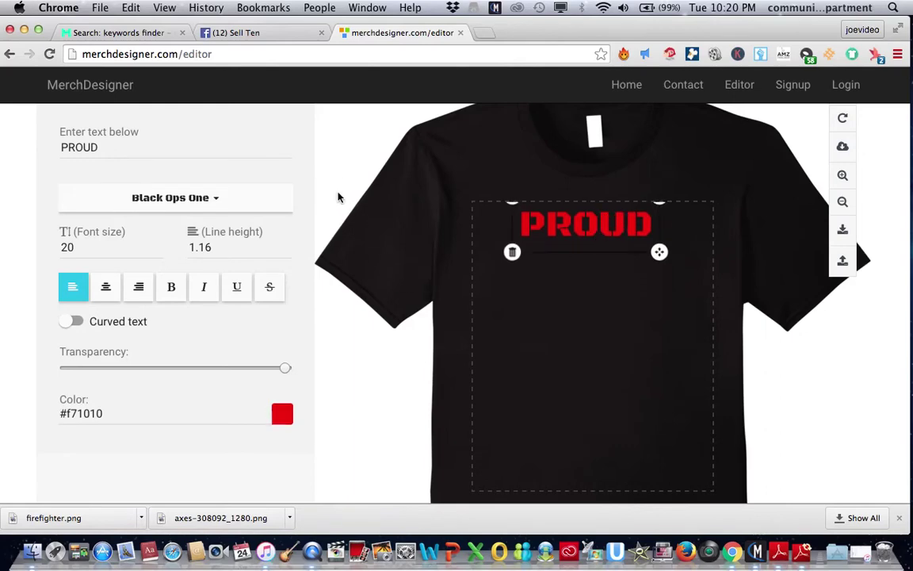
{"action": "scroll", "coordinate": [337, 197], "scroll_direction": "up", "scroll_amount": 3}
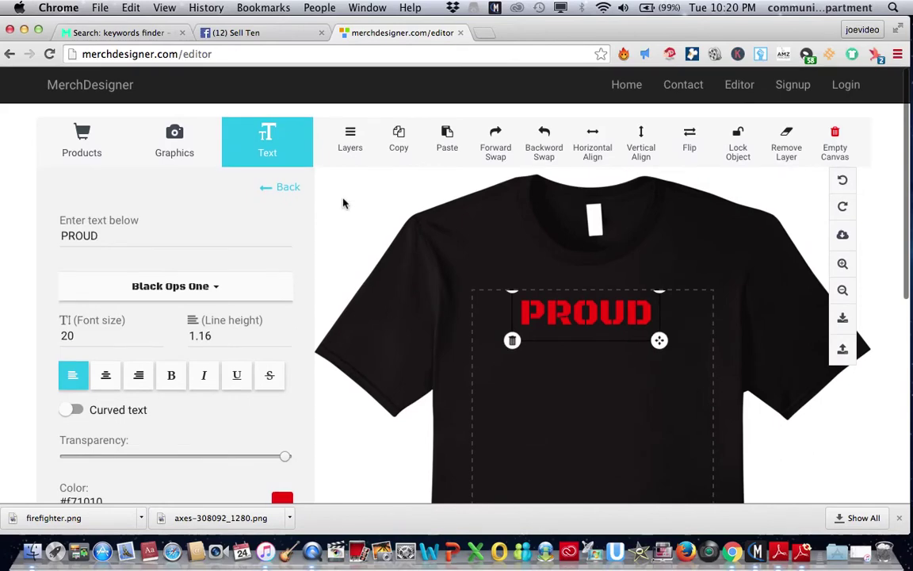
Add a new FIREFIGHTER text object to the shirt
{"action": "left_click", "coordinate": [267, 141]}
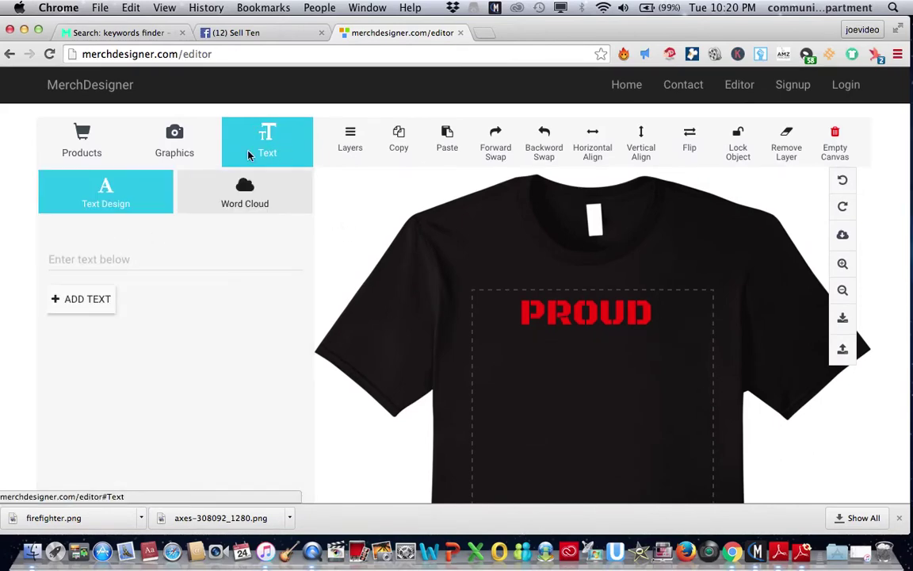
{"action": "left_click", "coordinate": [111, 261]}
{"action": "type", "text": "f"}
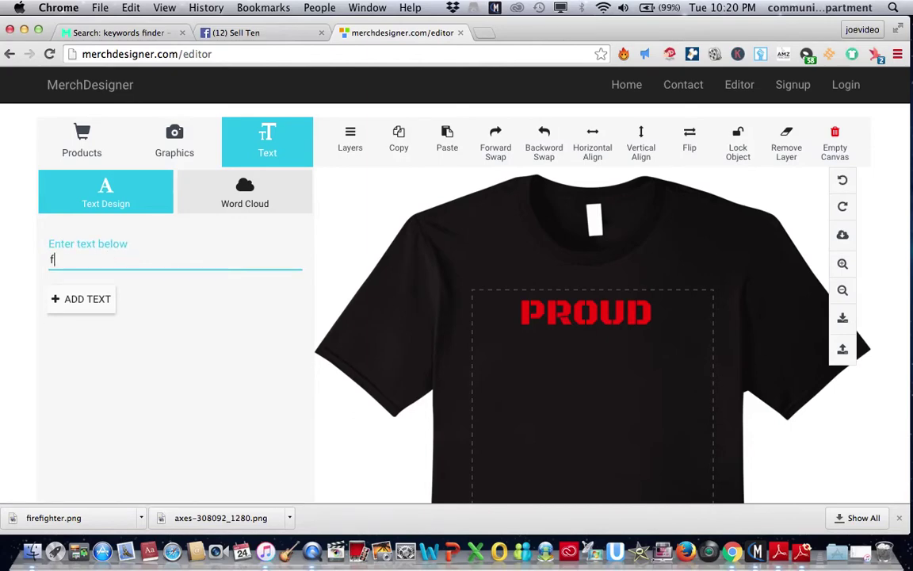
{"action": "key", "text": "BackSpace"}
{"action": "type", "text": "IGHTE"}
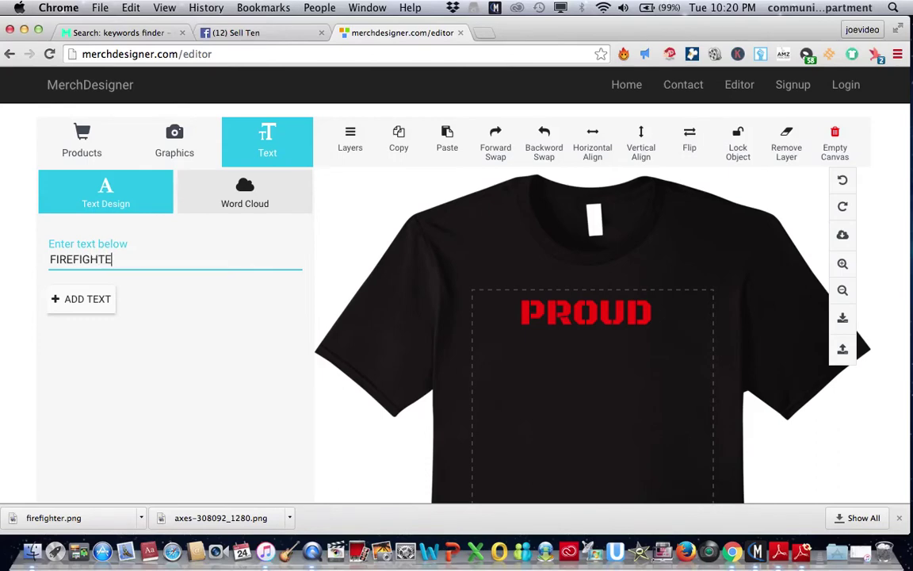
{"action": "type", "text": "R"}
{"action": "left_click", "coordinate": [92, 299]}
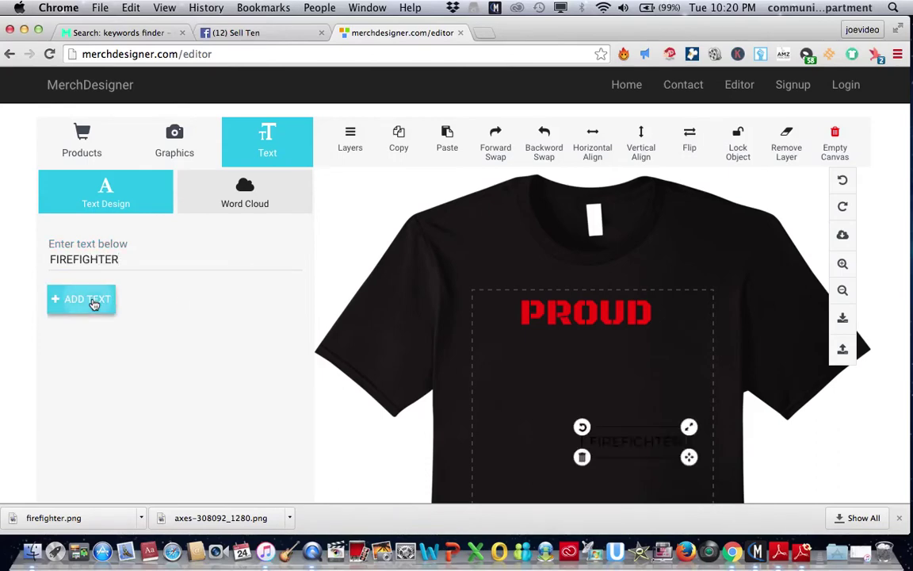
Make the FIREFIGHTER text white and give it a different font
{"action": "scroll", "coordinate": [199, 360], "scroll_direction": "down", "scroll_amount": 5}
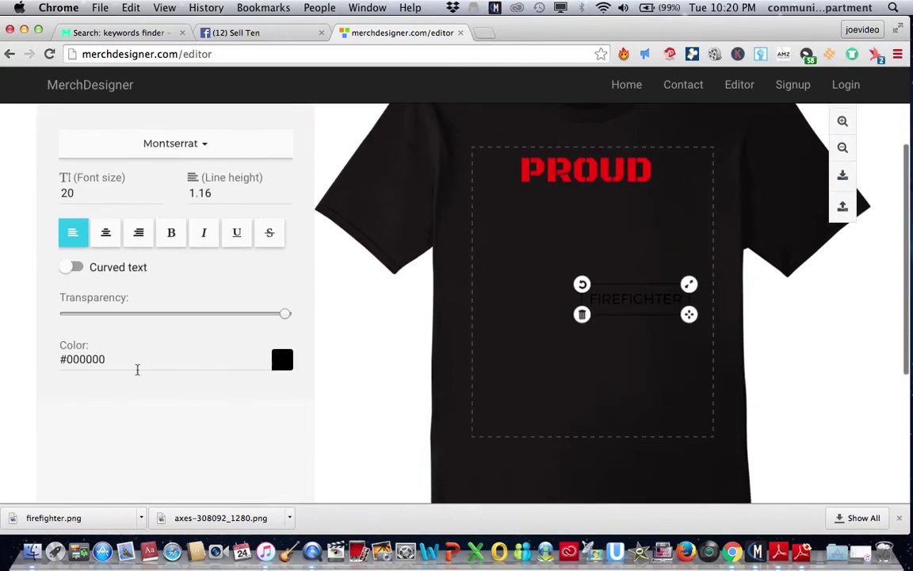
{"action": "left_click", "coordinate": [89, 361]}
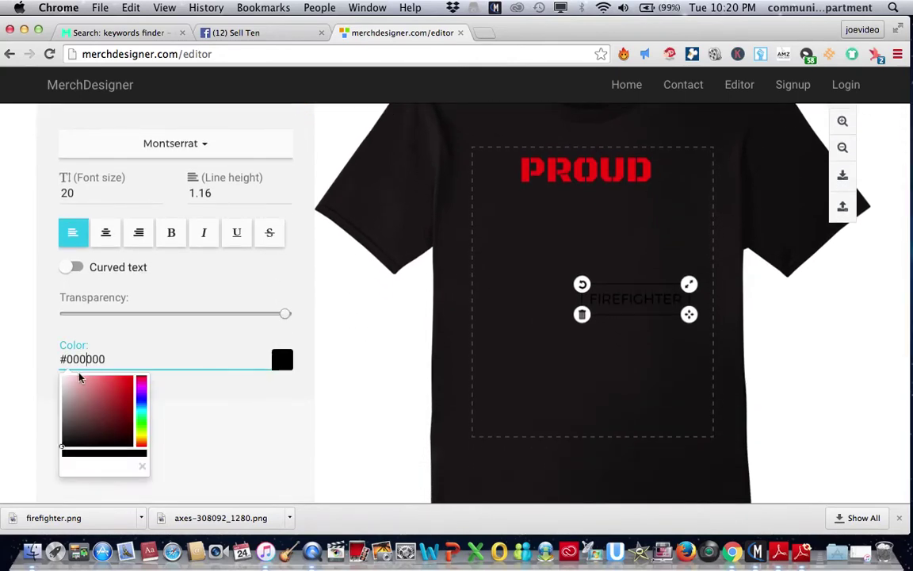
{"action": "left_click", "coordinate": [62, 376]}
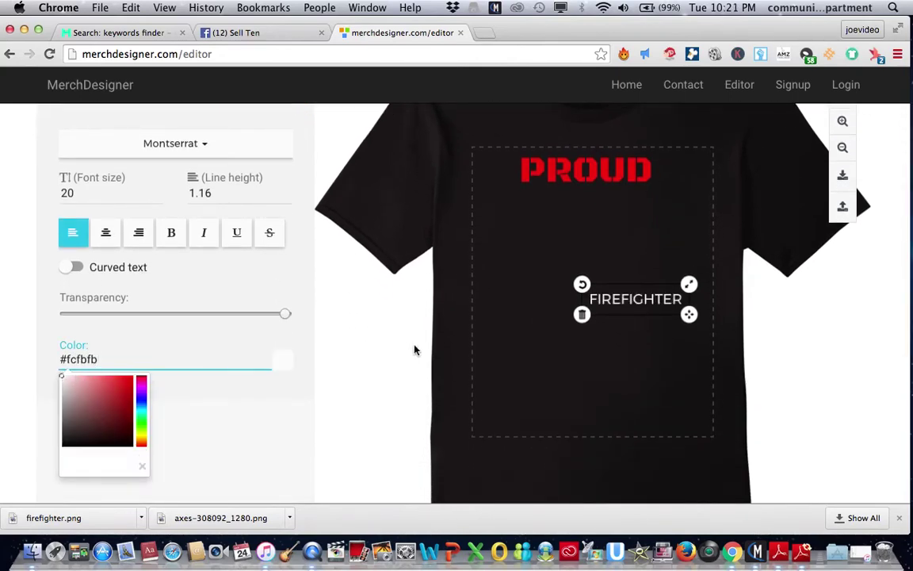
{"action": "left_click", "coordinate": [210, 149]}
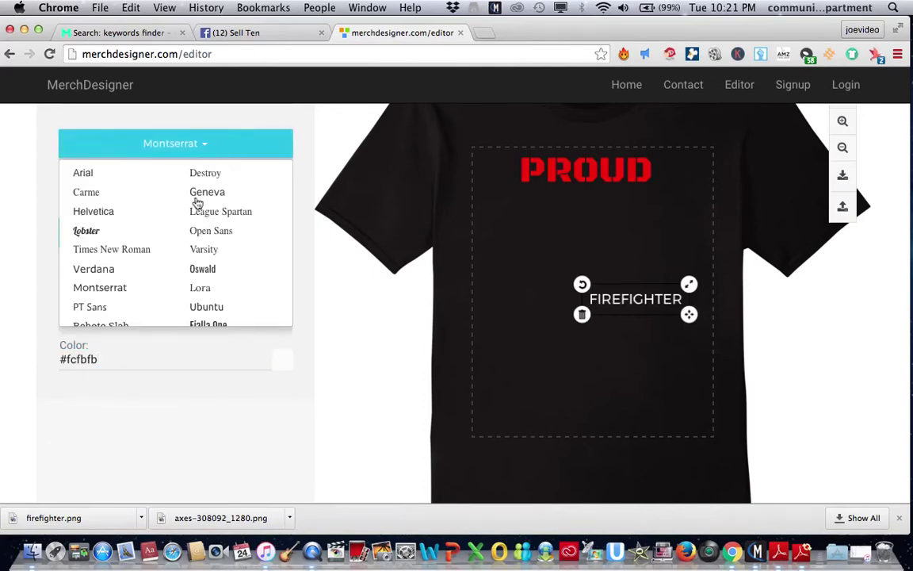
{"action": "scroll", "coordinate": [164, 246], "scroll_direction": "down", "scroll_amount": 3}
{"action": "scroll", "coordinate": [163, 246], "scroll_direction": "down", "scroll_amount": 2}
{"action": "scroll", "coordinate": [163, 249], "scroll_direction": "down", "scroll_amount": 3}
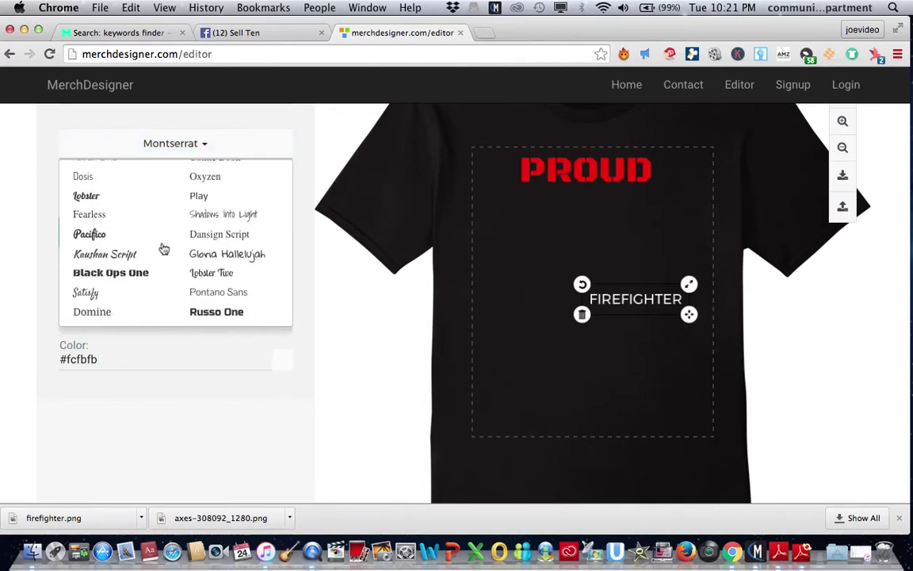
{"action": "scroll", "coordinate": [163, 249], "scroll_direction": "down", "scroll_amount": 1}
{"action": "scroll", "coordinate": [164, 249], "scroll_direction": "down", "scroll_amount": 2}
{"action": "scroll", "coordinate": [163, 248], "scroll_direction": "down", "scroll_amount": 2}
{"action": "scroll", "coordinate": [163, 249], "scroll_direction": "down", "scroll_amount": 1}
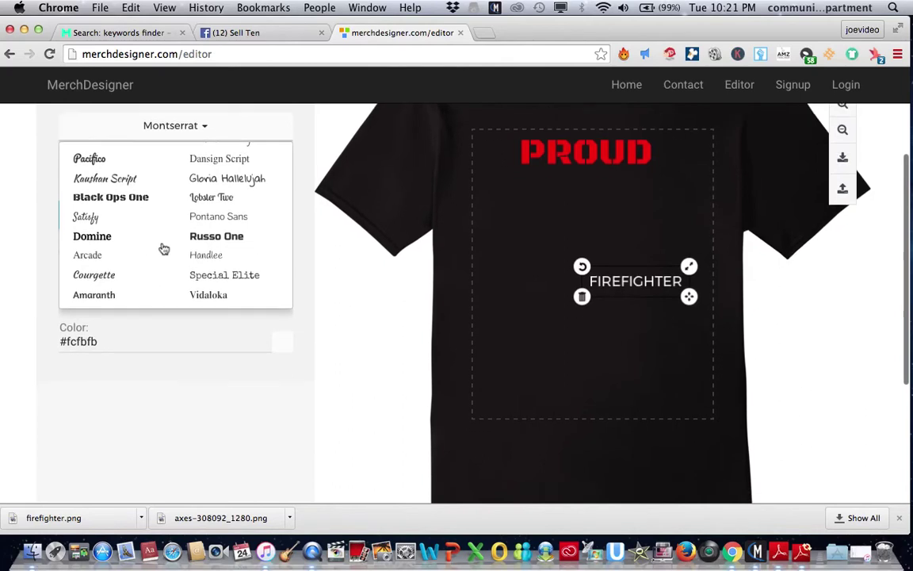
{"action": "scroll", "coordinate": [163, 249], "scroll_direction": "down", "scroll_amount": 2}
{"action": "scroll", "coordinate": [164, 247], "scroll_direction": "up", "scroll_amount": 3}
{"action": "scroll", "coordinate": [167, 242], "scroll_direction": "up", "scroll_amount": 2}
{"action": "left_click", "coordinate": [204, 157]}
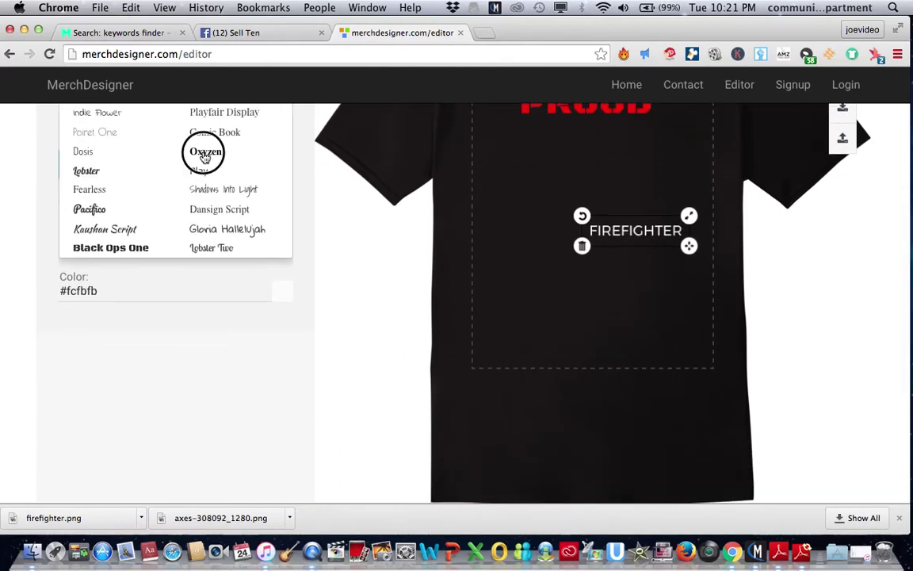
Enlarge FIREFIGHTER and position it centred directly beneath PROUD
{"action": "left_click", "coordinate": [686, 216]}
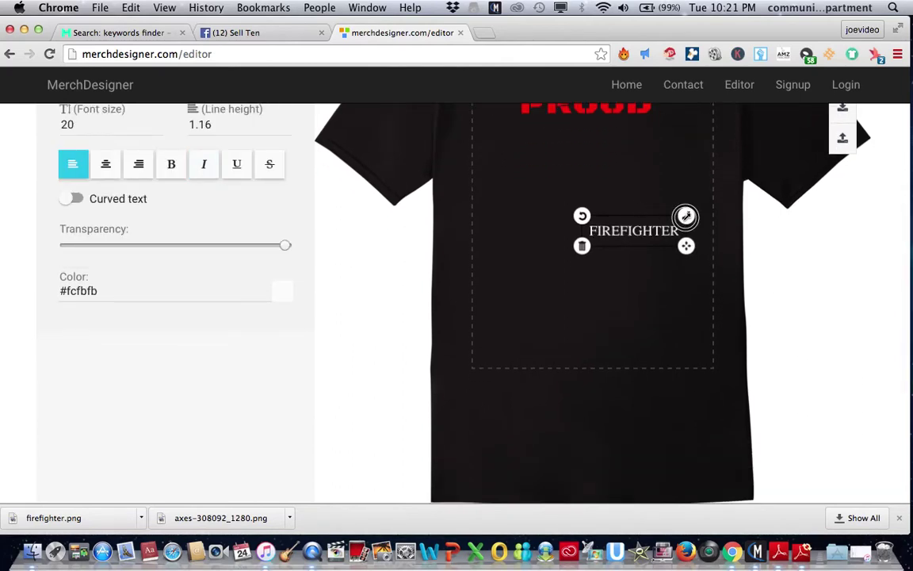
{"action": "left_click_drag", "start_coordinate": [686, 217], "coordinate": [691, 192]}
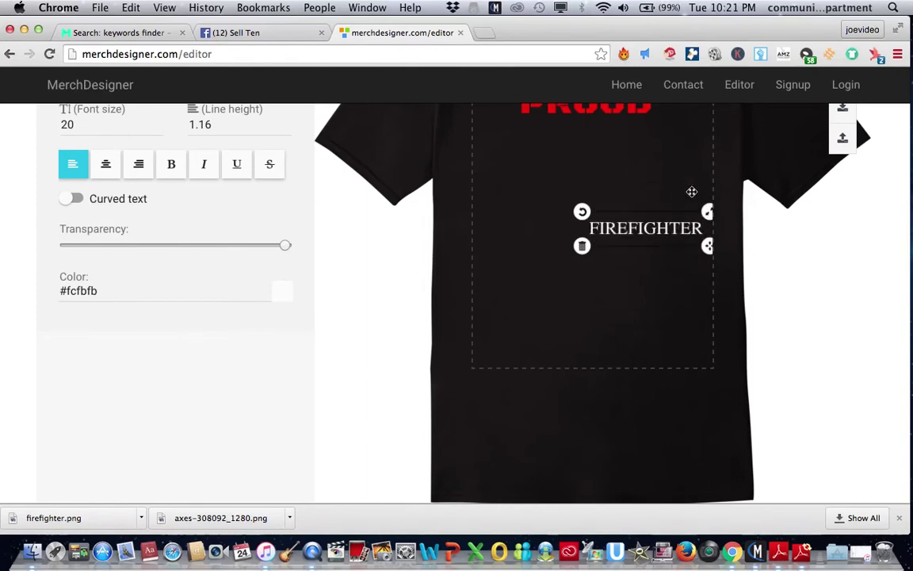
{"action": "left_click_drag", "start_coordinate": [610, 190], "coordinate": [594, 167]}
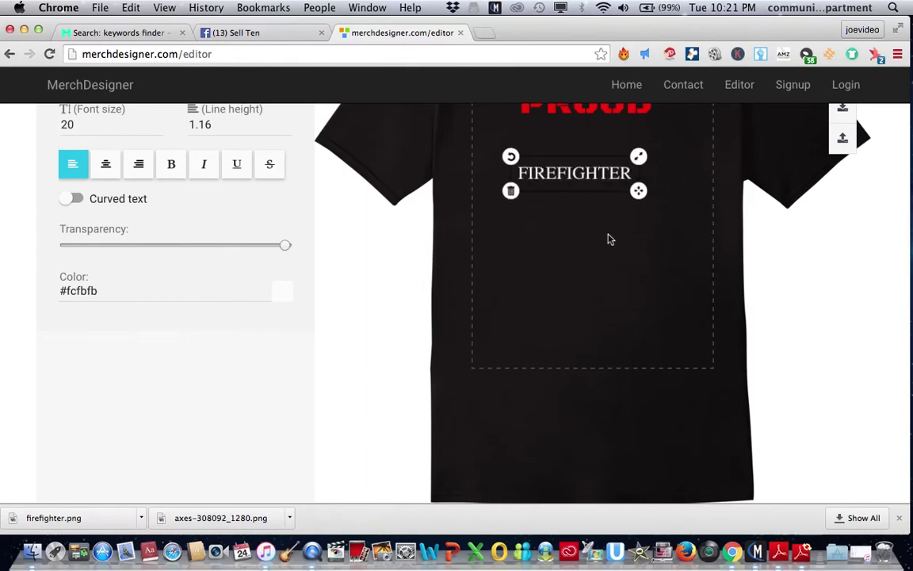
{"action": "scroll", "coordinate": [609, 238], "scroll_direction": "up", "scroll_amount": 3}
{"action": "left_click_drag", "start_coordinate": [639, 287], "coordinate": [693, 245]}
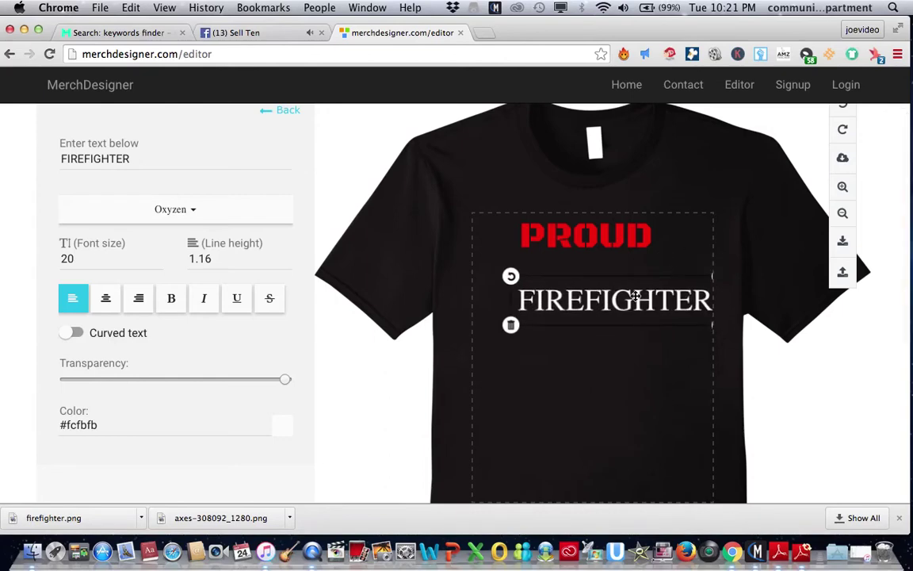
{"action": "left_click_drag", "start_coordinate": [635, 295], "coordinate": [606, 265]}
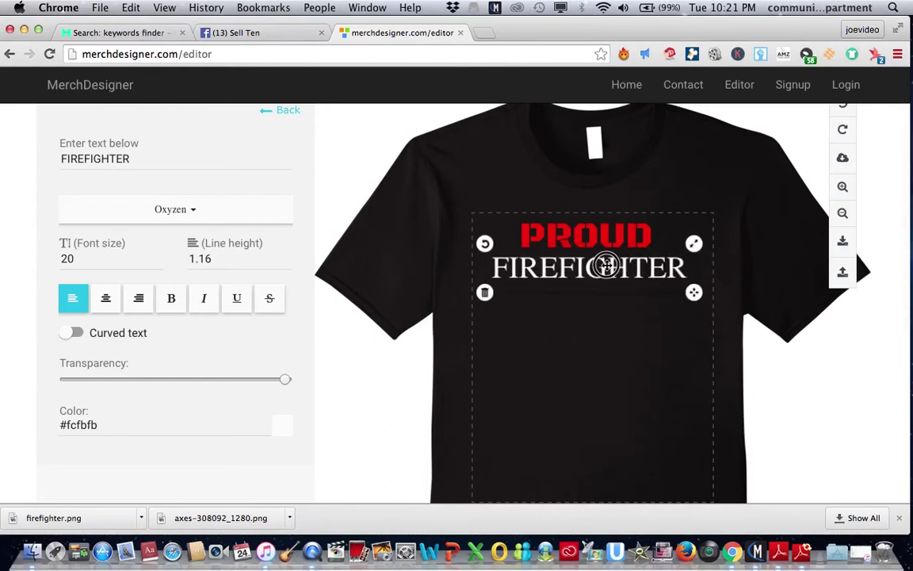
{"action": "left_click_drag", "start_coordinate": [694, 243], "coordinate": [712, 226]}
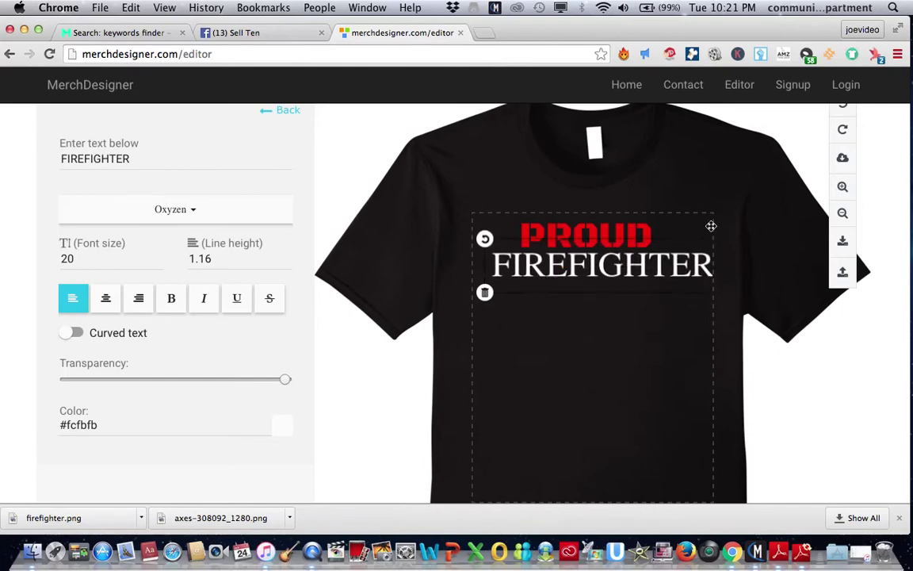
{"action": "left_click_drag", "start_coordinate": [654, 264], "coordinate": [638, 266]}
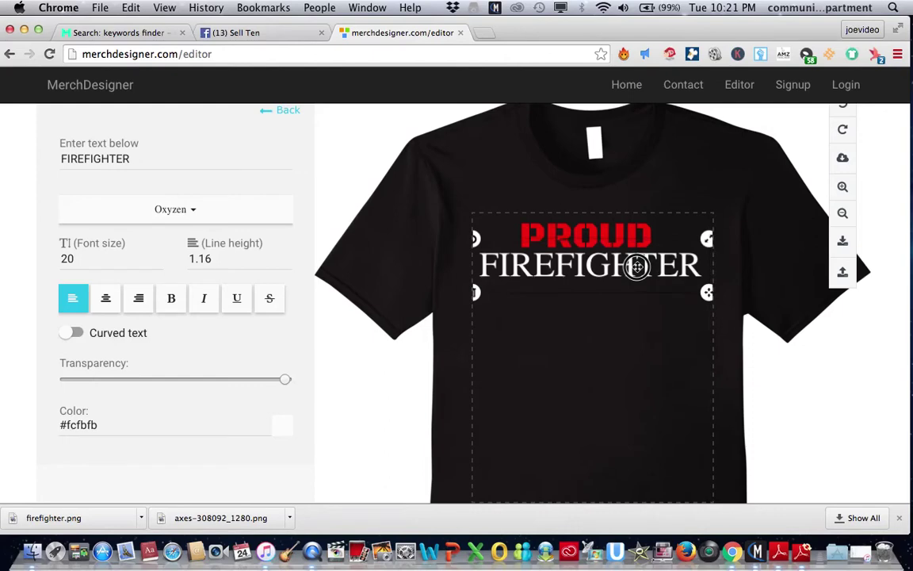
{"action": "left_click", "coordinate": [637, 267]}
{"action": "left_click", "coordinate": [625, 337]}
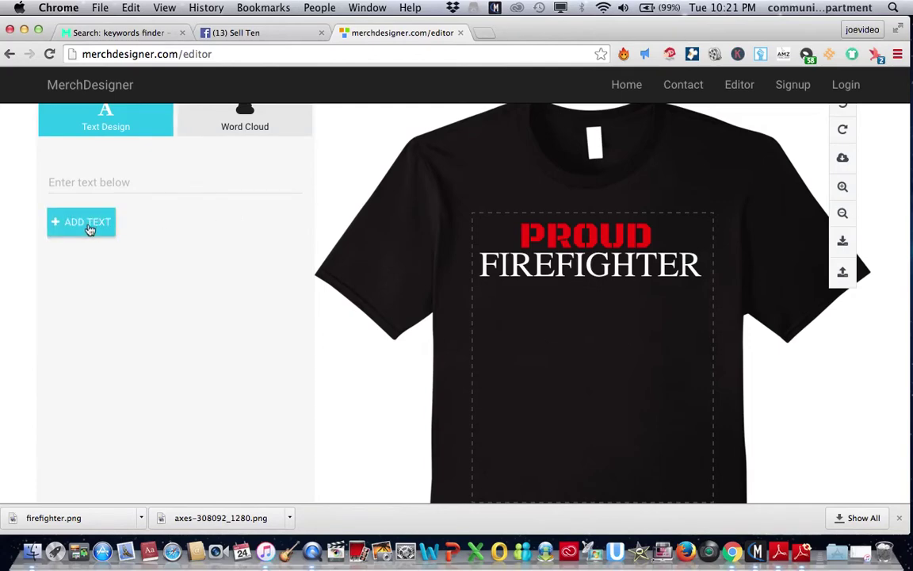
Add NEPHEW text in red (#ff0e0e) using the Black Ops One font
{"action": "left_click", "coordinate": [100, 182]}
{"action": "type", "text": "NEPHEW"}
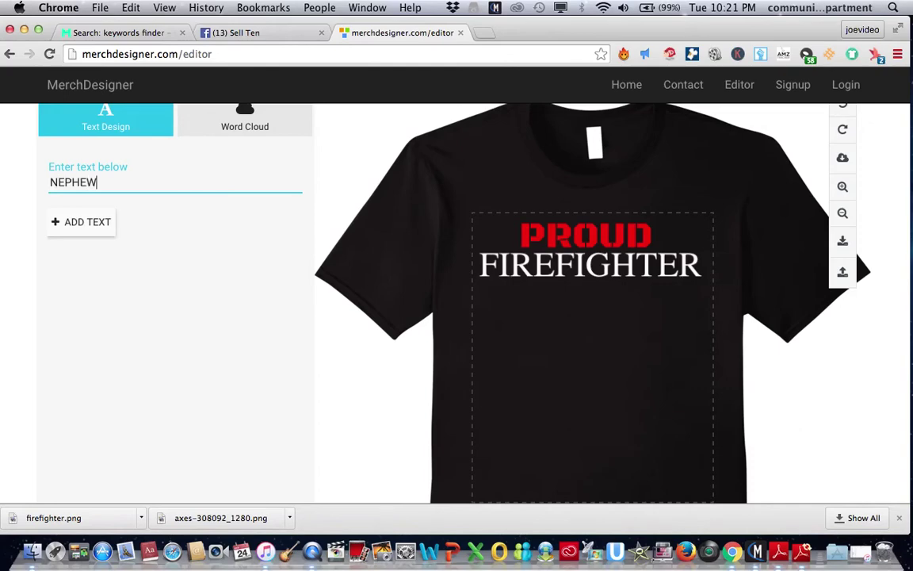
{"action": "left_click", "coordinate": [82, 222]}
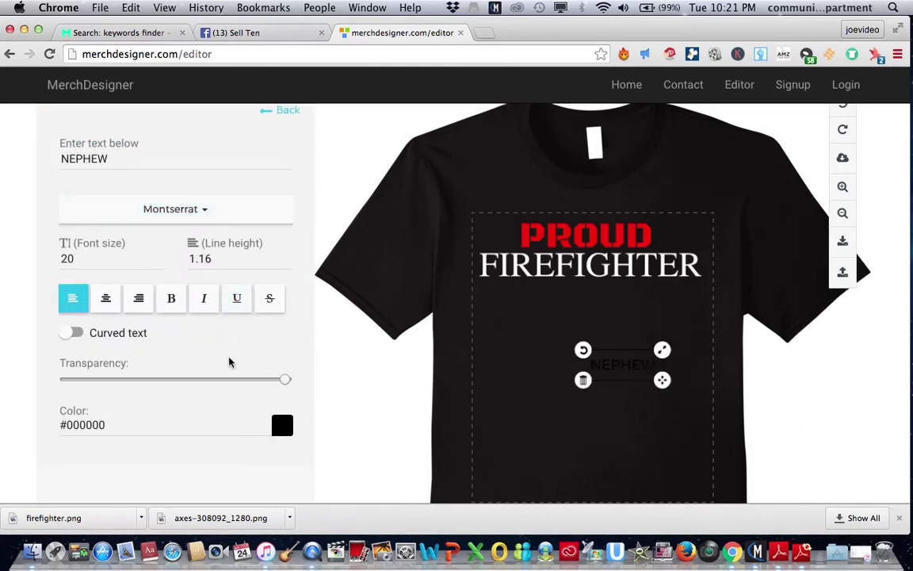
{"action": "left_click", "coordinate": [92, 424]}
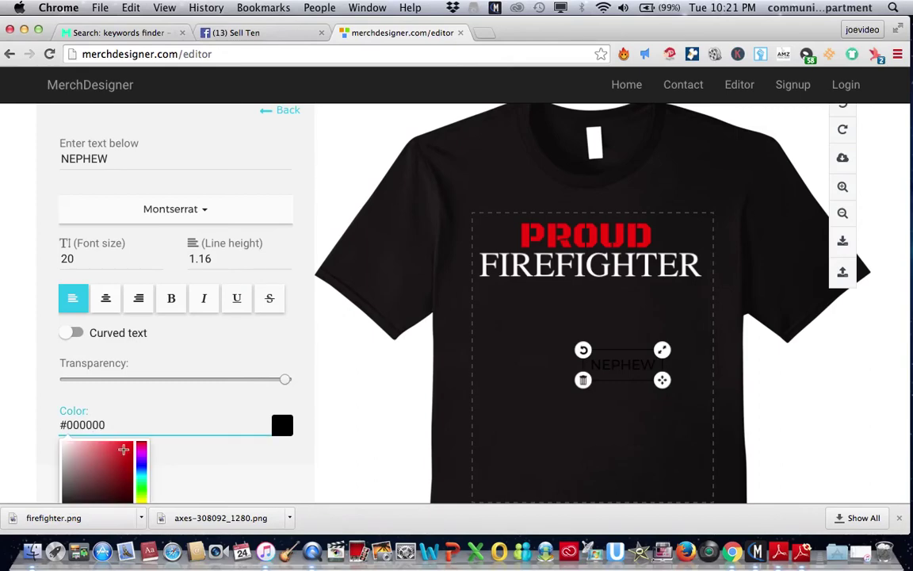
{"action": "type", "text": "#ff0e0e"}
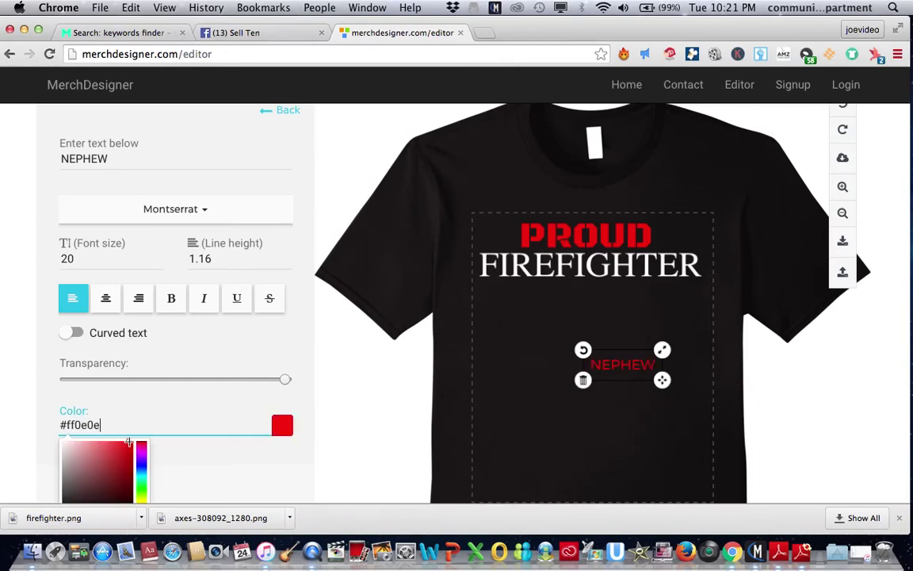
{"action": "left_click", "coordinate": [198, 211]}
{"action": "scroll", "coordinate": [156, 321], "scroll_direction": "down", "scroll_amount": 2}
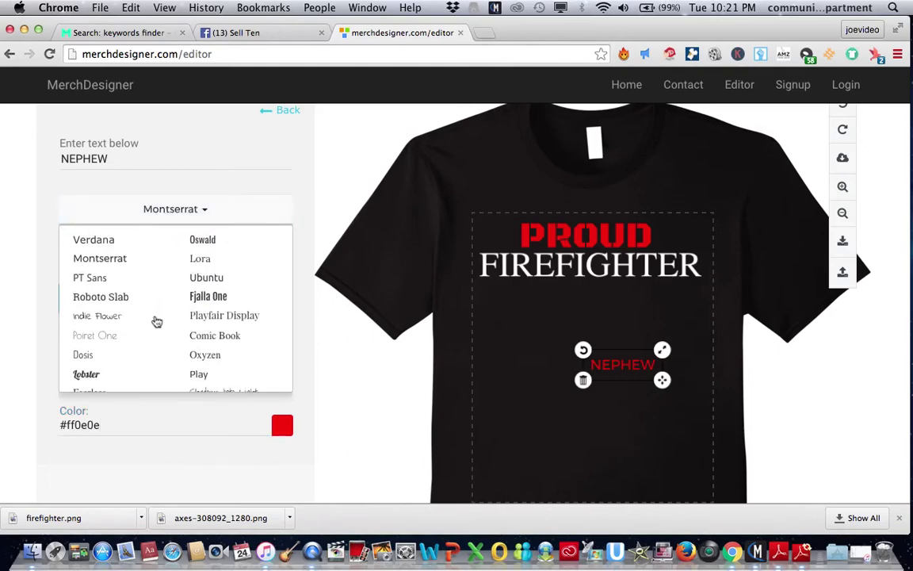
{"action": "scroll", "coordinate": [157, 321], "scroll_direction": "down", "scroll_amount": 1}
{"action": "scroll", "coordinate": [156, 321], "scroll_direction": "down", "scroll_amount": 2}
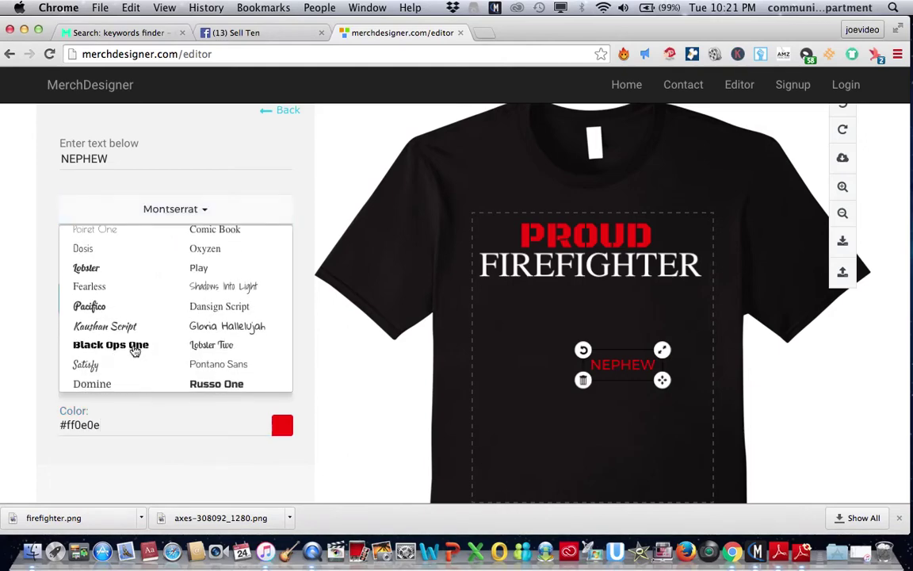
{"action": "left_click", "coordinate": [137, 347]}
Enlarge NEPHEW and tuck it snugly below FIREFIGHTER
{"action": "left_click_drag", "start_coordinate": [660, 350], "coordinate": [721, 303]}
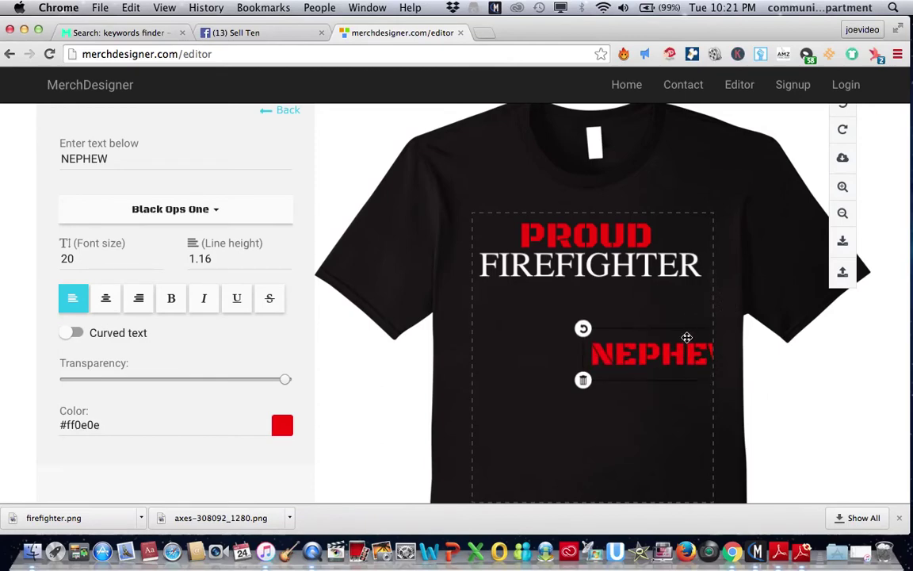
{"action": "left_click_drag", "start_coordinate": [683, 353], "coordinate": [601, 234]}
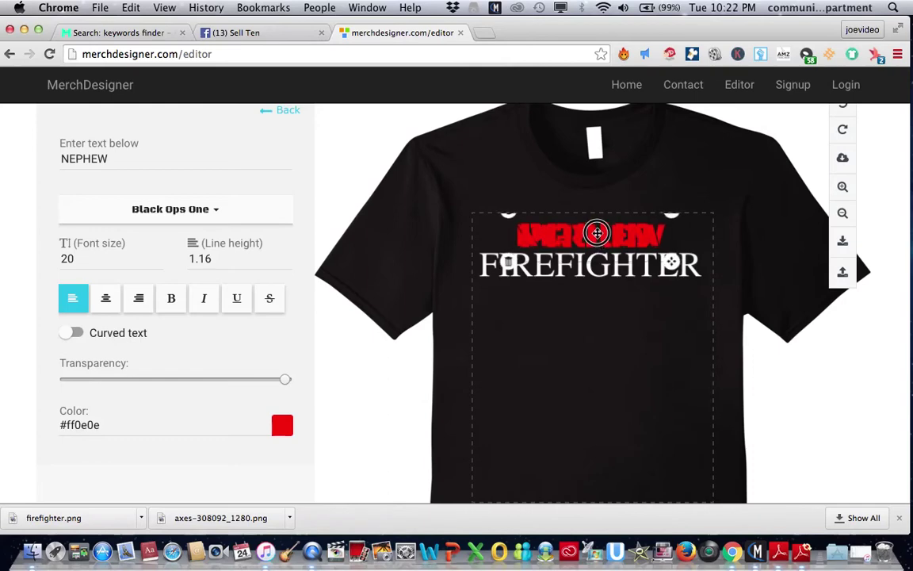
{"action": "mouse_move", "coordinate": [600, 235]}
{"action": "left_mouse_down"}
{"action": "mouse_move", "coordinate": [607, 287]}
{"action": "mouse_move", "coordinate": [591, 311]}
{"action": "left_mouse_up"}
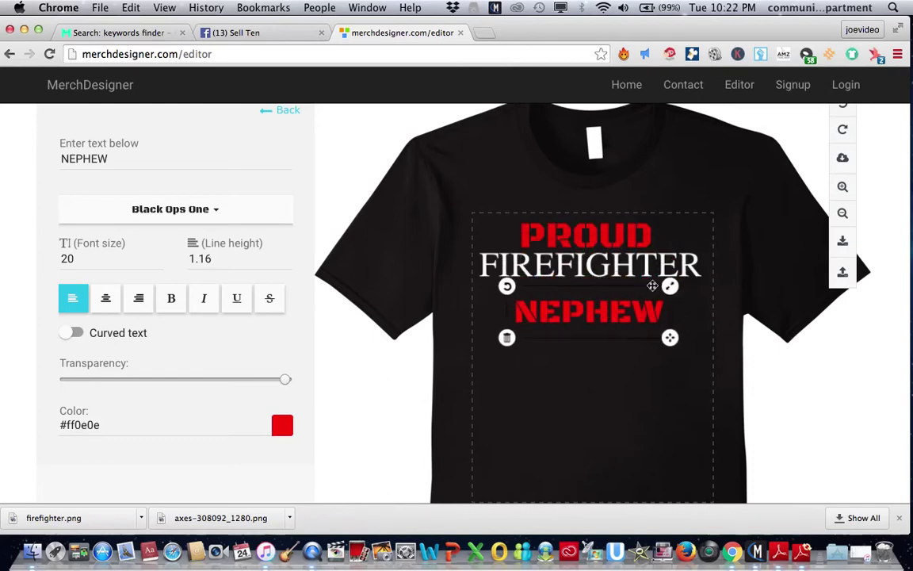
{"action": "left_click_drag", "start_coordinate": [672, 283], "coordinate": [694, 279]}
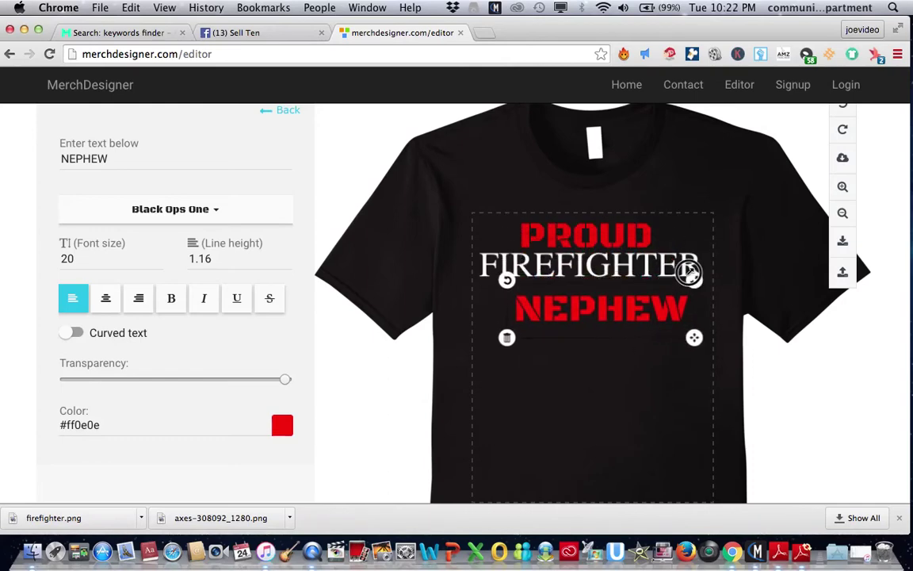
{"action": "mouse_move", "coordinate": [638, 304]}
{"action": "left_mouse_down"}
{"action": "mouse_move", "coordinate": [640, 235]}
{"action": "mouse_move", "coordinate": [638, 291]}
{"action": "mouse_move", "coordinate": [623, 300]}
{"action": "left_mouse_up"}
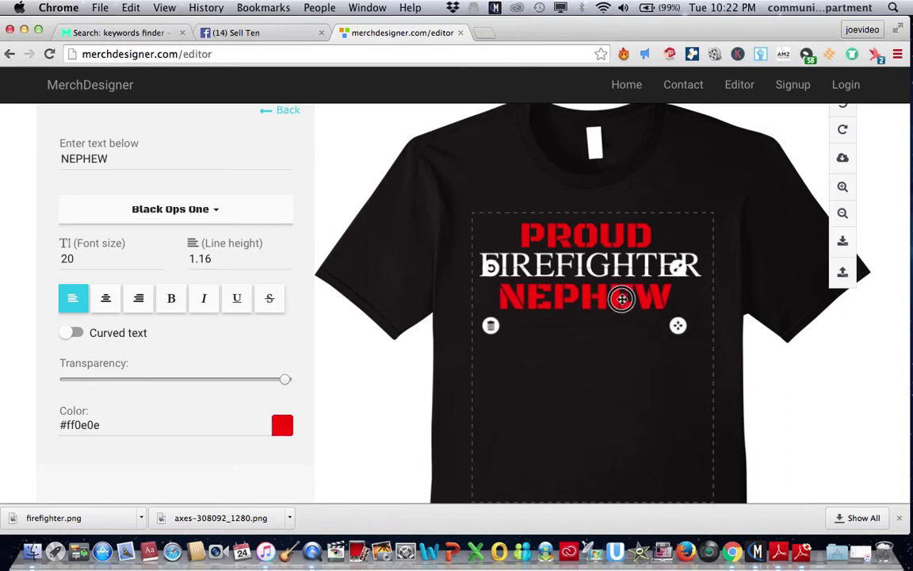
{"action": "left_click_drag", "start_coordinate": [622, 299], "coordinate": [623, 299]}
{"action": "left_click", "coordinate": [626, 378]}
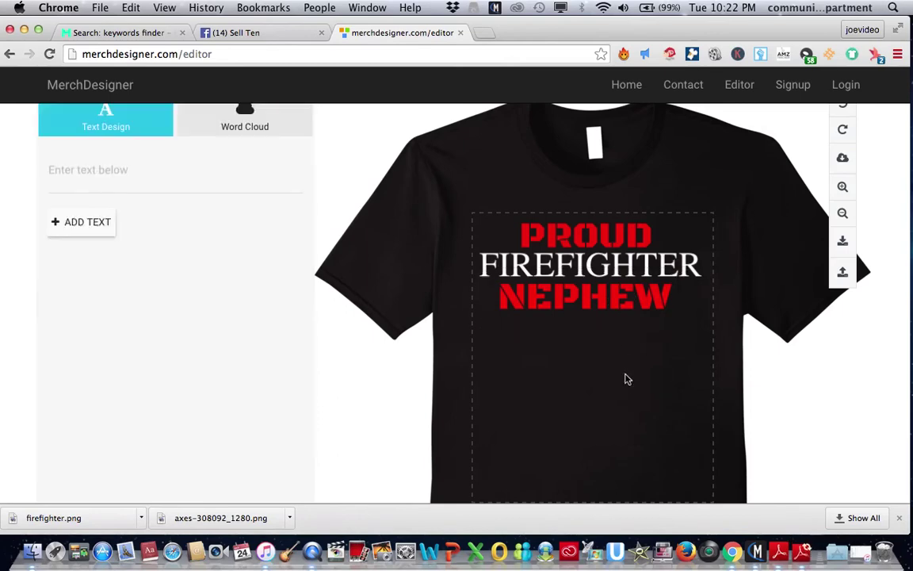
{"action": "scroll", "coordinate": [628, 420], "scroll_direction": "down", "scroll_amount": 3}
Search Google for PIXABAY, open the 'Pixabay: Free Images' result, then return to the editor tab
{"action": "scroll", "coordinate": [627, 428], "scroll_direction": "up", "scroll_amount": 1}
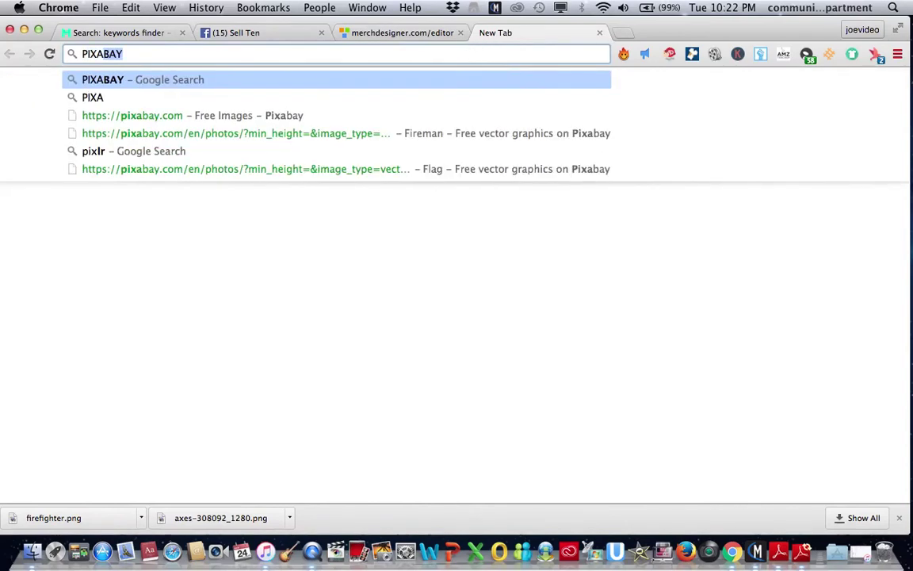
{"action": "type", "text": "BAY"}
{"action": "key", "text": "Return"}
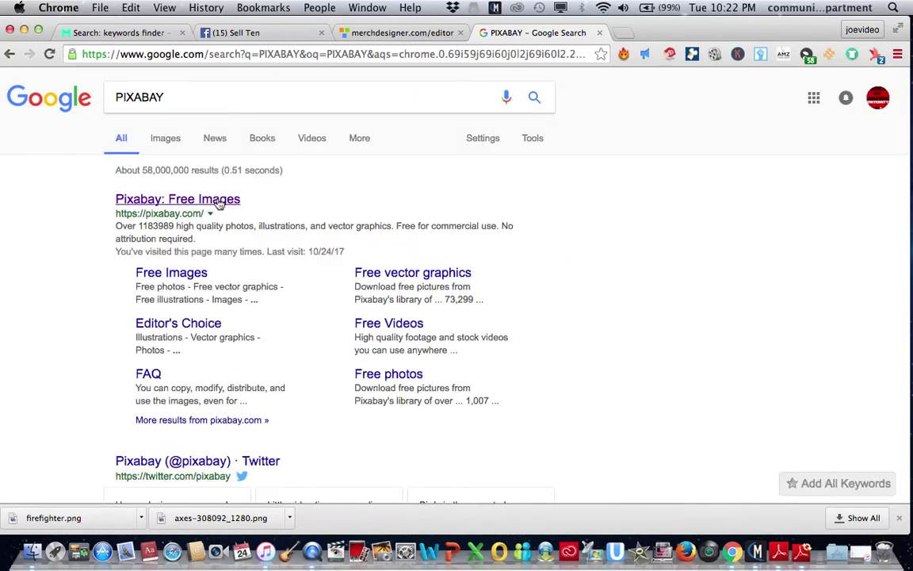
{"action": "left_click", "coordinate": [220, 200]}
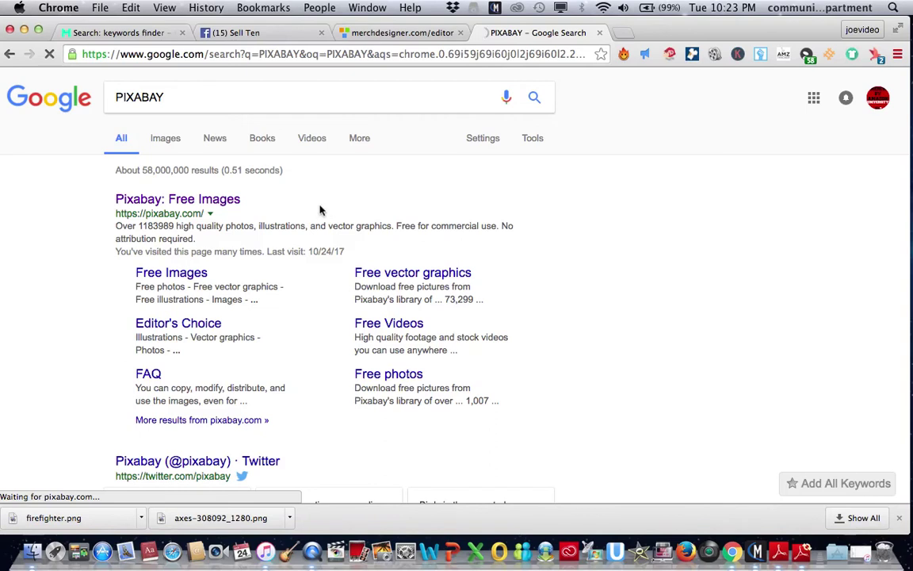
{"action": "left_click", "coordinate": [215, 199]}
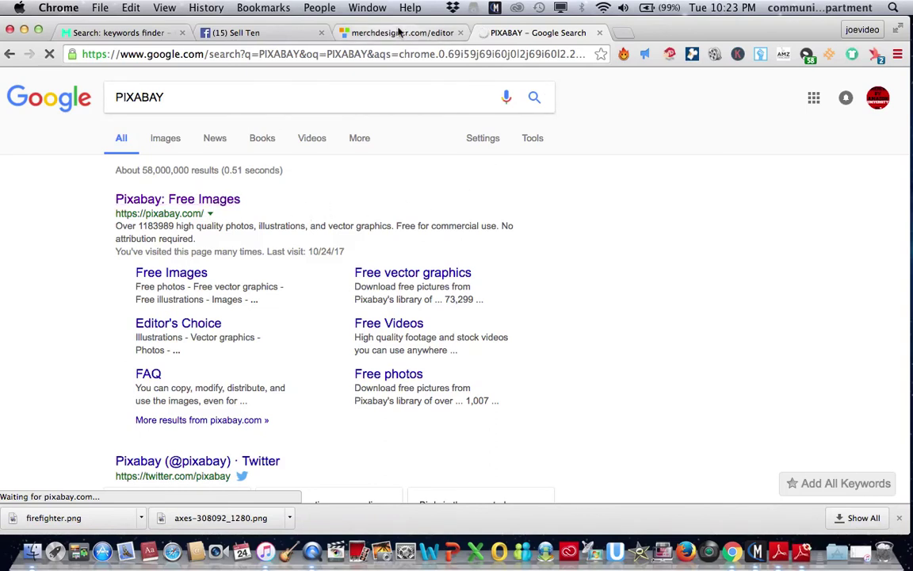
{"action": "left_click", "coordinate": [400, 32]}
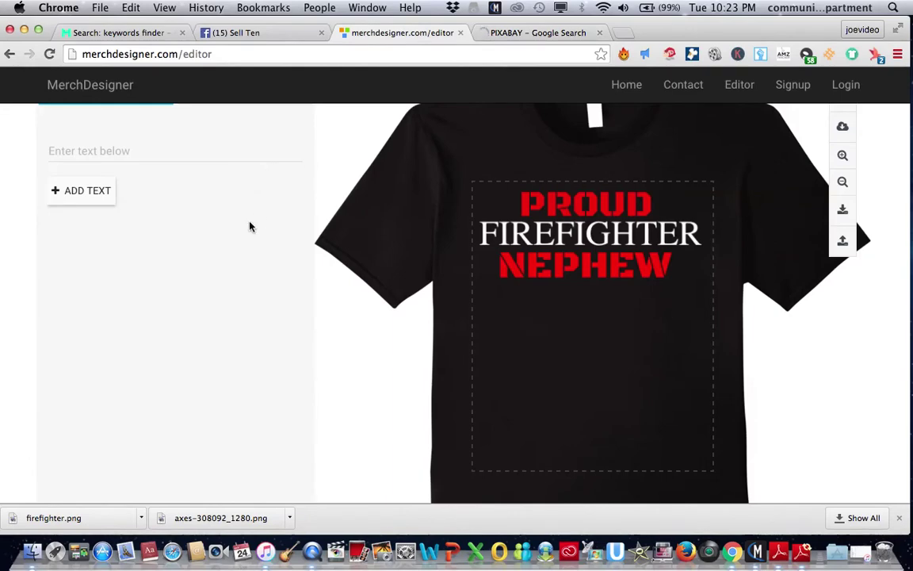
Upload firefighter.png from Downloads through Graphics > Upload own onto the shirt
{"action": "scroll", "coordinate": [249, 226], "scroll_direction": "up", "scroll_amount": 3}
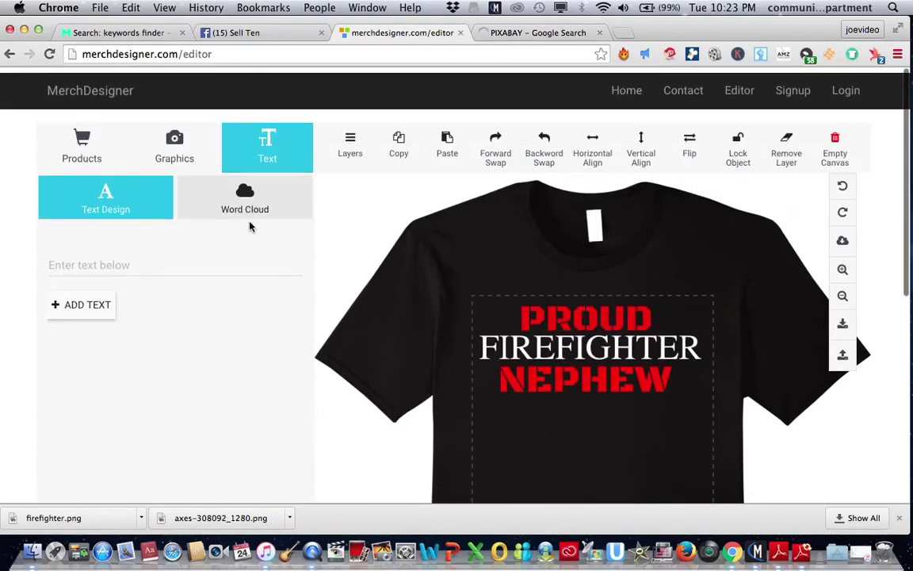
{"action": "left_click", "coordinate": [175, 140]}
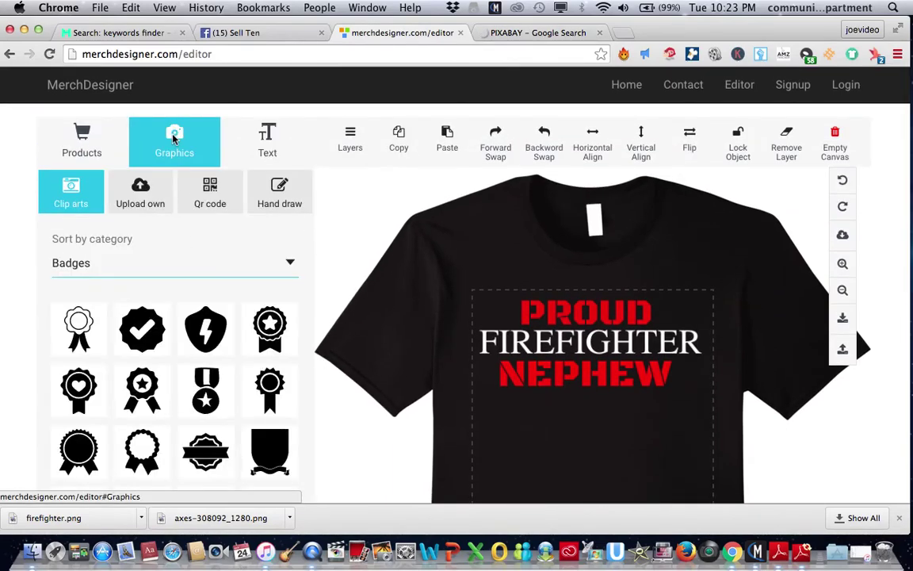
{"action": "left_click", "coordinate": [142, 195]}
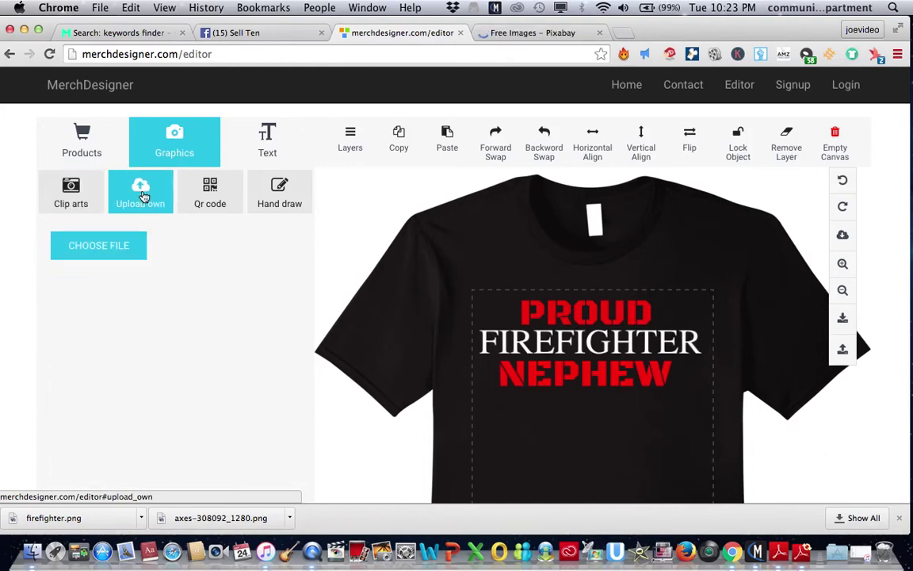
{"action": "left_click", "coordinate": [116, 246]}
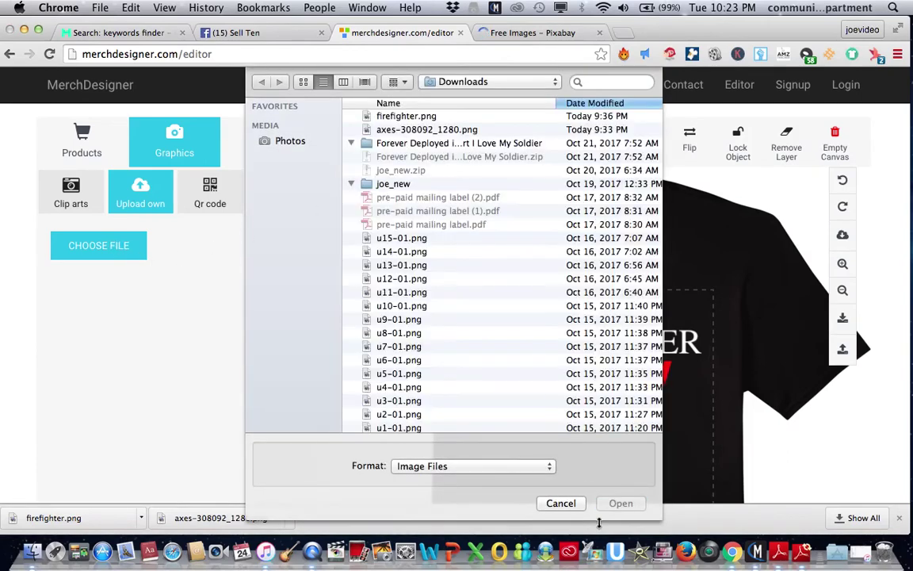
{"action": "left_click", "coordinate": [415, 117]}
{"action": "double_click", "coordinate": [374, 111]}
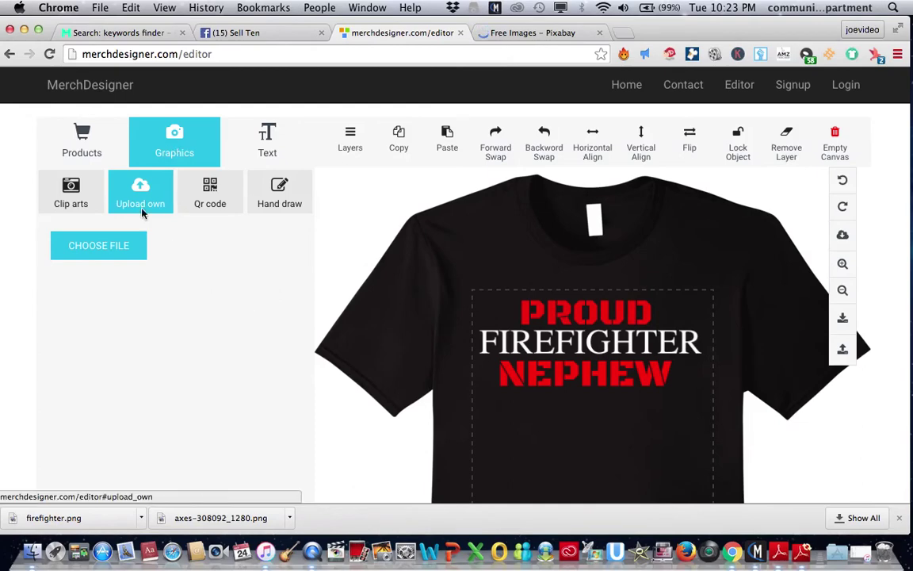
{"action": "left_click", "coordinate": [123, 248]}
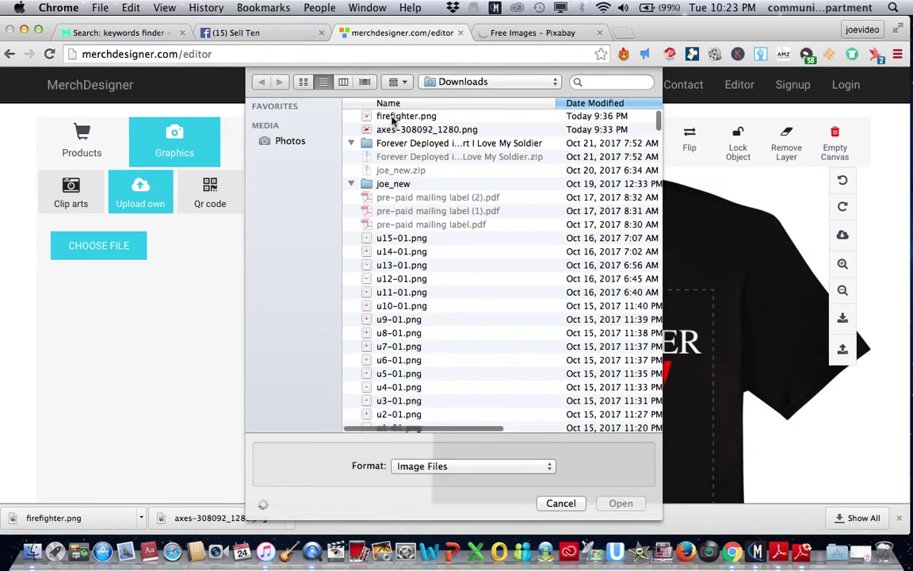
{"action": "left_click", "coordinate": [392, 119]}
{"action": "double_click", "coordinate": [392, 118]}
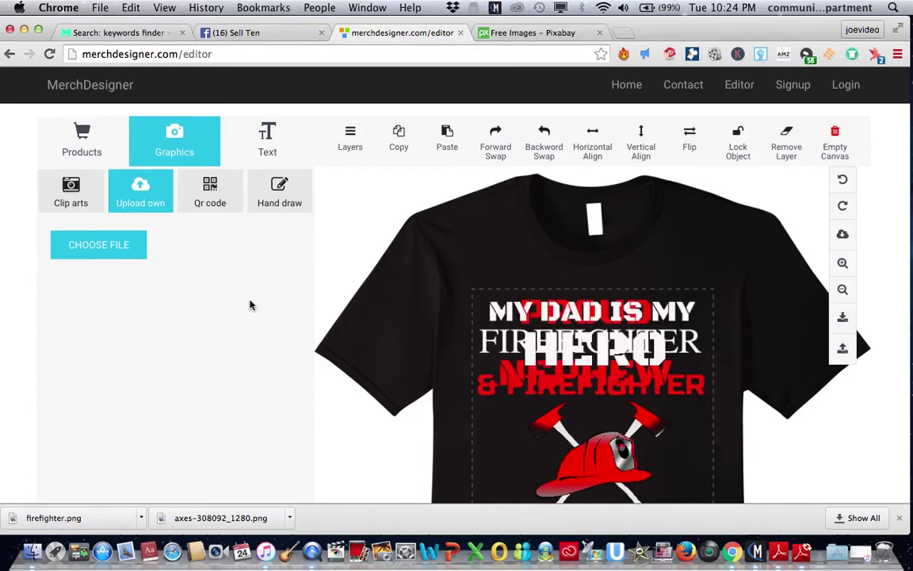
Keep the unresponsive editor open by choosing Wait and Stay on this Page
{"action": "scroll", "coordinate": [498, 358], "scroll_direction": "down", "scroll_amount": 5}
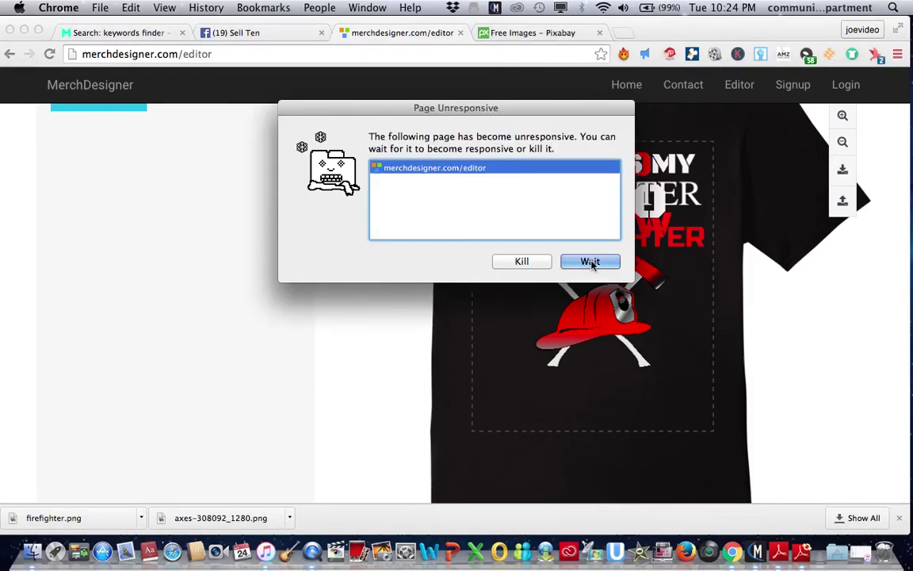
{"action": "left_click", "coordinate": [591, 262]}
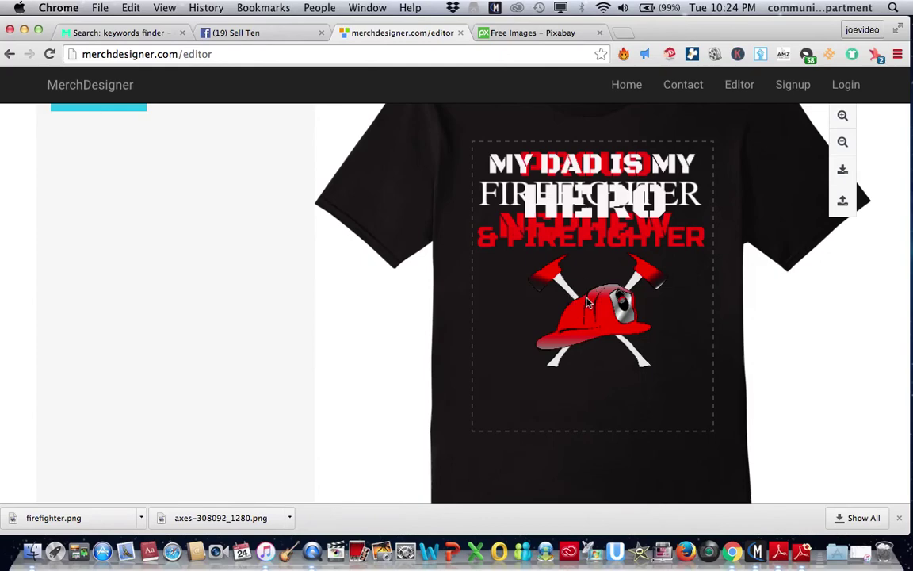
{"action": "scroll", "coordinate": [588, 302], "scroll_direction": "down", "scroll_amount": 3}
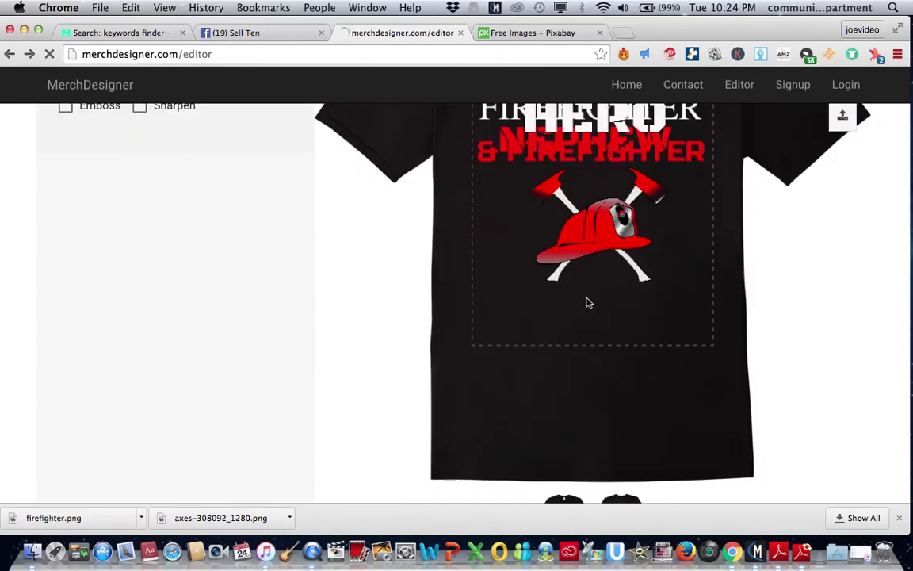
{"action": "scroll", "coordinate": [461, 293], "scroll_direction": "down", "scroll_amount": 5}
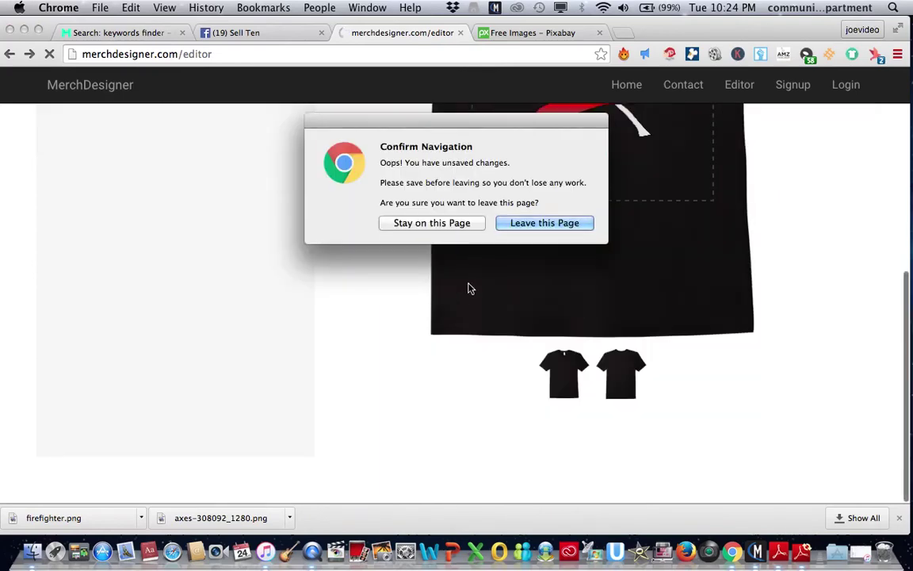
{"action": "left_click", "coordinate": [458, 224]}
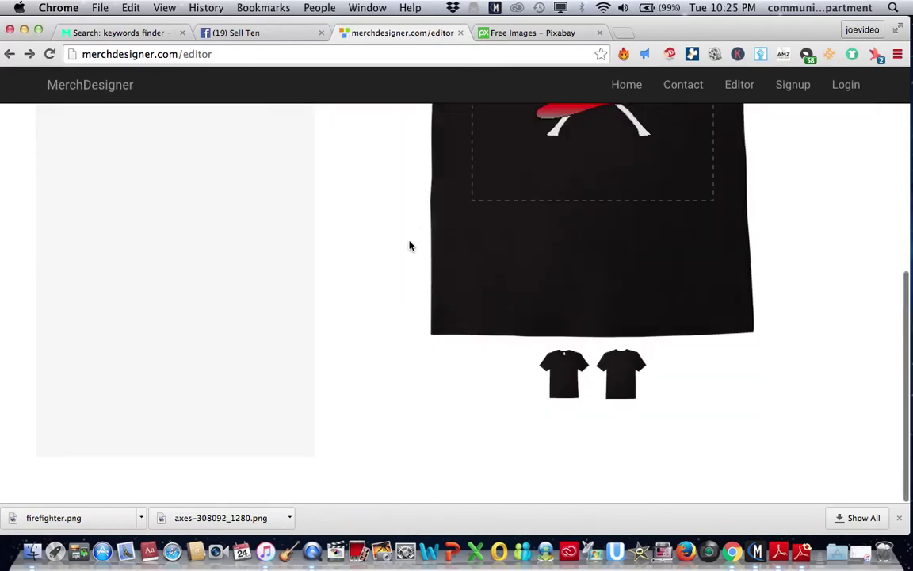
{"action": "scroll", "coordinate": [409, 246], "scroll_direction": "up", "scroll_amount": 5}
{"action": "scroll", "coordinate": [409, 246], "scroll_direction": "up", "scroll_amount": 2}
{"action": "scroll", "coordinate": [409, 246], "scroll_direction": "down", "scroll_amount": 4}
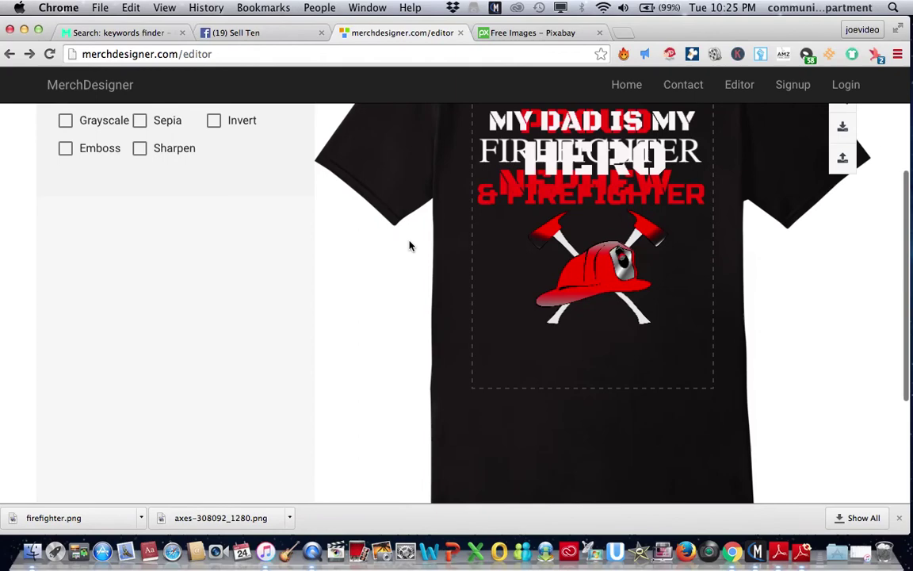
{"action": "scroll", "coordinate": [409, 246], "scroll_direction": "up", "scroll_amount": 3}
{"action": "scroll", "coordinate": [409, 246], "scroll_direction": "up", "scroll_amount": 1}
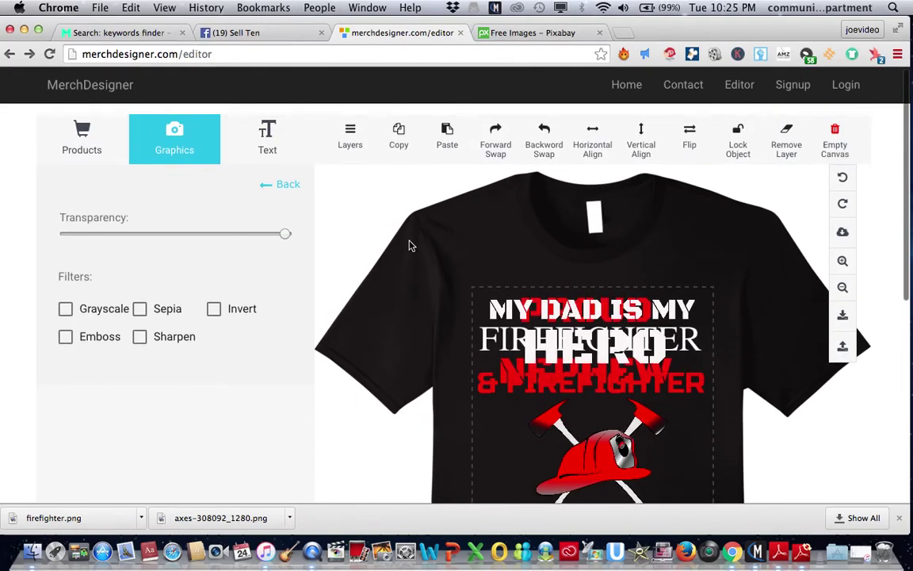
{"action": "scroll", "coordinate": [409, 246], "scroll_direction": "down", "scroll_amount": 3}
{"action": "scroll", "coordinate": [410, 246], "scroll_direction": "down", "scroll_amount": 2}
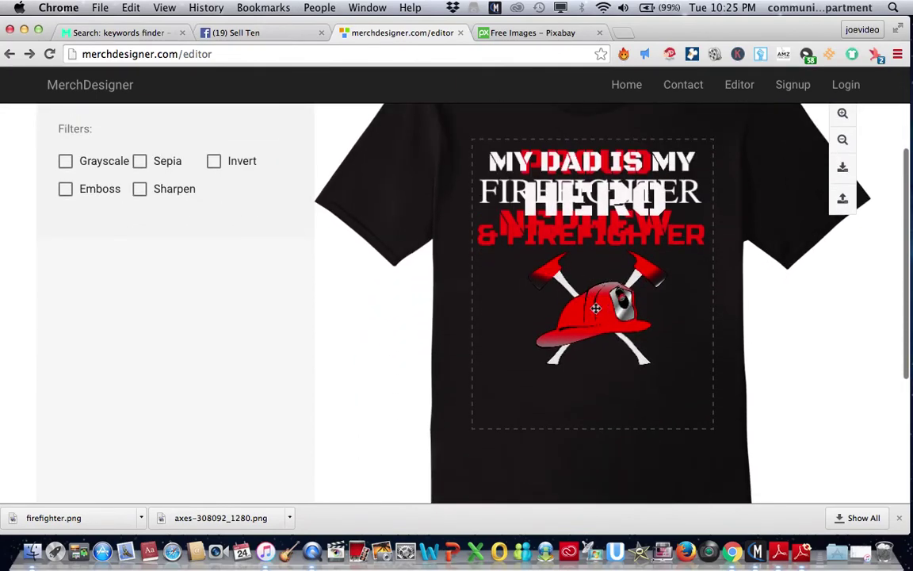
{"action": "key", "text": "super+r"}
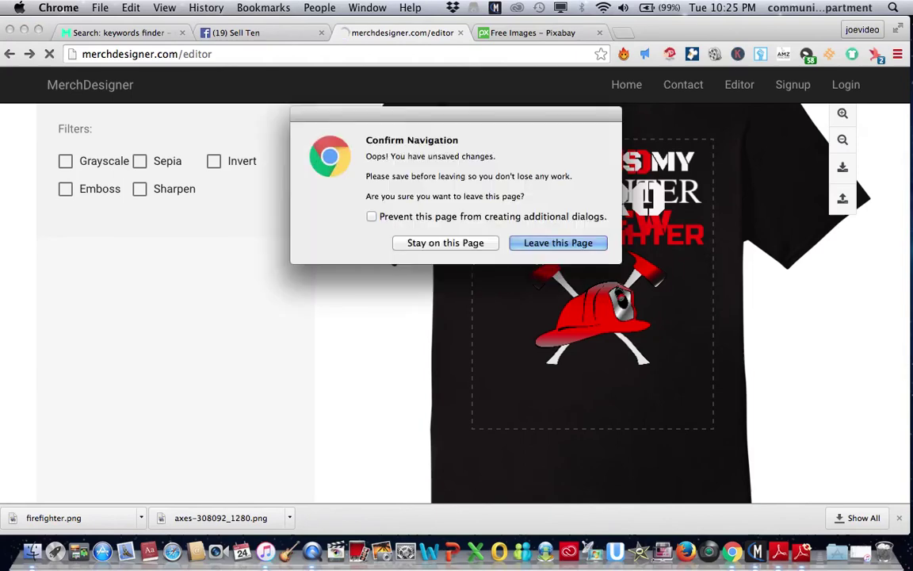
{"action": "left_click", "coordinate": [473, 243]}
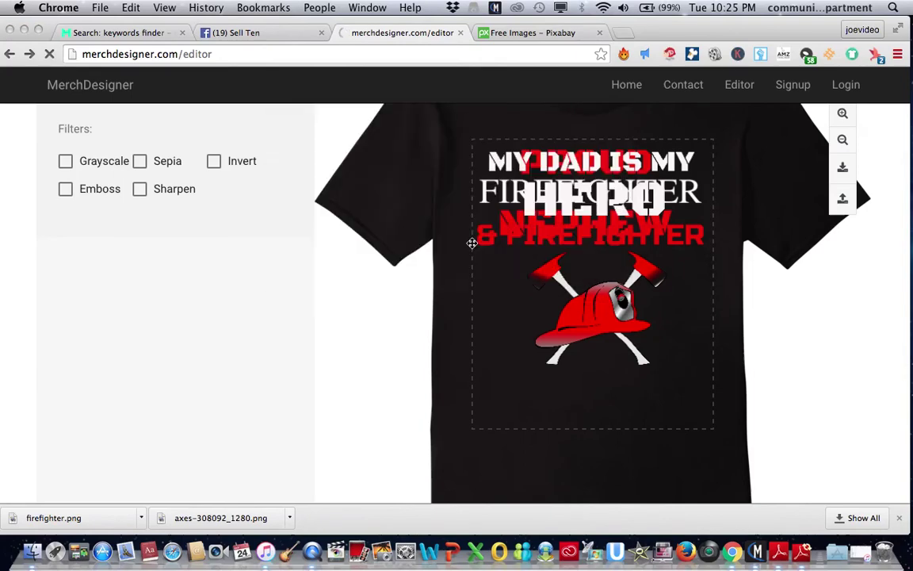
Drag the old MY DAD IS MY HERO graphic off the text and delete it
{"action": "mouse_move", "coordinate": [586, 315]}
{"action": "left_mouse_down"}
{"action": "mouse_move", "coordinate": [426, 410]}
{"action": "mouse_move", "coordinate": [478, 434]}
{"action": "mouse_move", "coordinate": [633, 248]}
{"action": "left_mouse_up"}
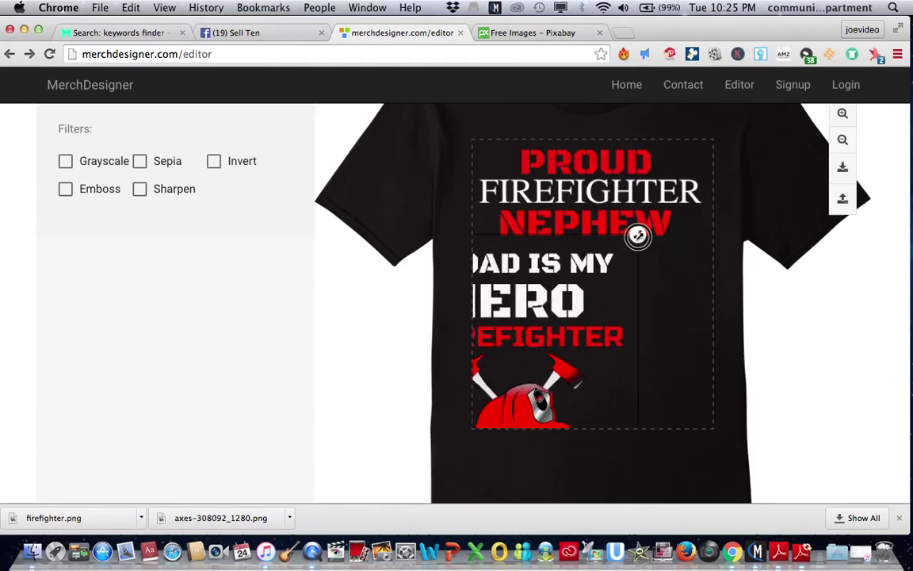
{"action": "mouse_move", "coordinate": [639, 235]}
{"action": "left_mouse_down"}
{"action": "mouse_move", "coordinate": [557, 331]}
{"action": "mouse_move", "coordinate": [632, 320]}
{"action": "mouse_move", "coordinate": [638, 237]}
{"action": "left_mouse_up"}
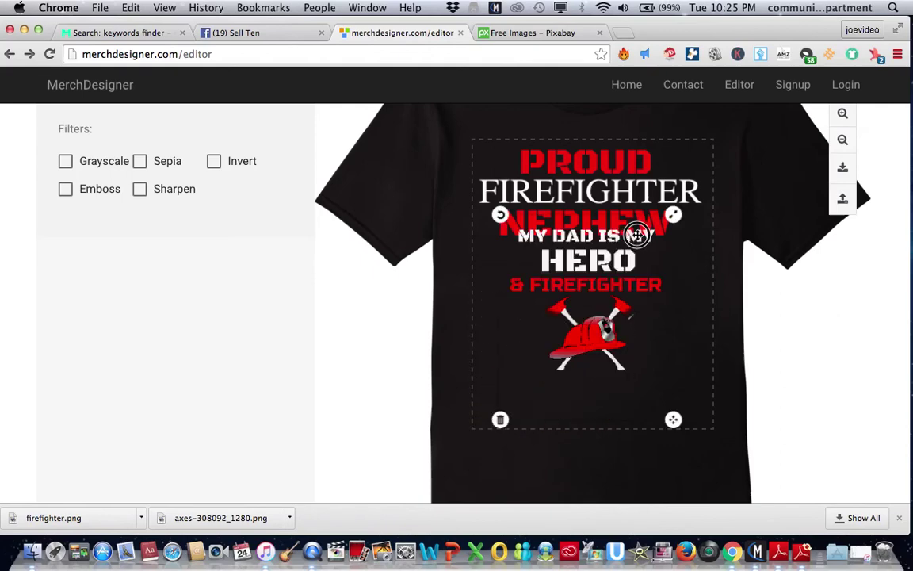
{"action": "left_click", "coordinate": [500, 420]}
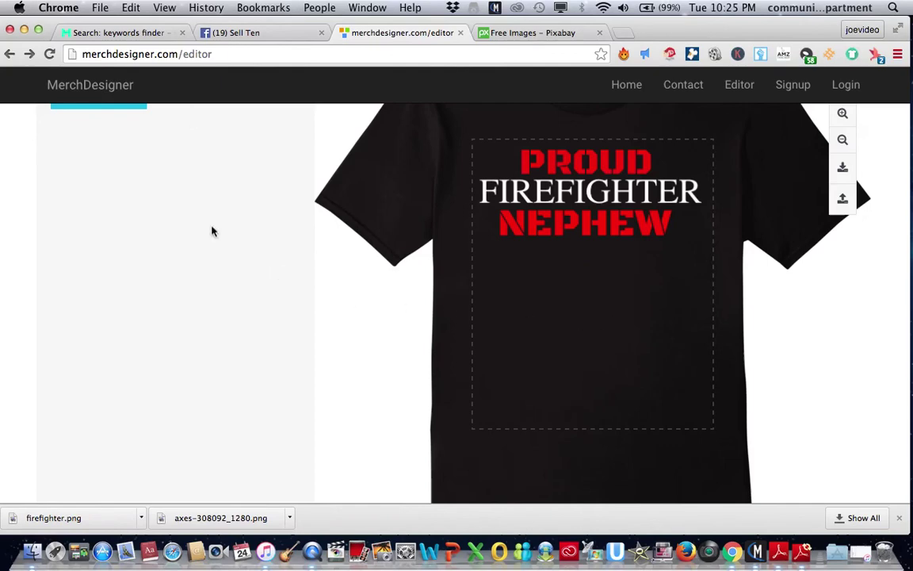
Upload axes-308092_1280.png, the red helmet with crossed axes image
{"action": "scroll", "coordinate": [212, 231], "scroll_direction": "up", "scroll_amount": 4}
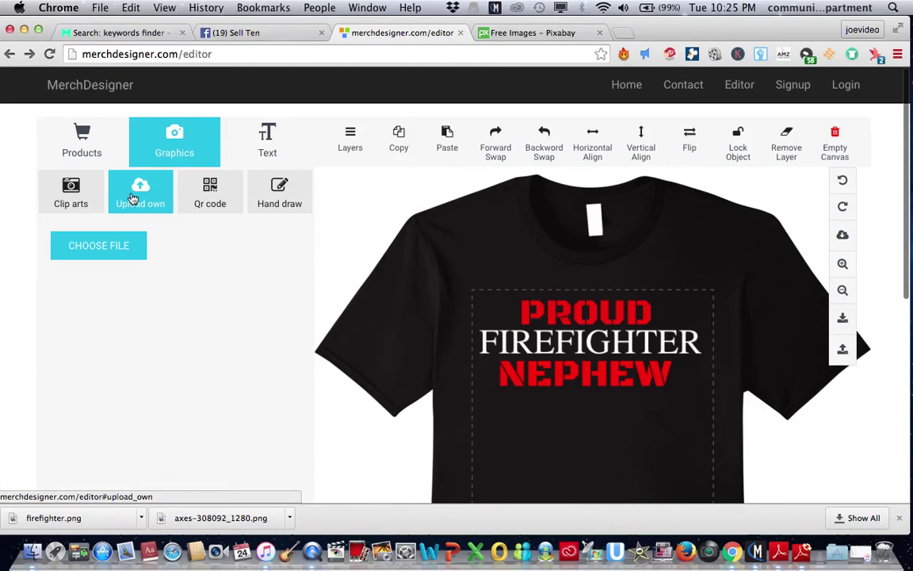
{"action": "left_click", "coordinate": [116, 245]}
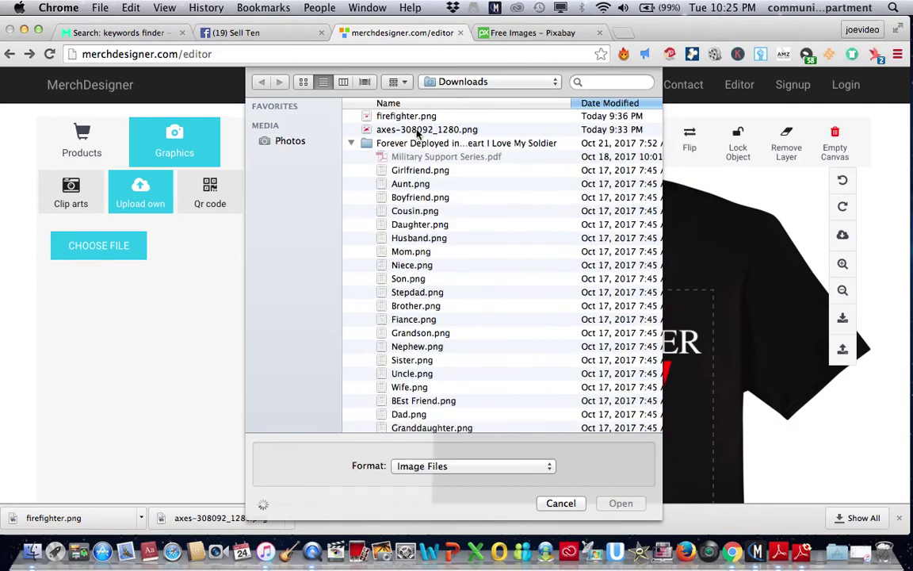
{"action": "double_click", "coordinate": [418, 131]}
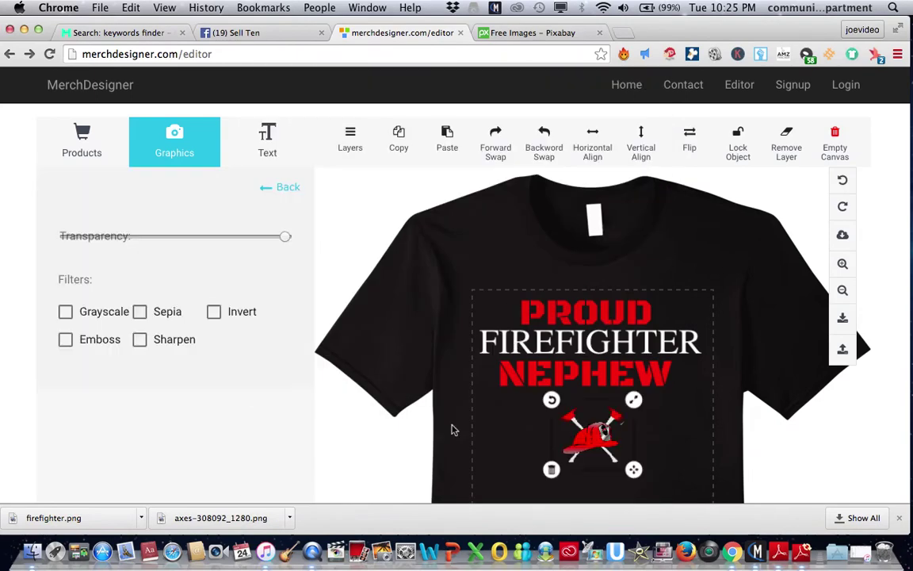
Enlarge the helmet and axes graphic and centre it beneath NEPHEW
{"action": "scroll", "coordinate": [702, 446], "scroll_direction": "down", "scroll_amount": 1}
{"action": "scroll", "coordinate": [701, 446], "scroll_direction": "down", "scroll_amount": 2}
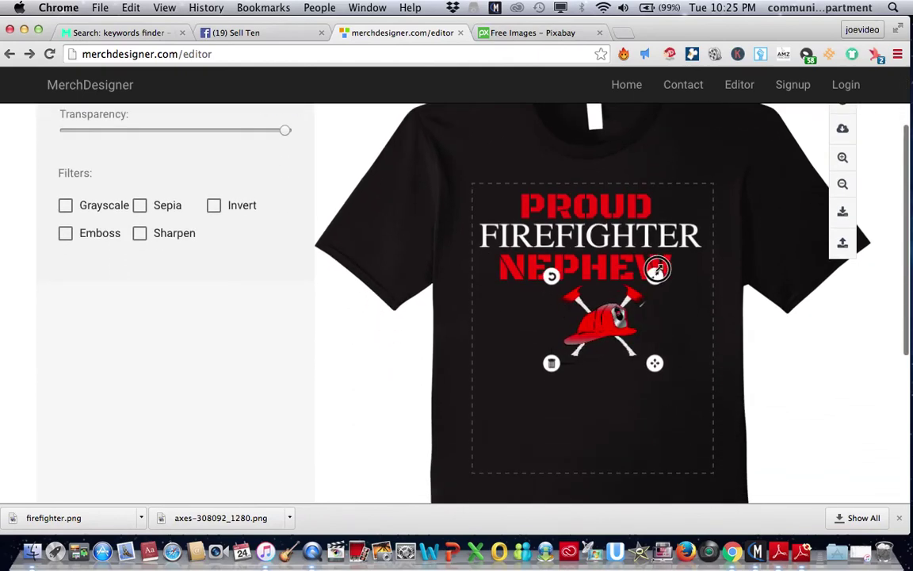
{"action": "left_click_drag", "start_coordinate": [634, 294], "coordinate": [676, 259]}
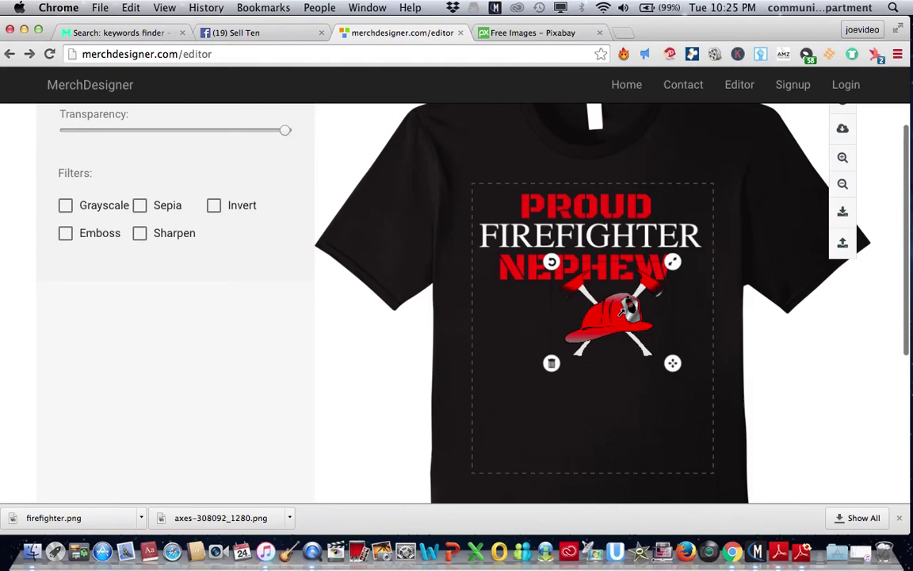
{"action": "left_click_drag", "start_coordinate": [609, 331], "coordinate": [602, 336]}
{"action": "left_click", "coordinate": [672, 351]}
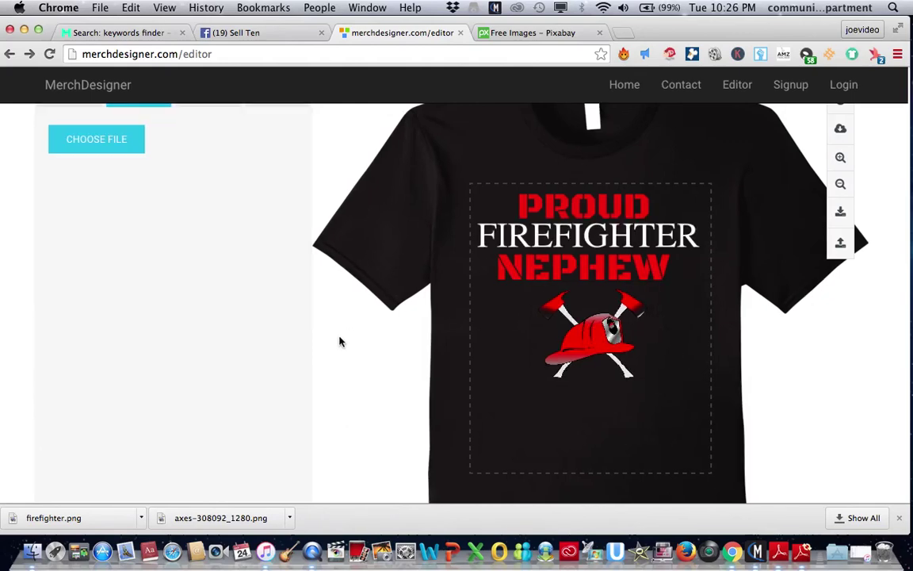
{"action": "scroll", "coordinate": [341, 342], "scroll_direction": "up", "scroll_amount": 3}
{"action": "scroll", "coordinate": [339, 341], "scroll_direction": "down", "scroll_amount": 2}
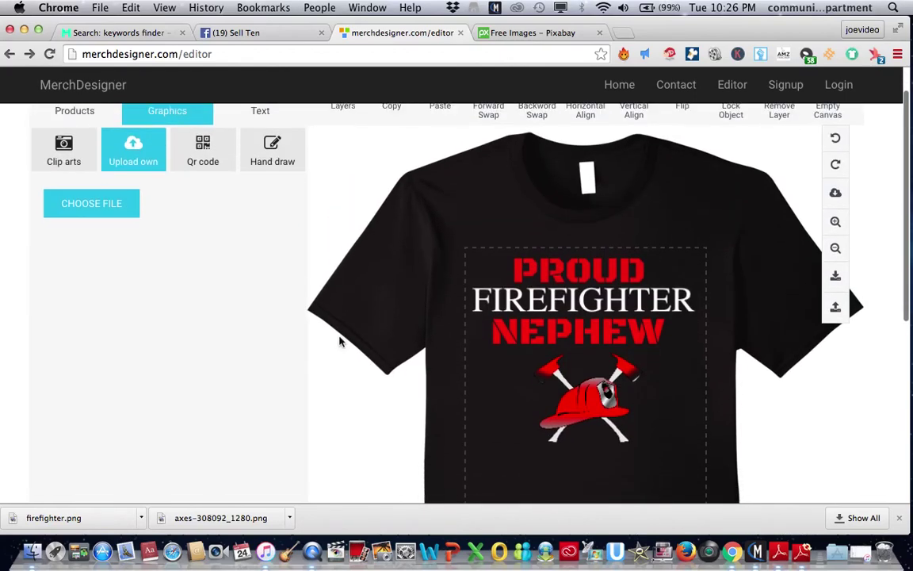
{"action": "scroll", "coordinate": [339, 342], "scroll_direction": "down", "scroll_amount": 1}
{"action": "scroll", "coordinate": [339, 342], "scroll_direction": "up", "scroll_amount": 2}
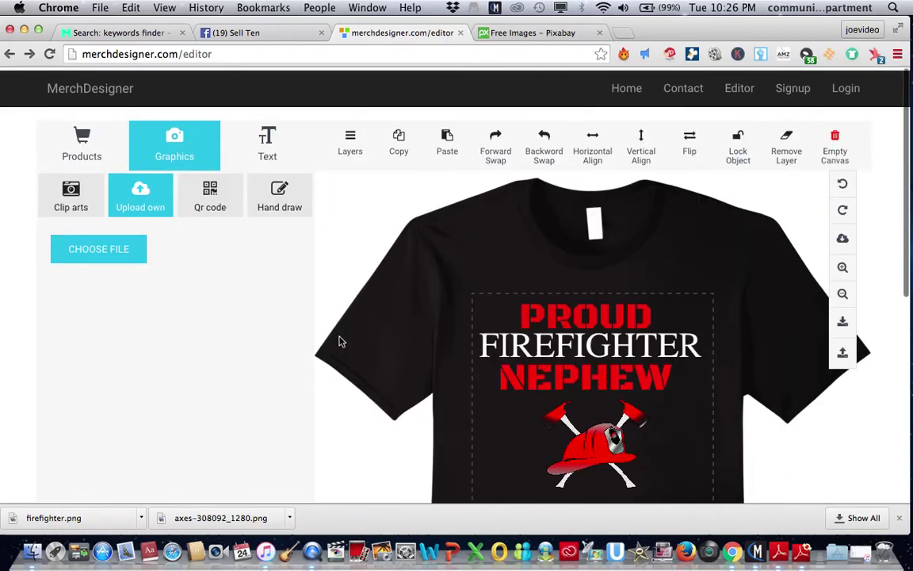
{"action": "scroll", "coordinate": [340, 341], "scroll_direction": "down", "scroll_amount": 3}
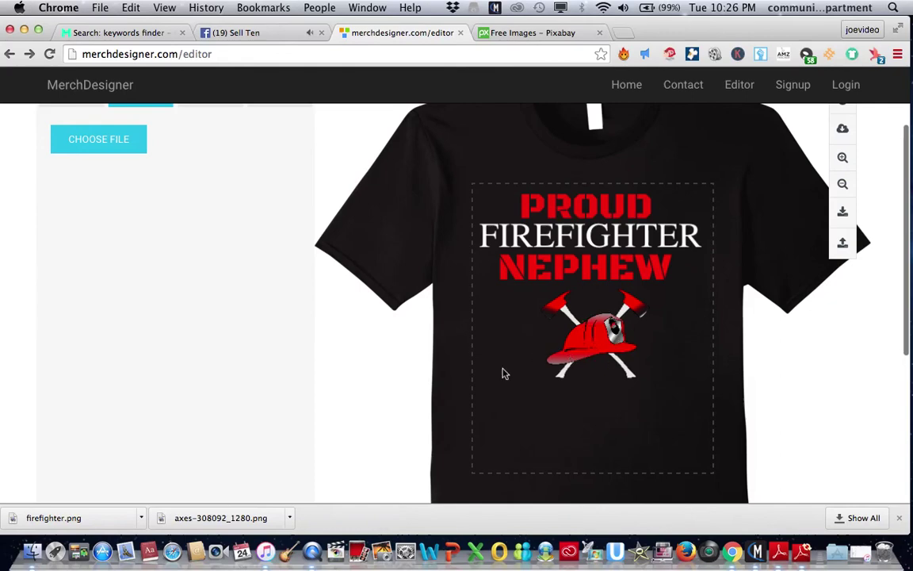
{"action": "scroll", "coordinate": [420, 339], "scroll_direction": "up", "scroll_amount": 3}
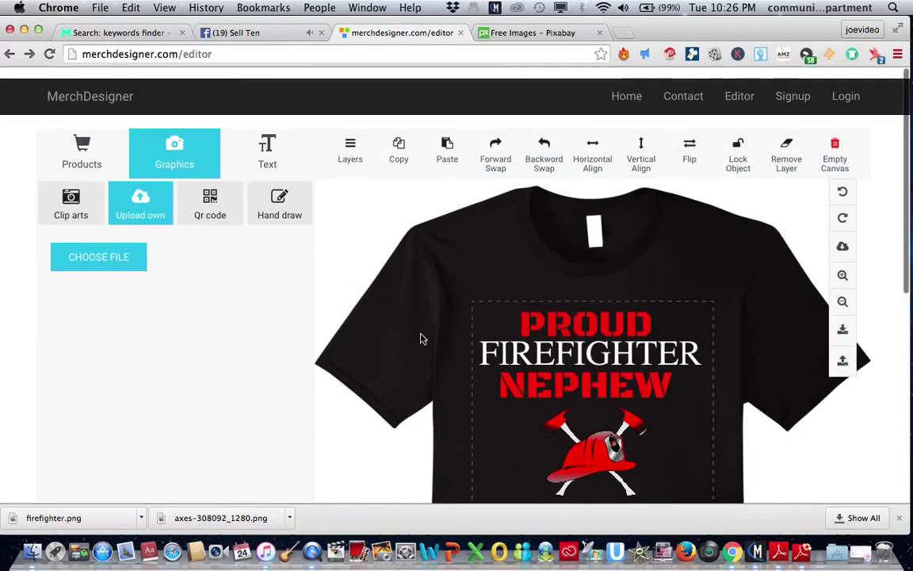
{"action": "left_click", "coordinate": [826, 127]}
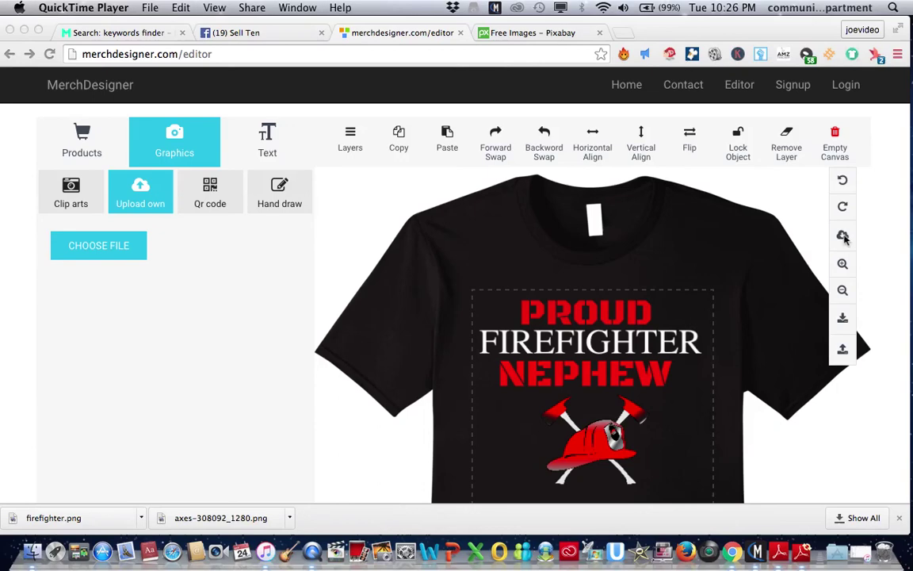
Use Download As PNG and save the design with the name proudnephewfire
{"action": "left_click", "coordinate": [843, 237]}
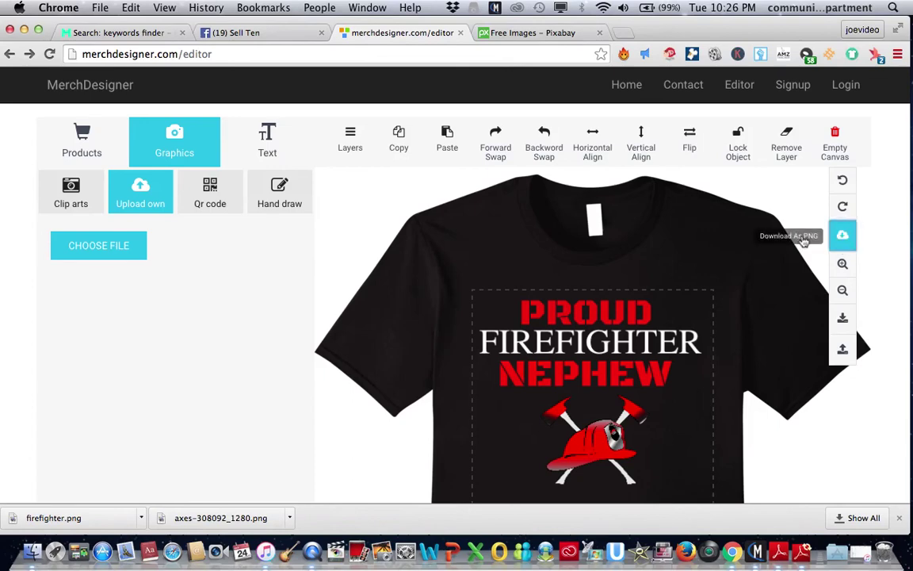
{"action": "left_click", "coordinate": [842, 244]}
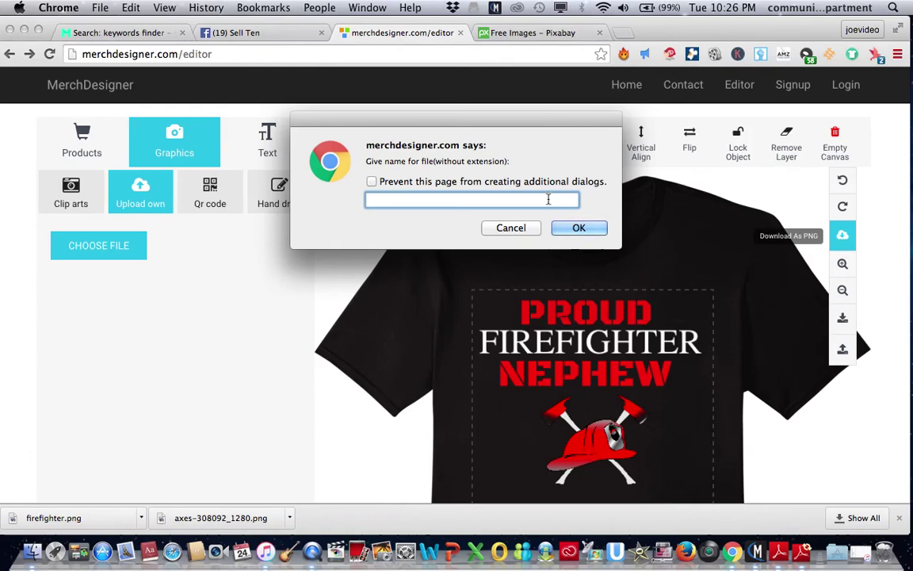
{"action": "type", "text": "p"}
{"action": "type", "text": "roudne"}
{"action": "type", "text": "phe"}
{"action": "type", "text": "w"}
{"action": "type", "text": "fire"}
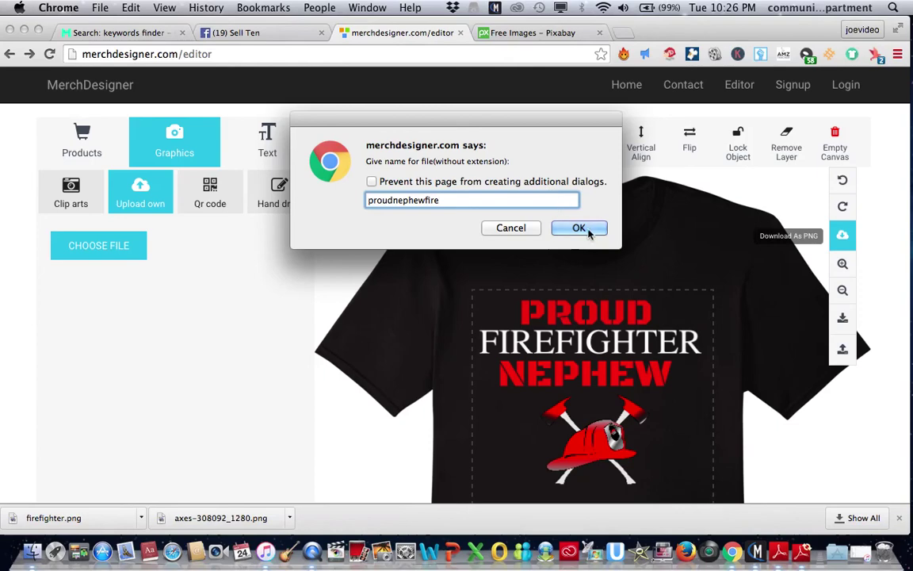
{"action": "left_click", "coordinate": [587, 230]}
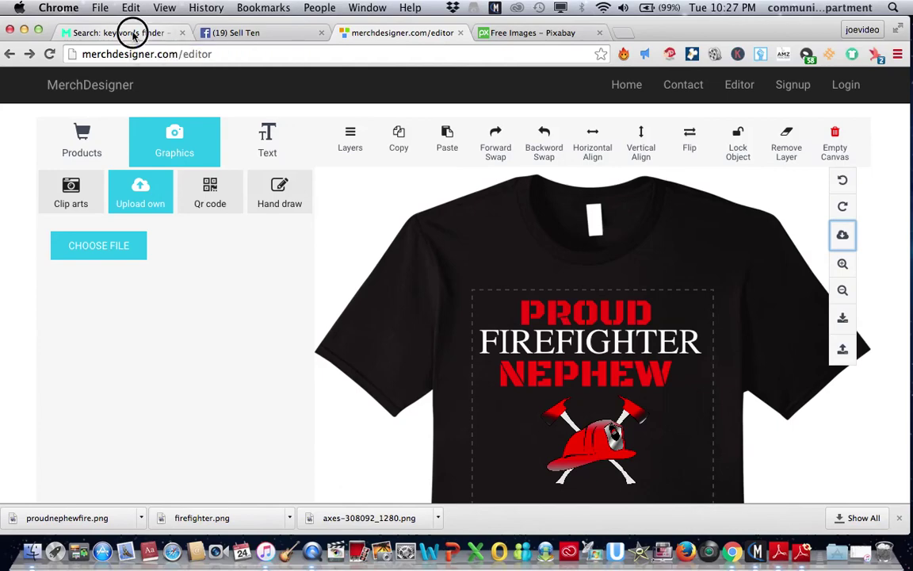
Switch to the Merch Informer keywords finder tab and close the firefighter mom details
{"action": "left_click", "coordinate": [133, 34]}
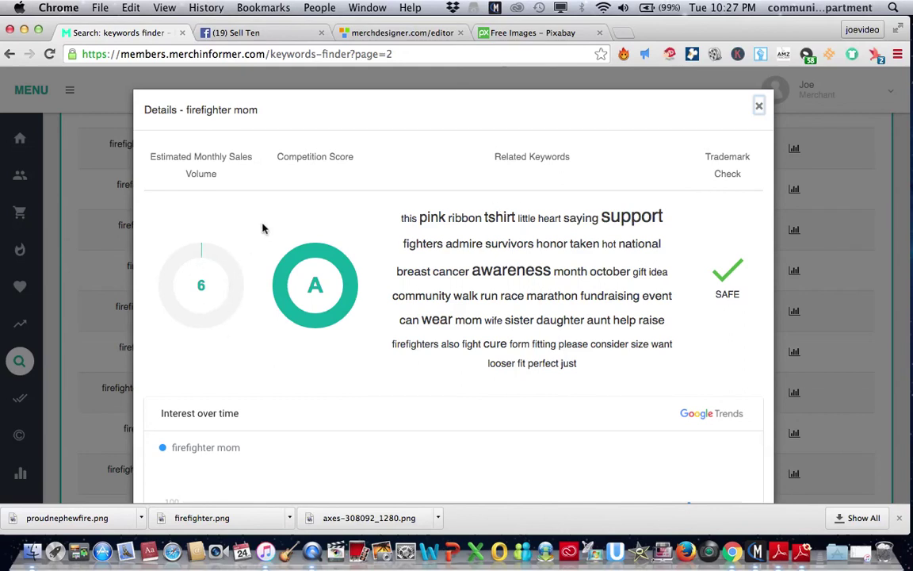
{"action": "left_click", "coordinate": [760, 108]}
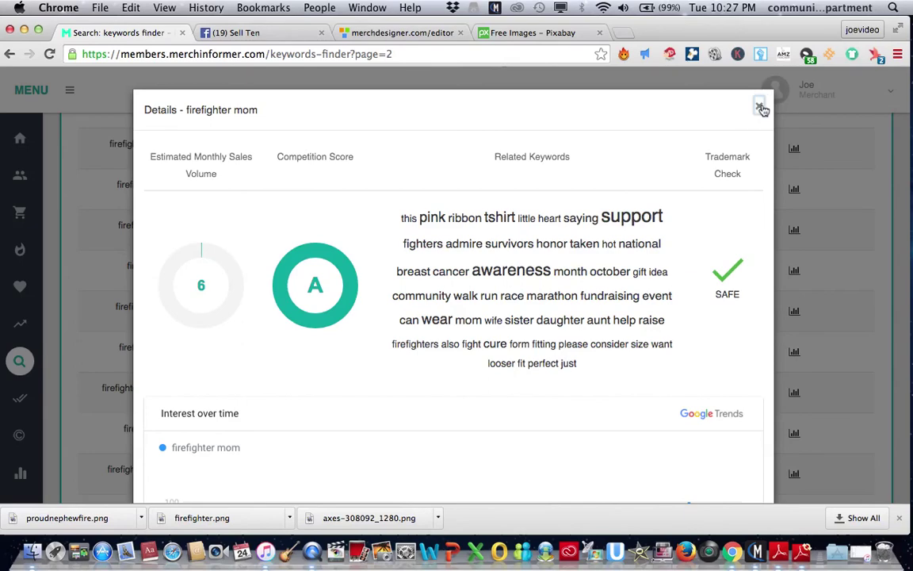